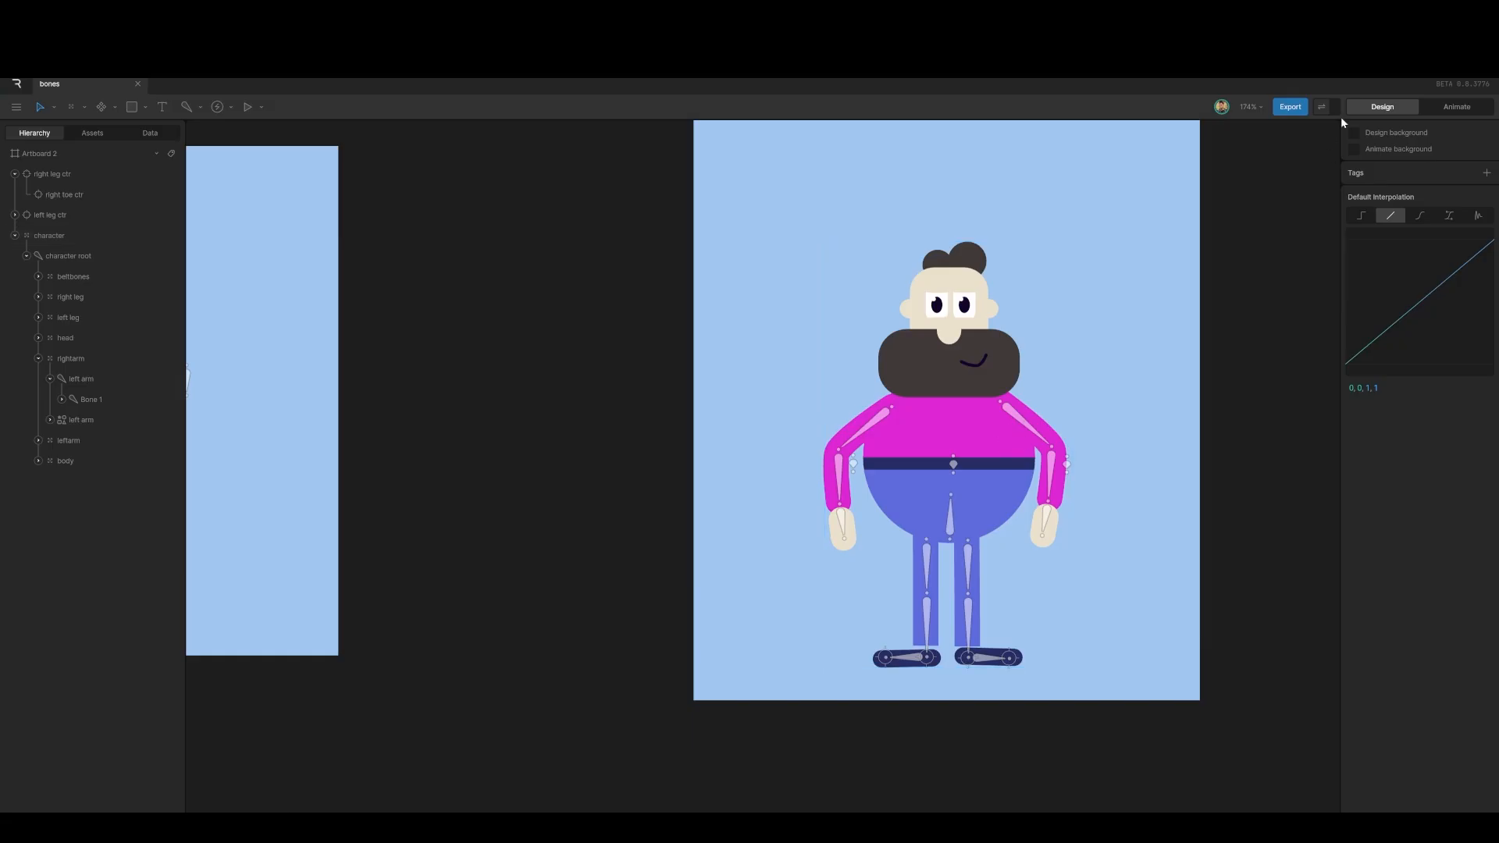
Step: Switch to Animate mode and add a new timeline named 'jump'
click(1454, 106)
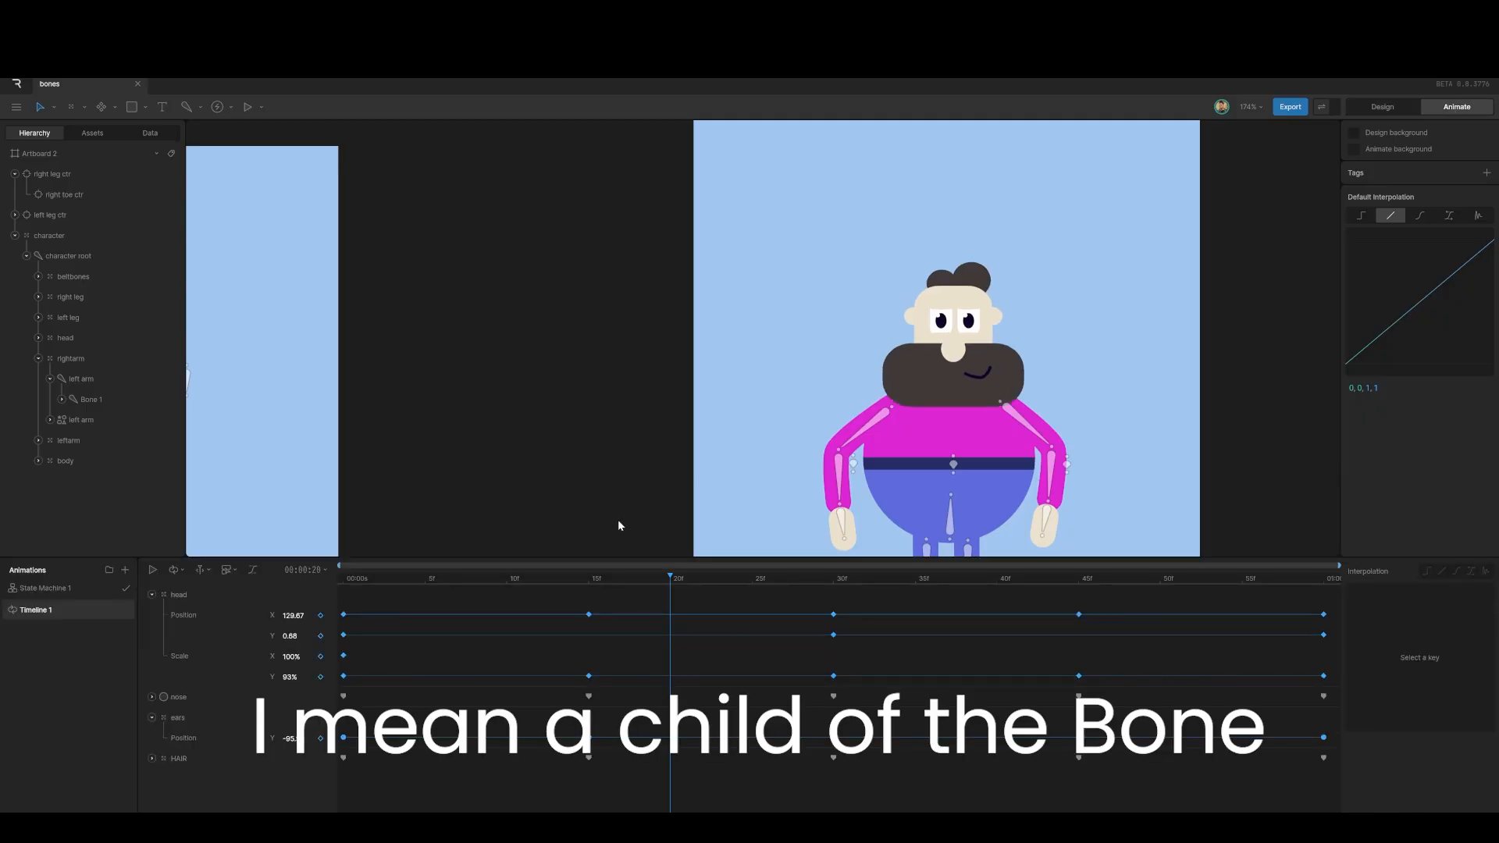
click(69, 590)
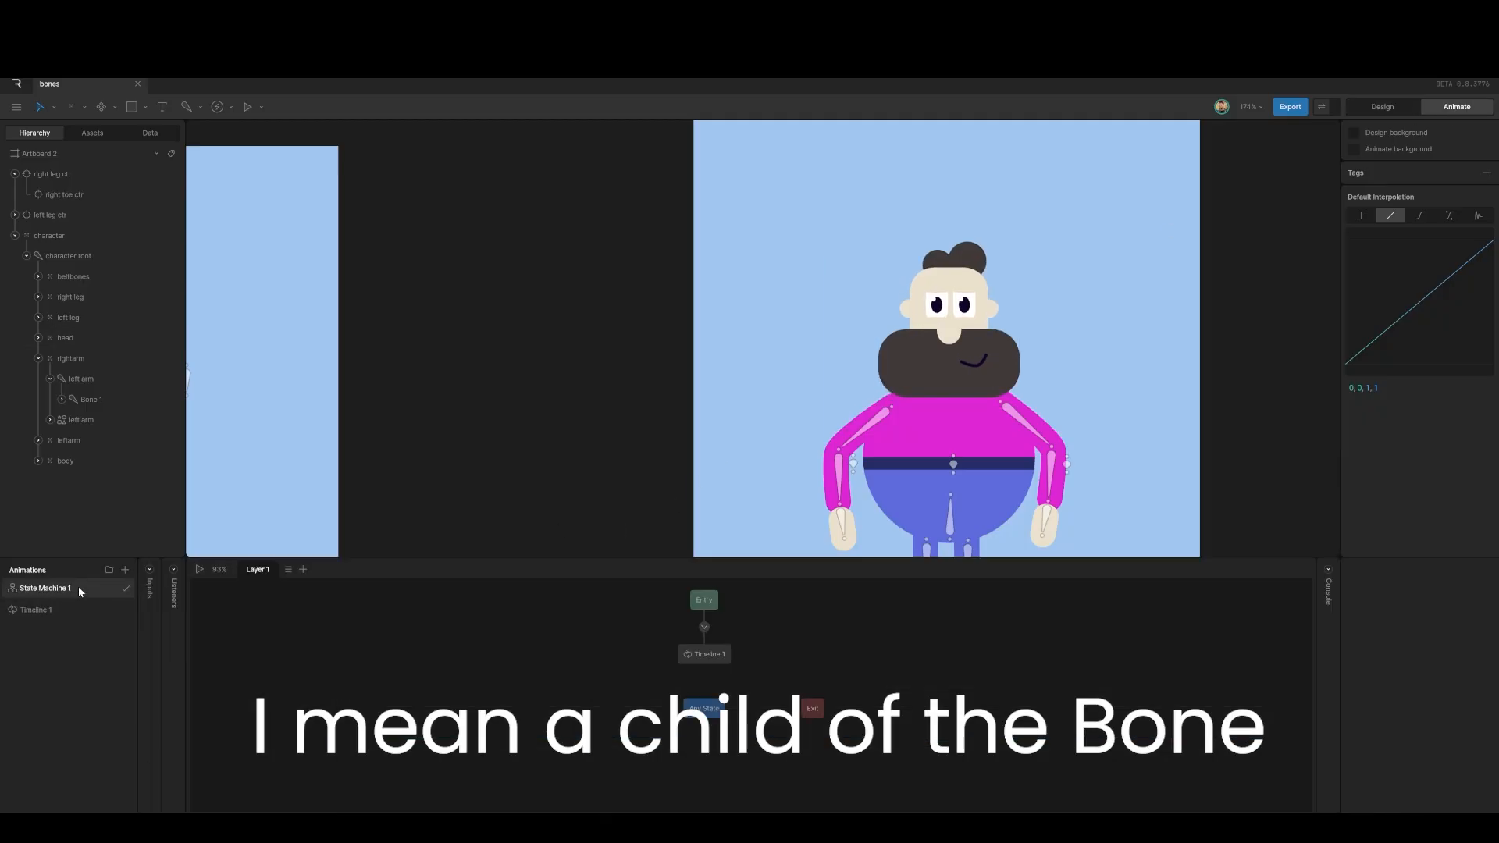
click(125, 570)
click(144, 598)
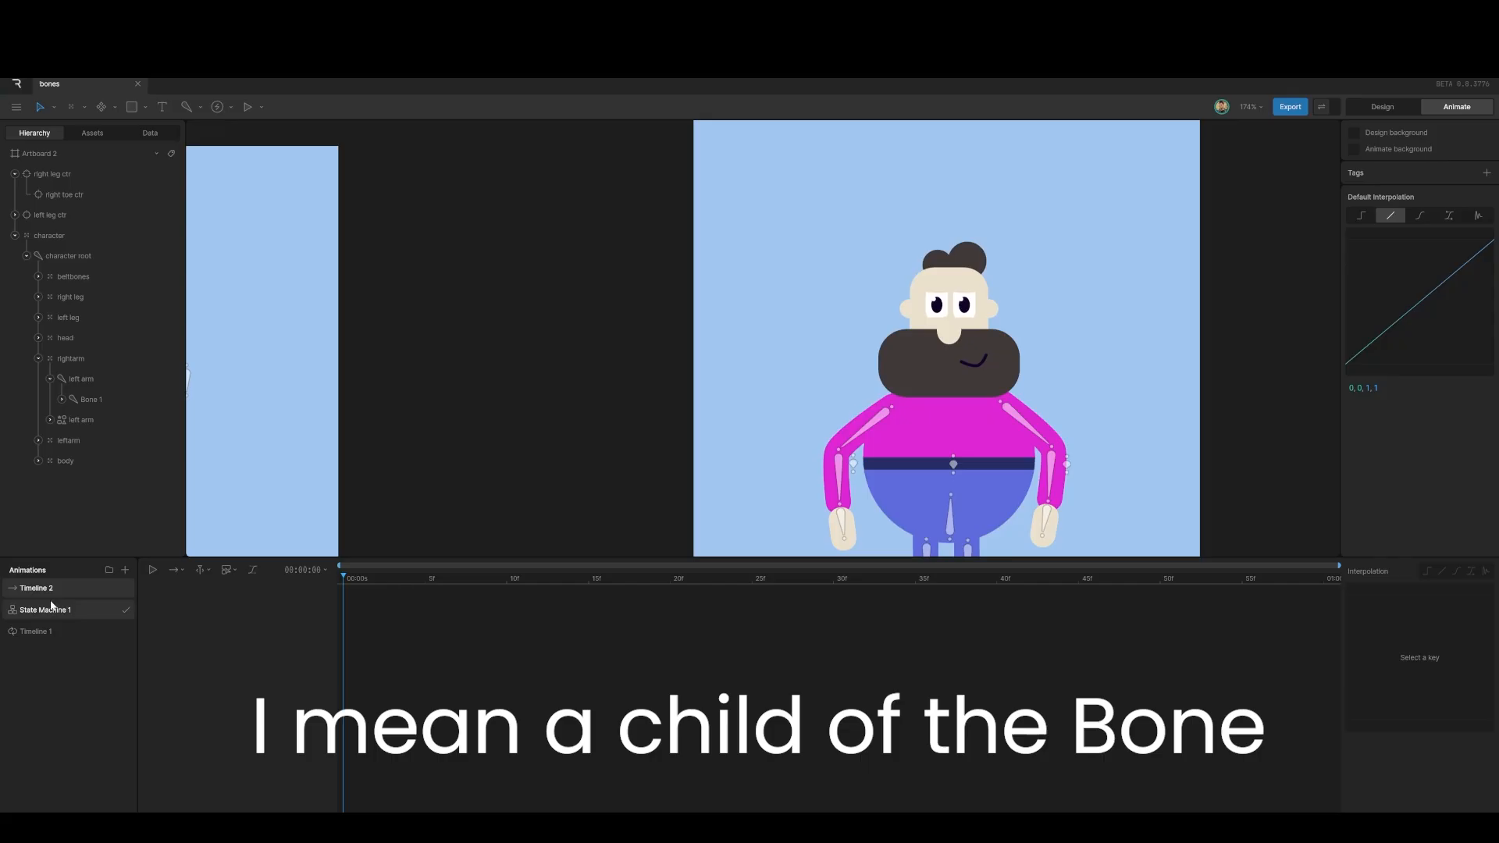
double_click(37, 589)
text(jump)
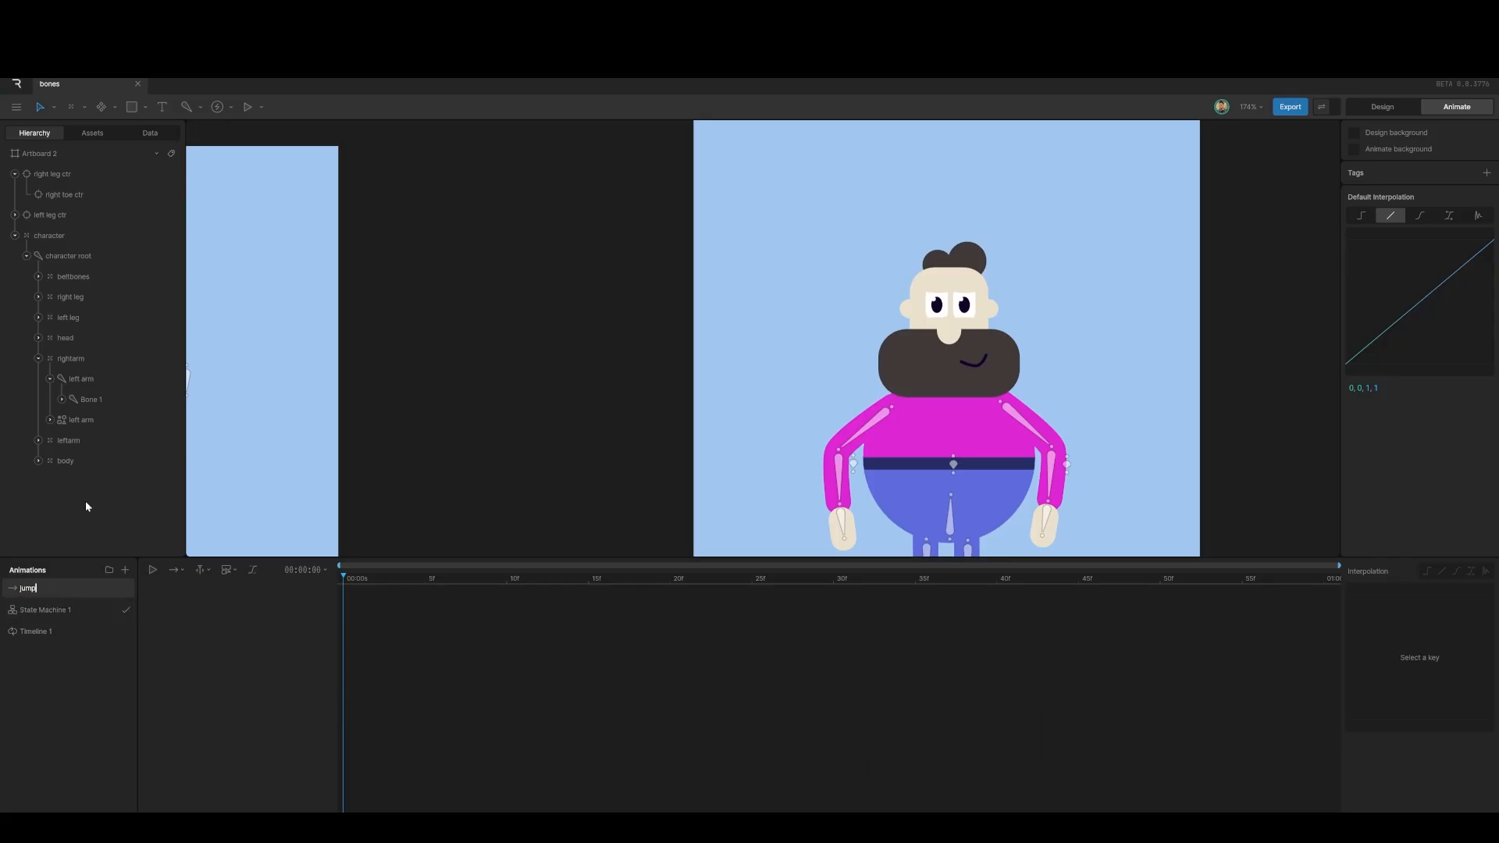
key(Return)
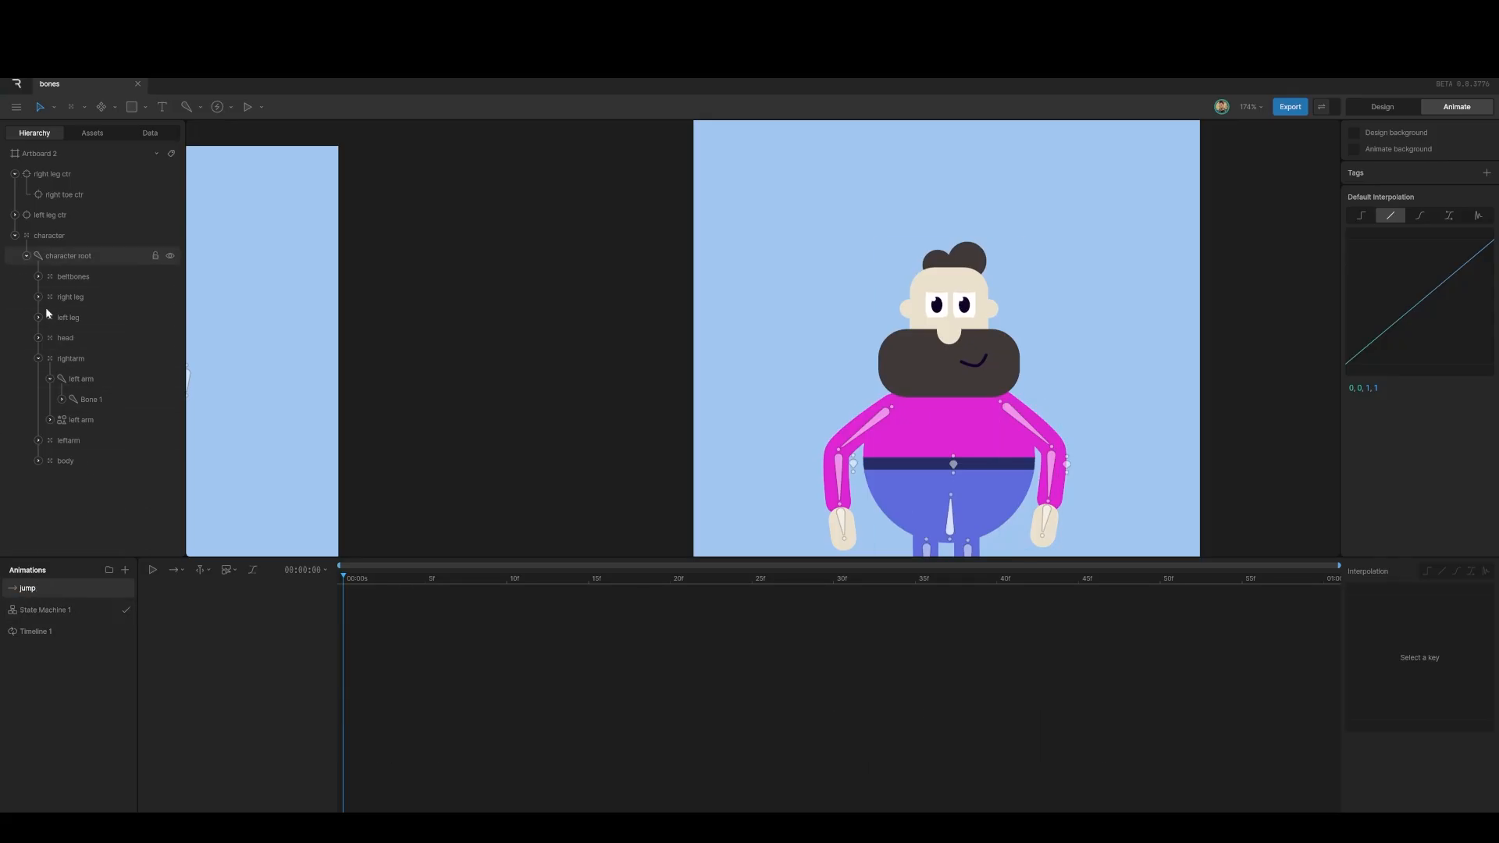
Step: Zoom out and pan the canvas so both artboards are visible
scroll(916, 412, down, 3)
scroll(915, 415, down, 1)
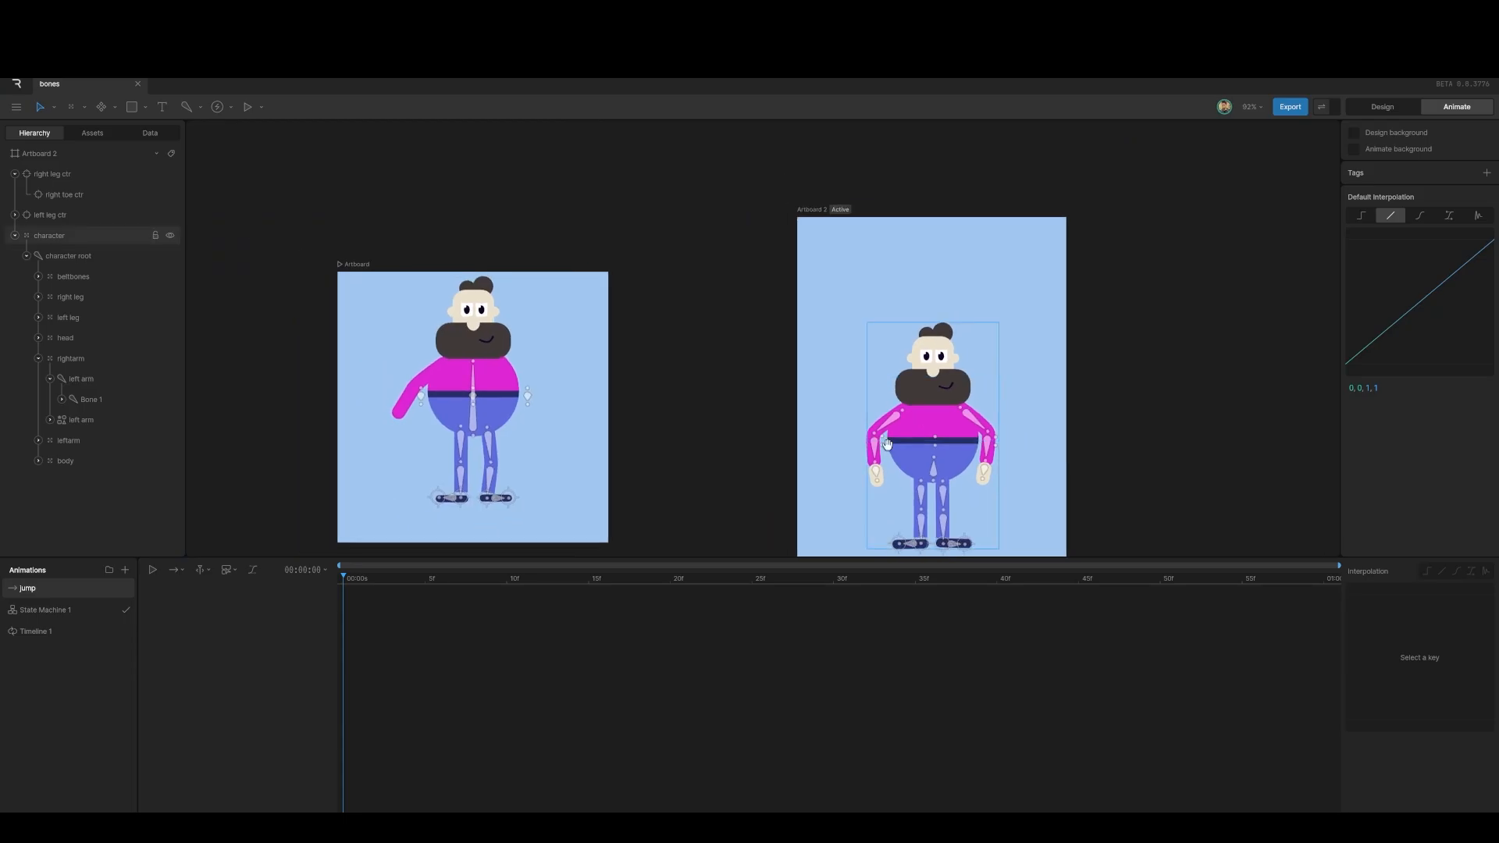
drag(914, 416, 738, 359)
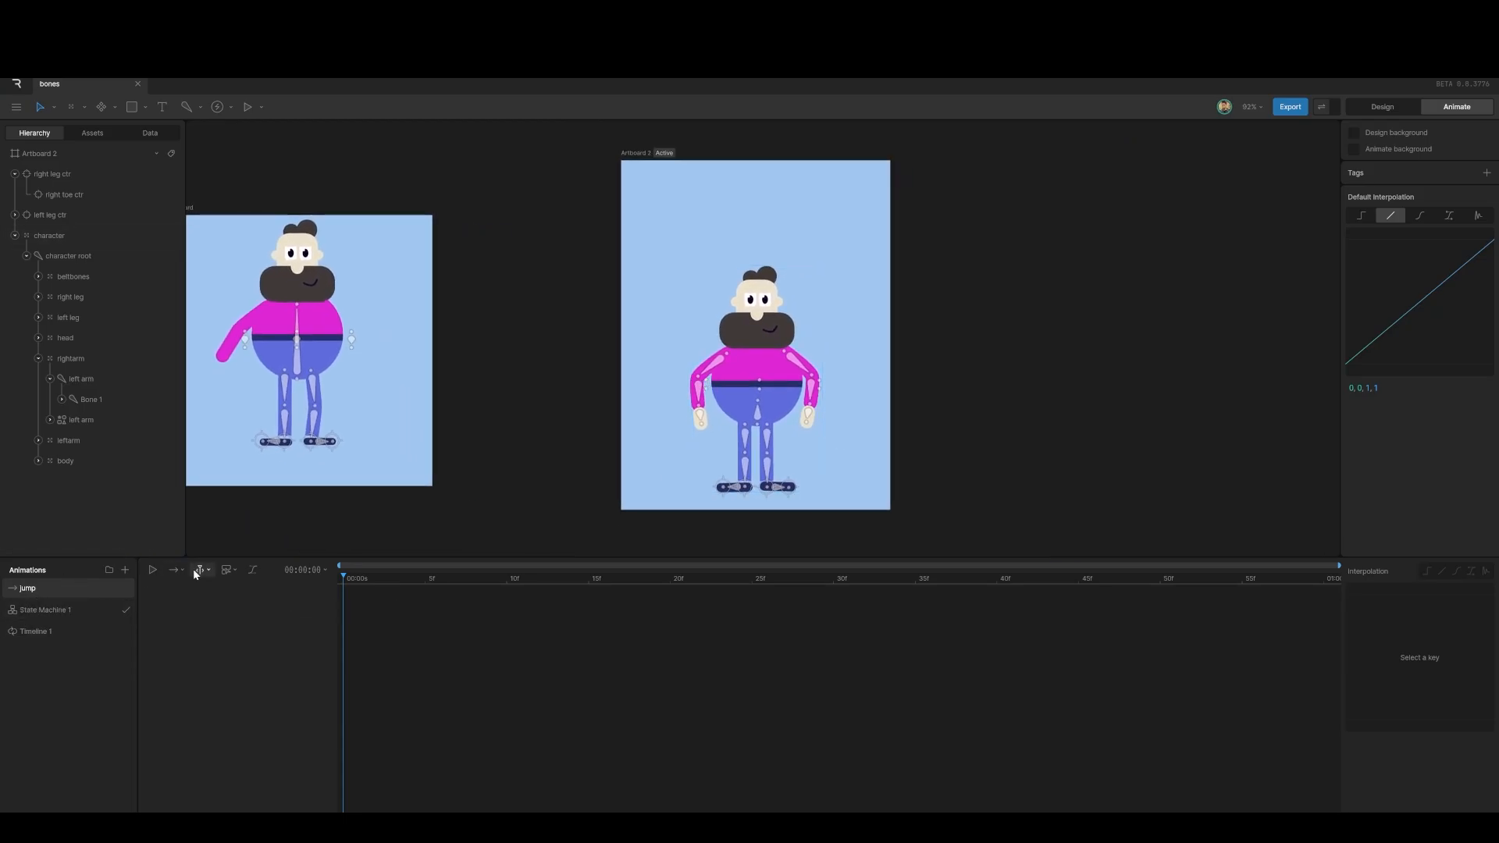
Step: Set the jump timeline's duration to 200 (2 seconds) and make it loop
click(327, 569)
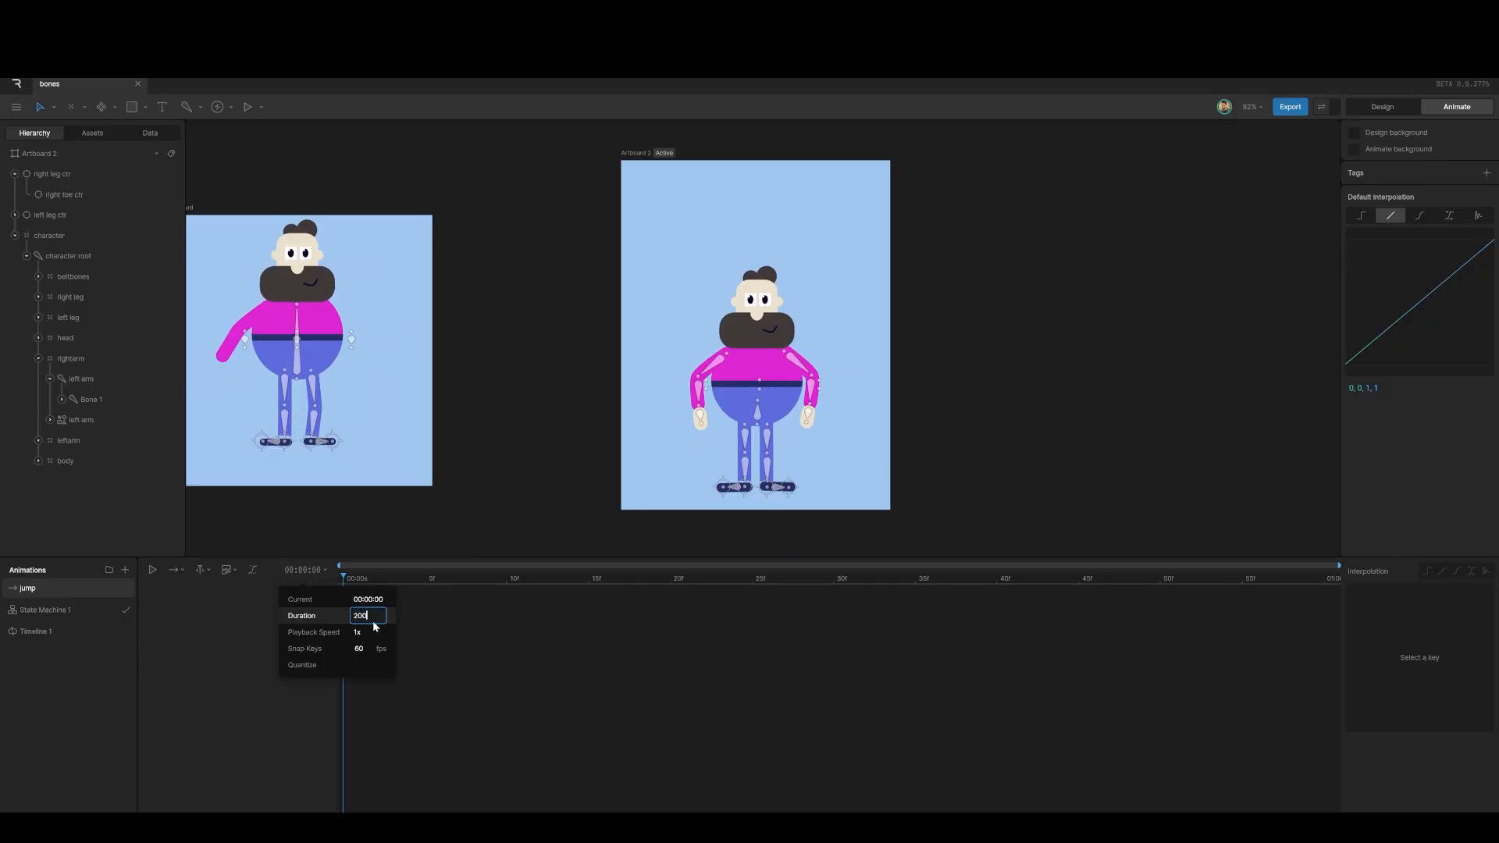
click(372, 621)
text(200)
key(Return)
click(185, 574)
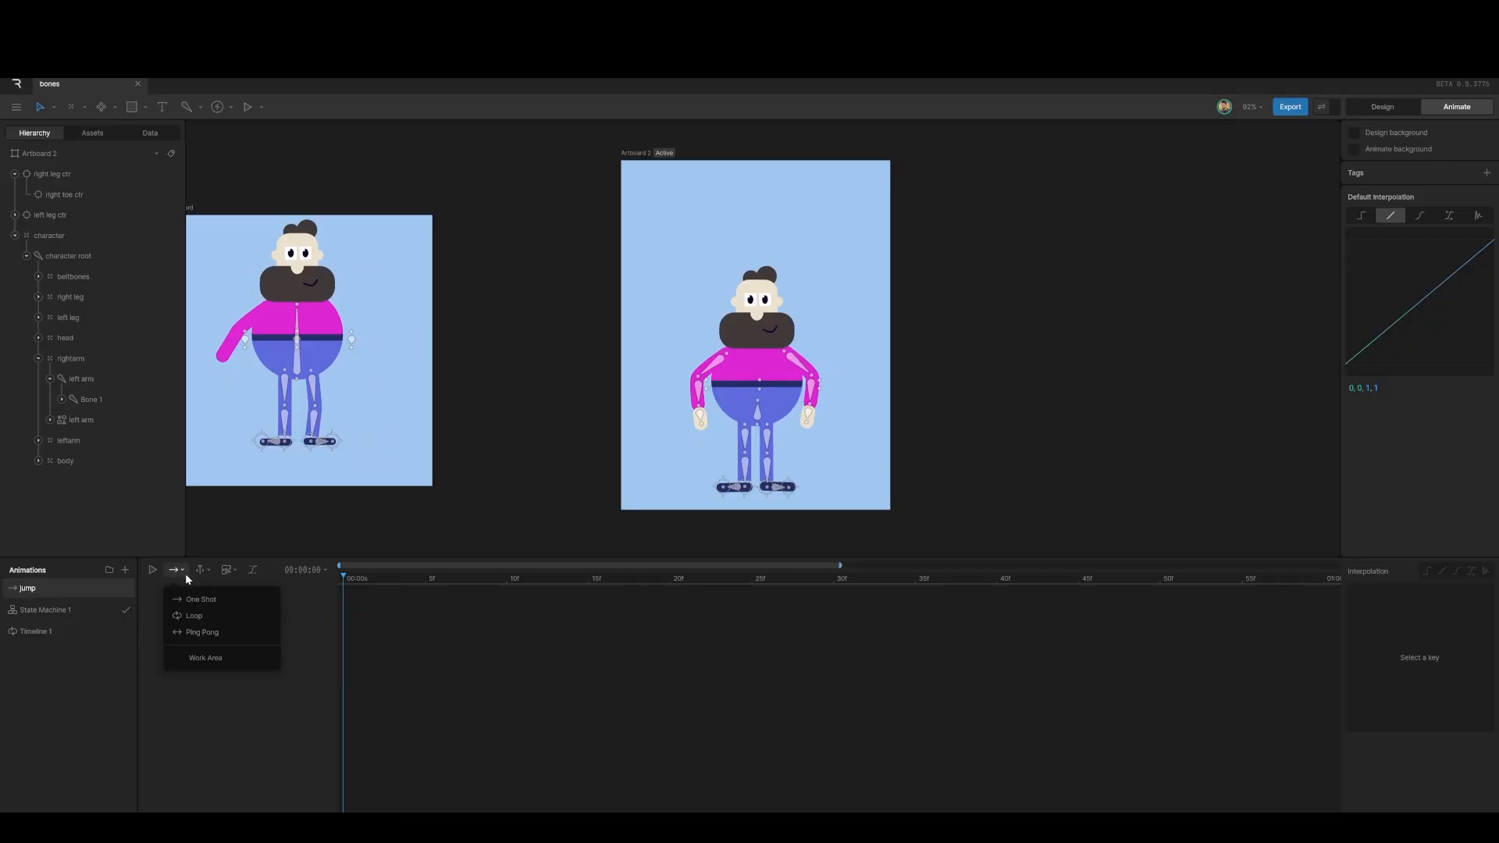
click(199, 611)
Step: Turn on a work area from 0:30 to 1:30 and preview it
click(188, 572)
click(200, 658)
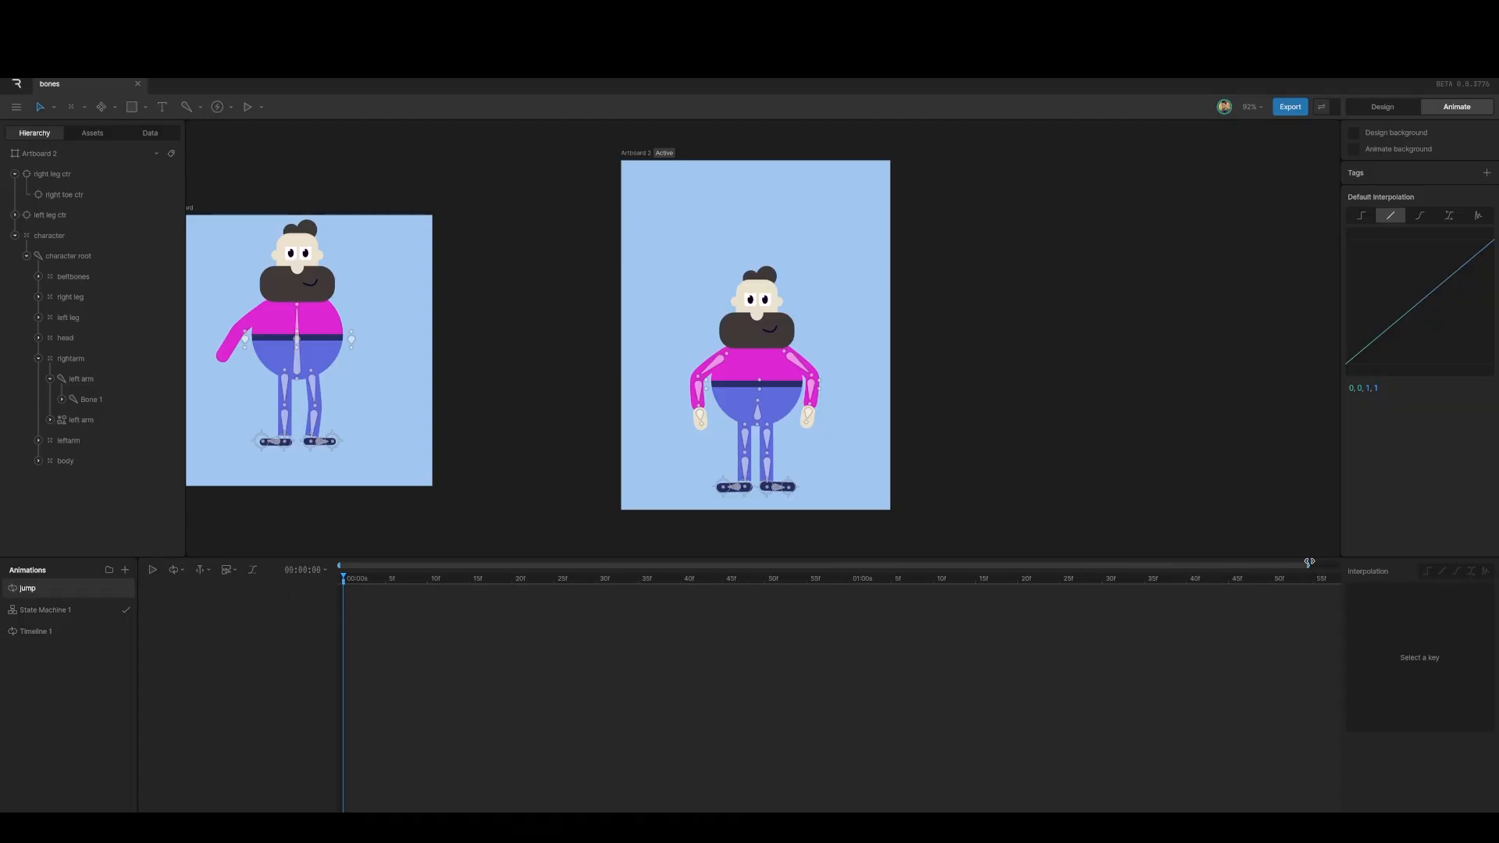
mouse_move(337, 590)
mouse_down()
mouse_move(730, 590)
mouse_move(837, 631)
mouse_move(591, 637)
mouse_up()
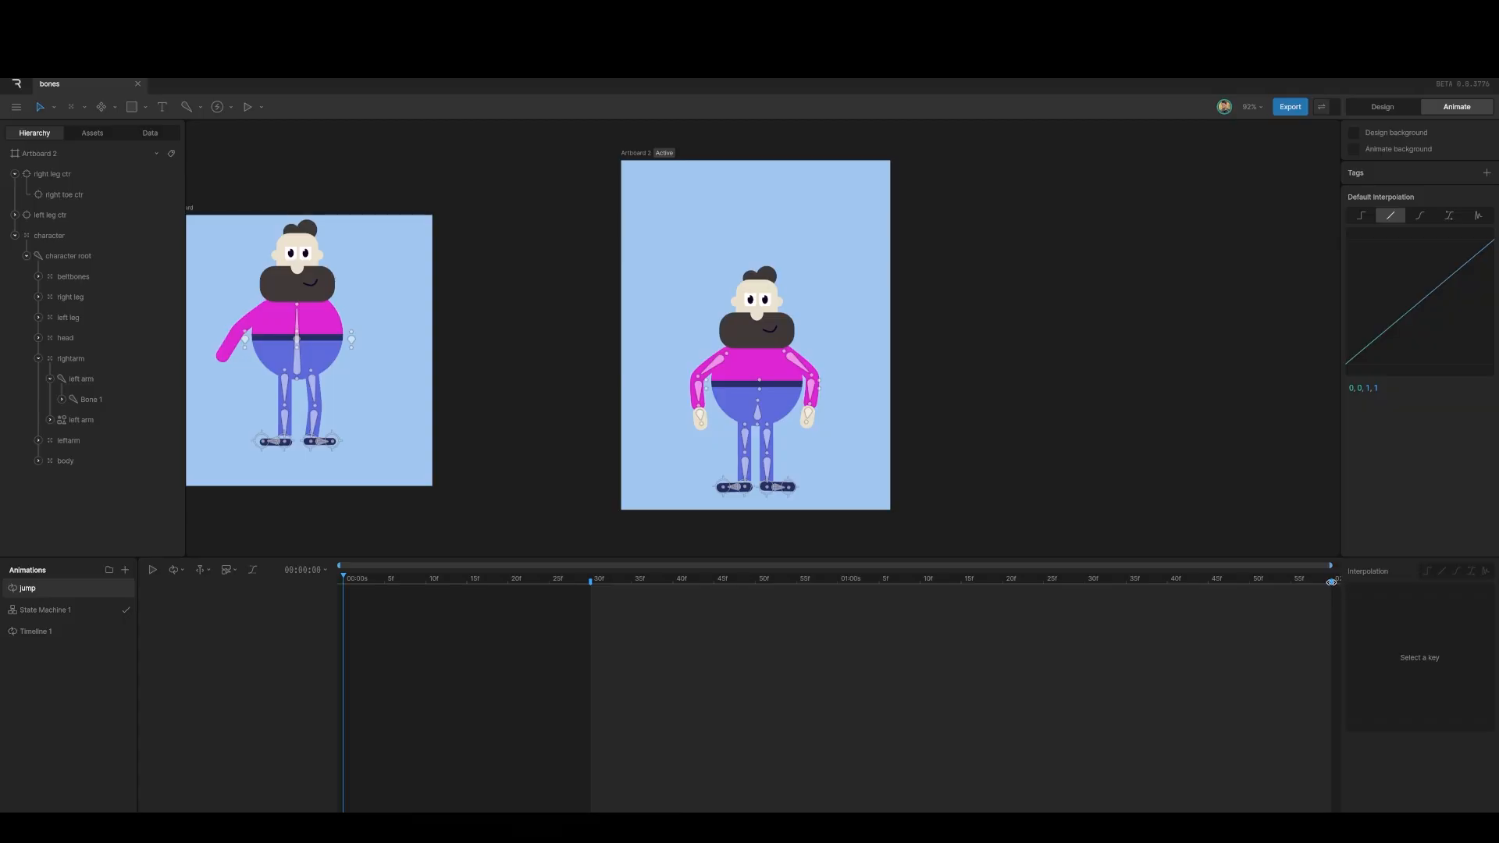
mouse_move(1333, 583)
mouse_down()
mouse_move(1014, 582)
mouse_move(1086, 584)
mouse_up()
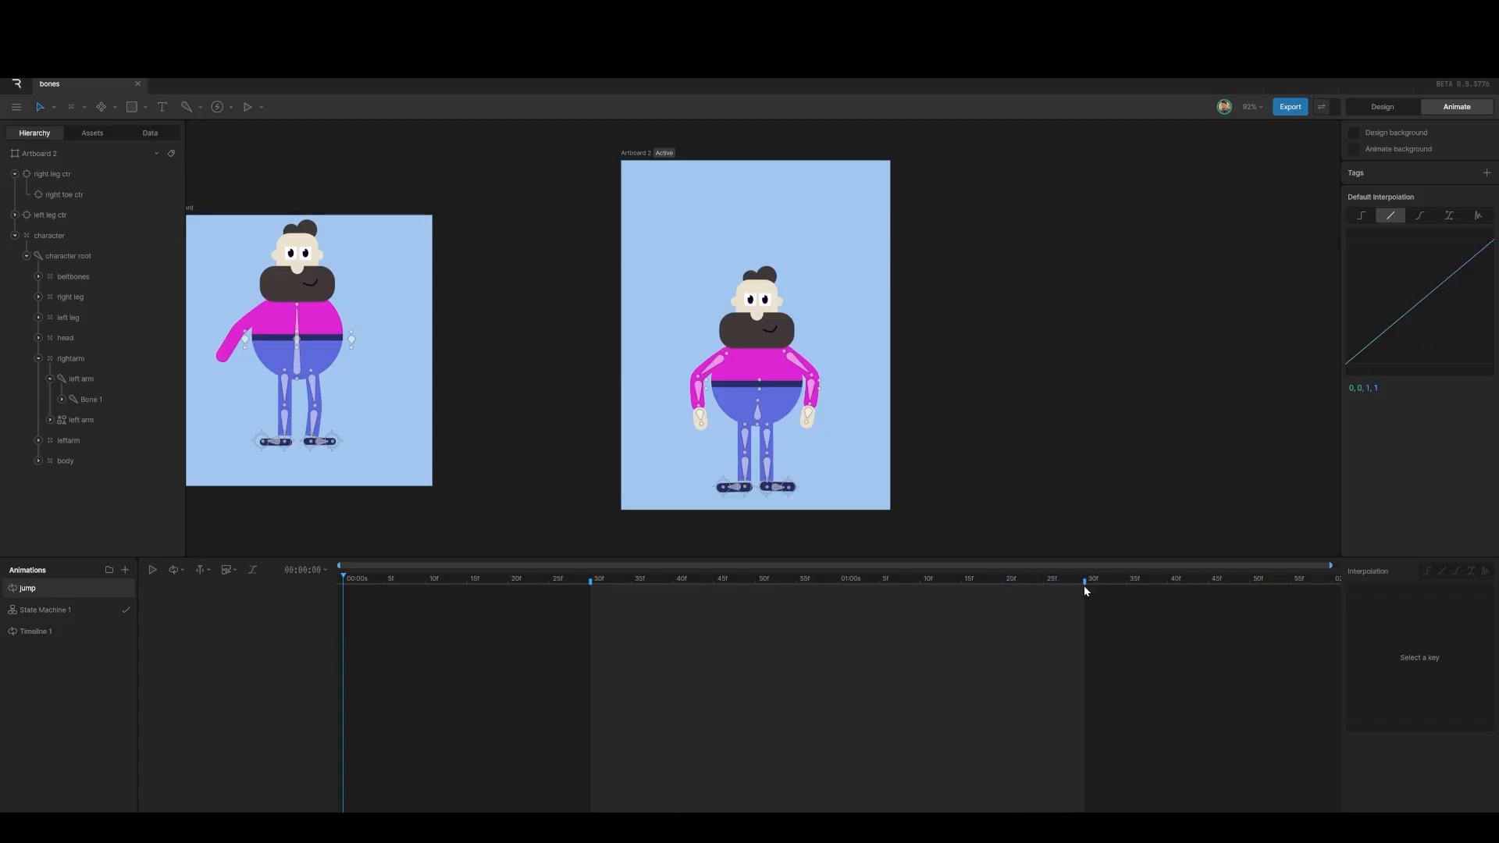
key(space)
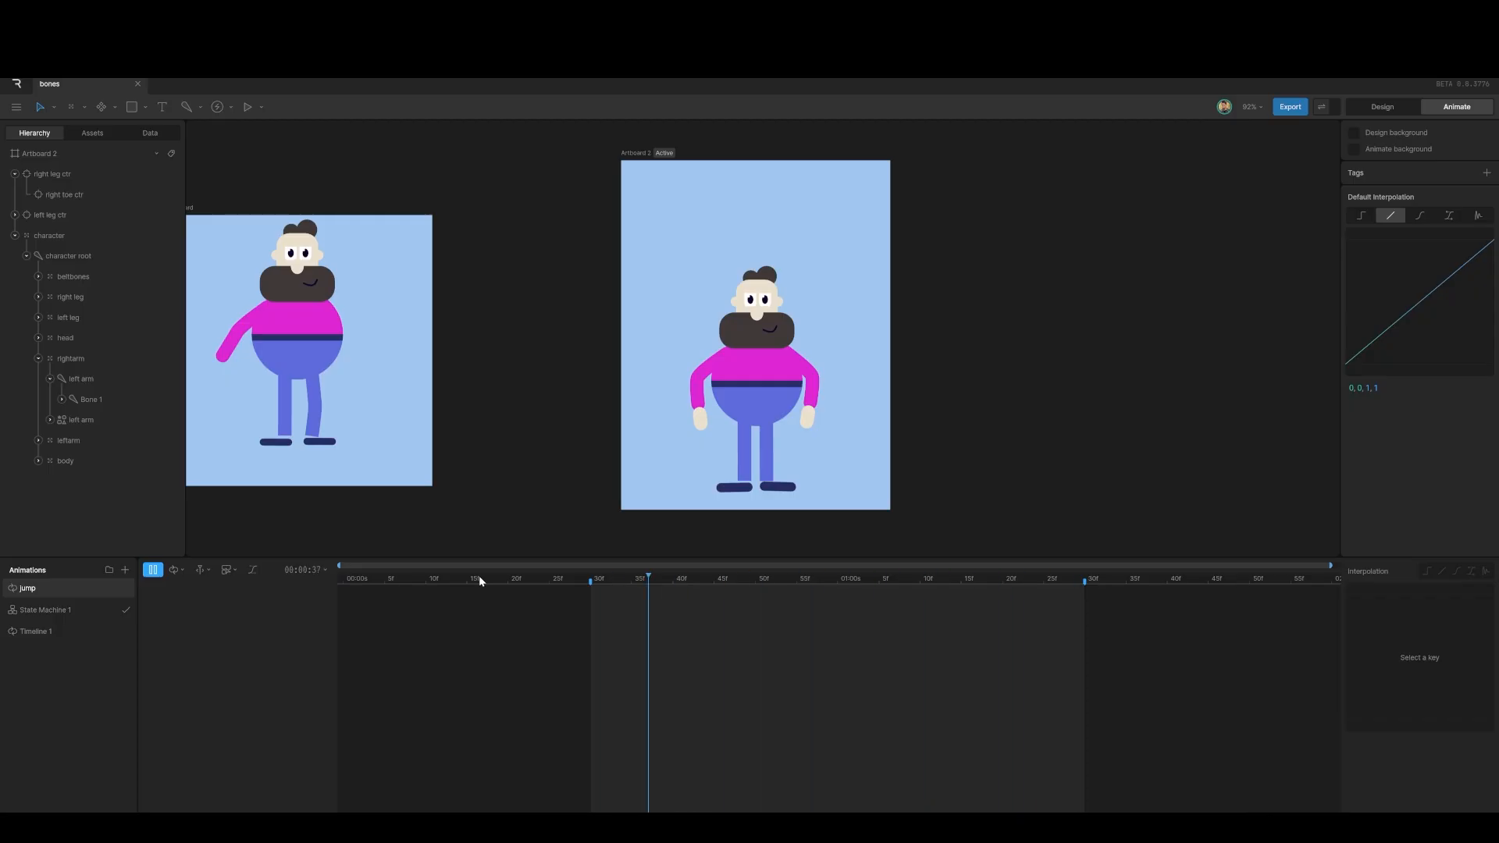
key(space)
Step: Select the character root bone and key its Y position at 0:30
drag(913, 581, 588, 591)
click(761, 409)
click(759, 413)
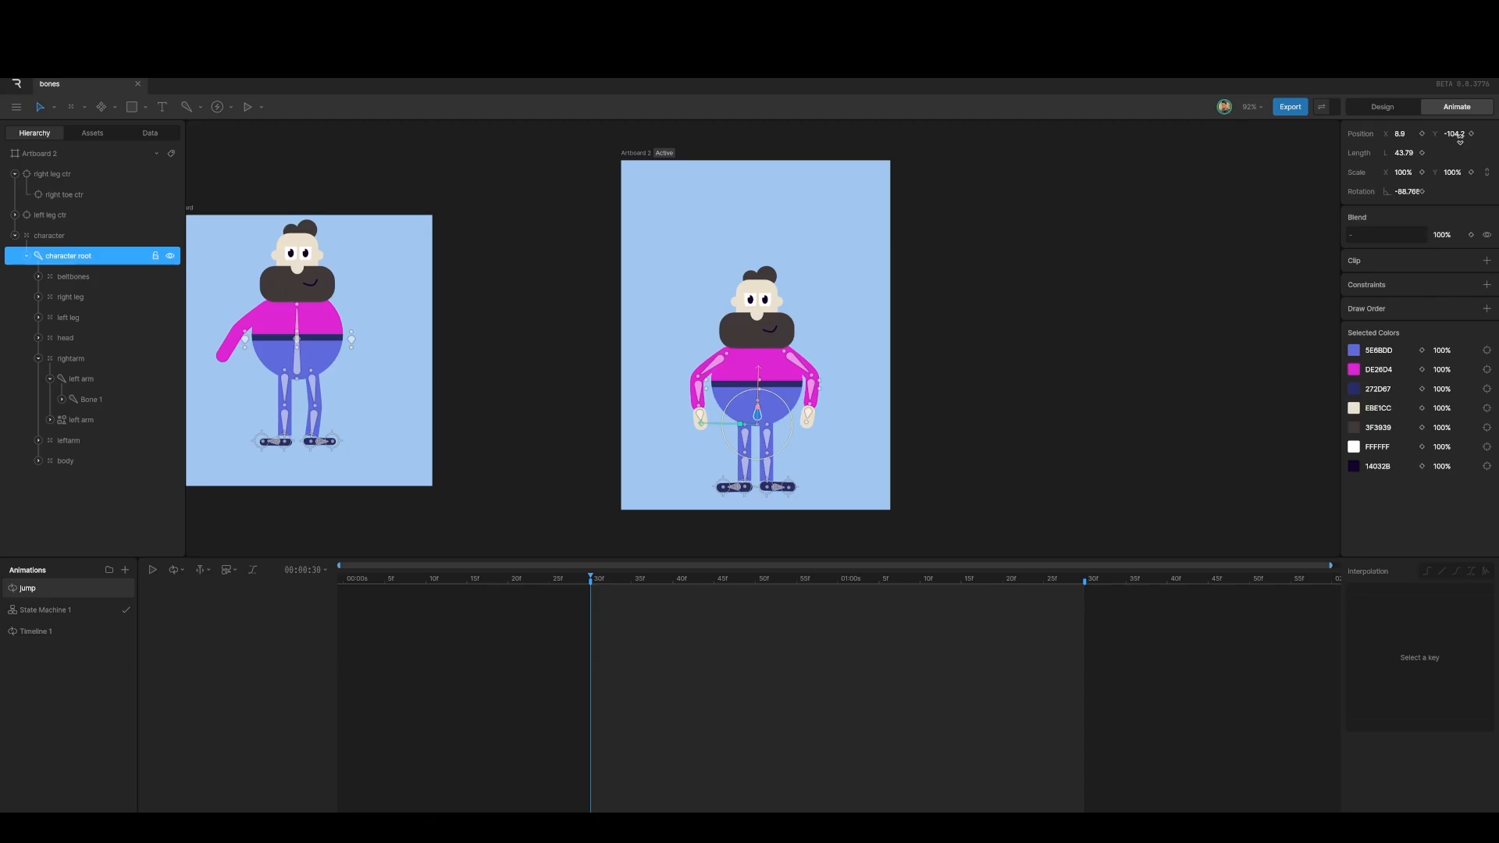
click(1472, 134)
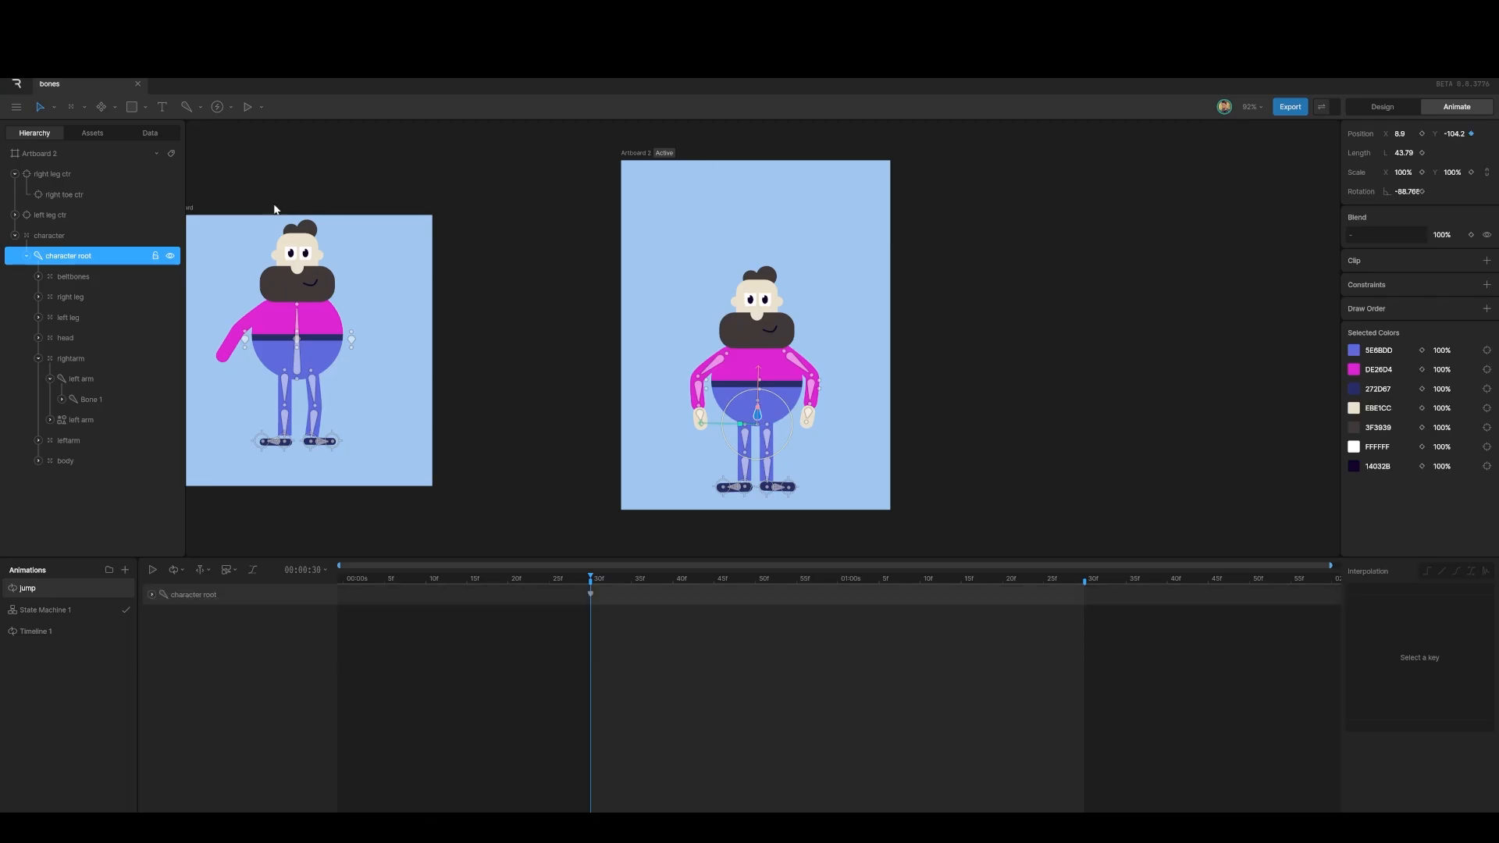
Step: Key the root's Y at -78 at 40f for the crouch and -206 at 1:00
drag(591, 578, 674, 605)
drag(1457, 133, 1468, 123)
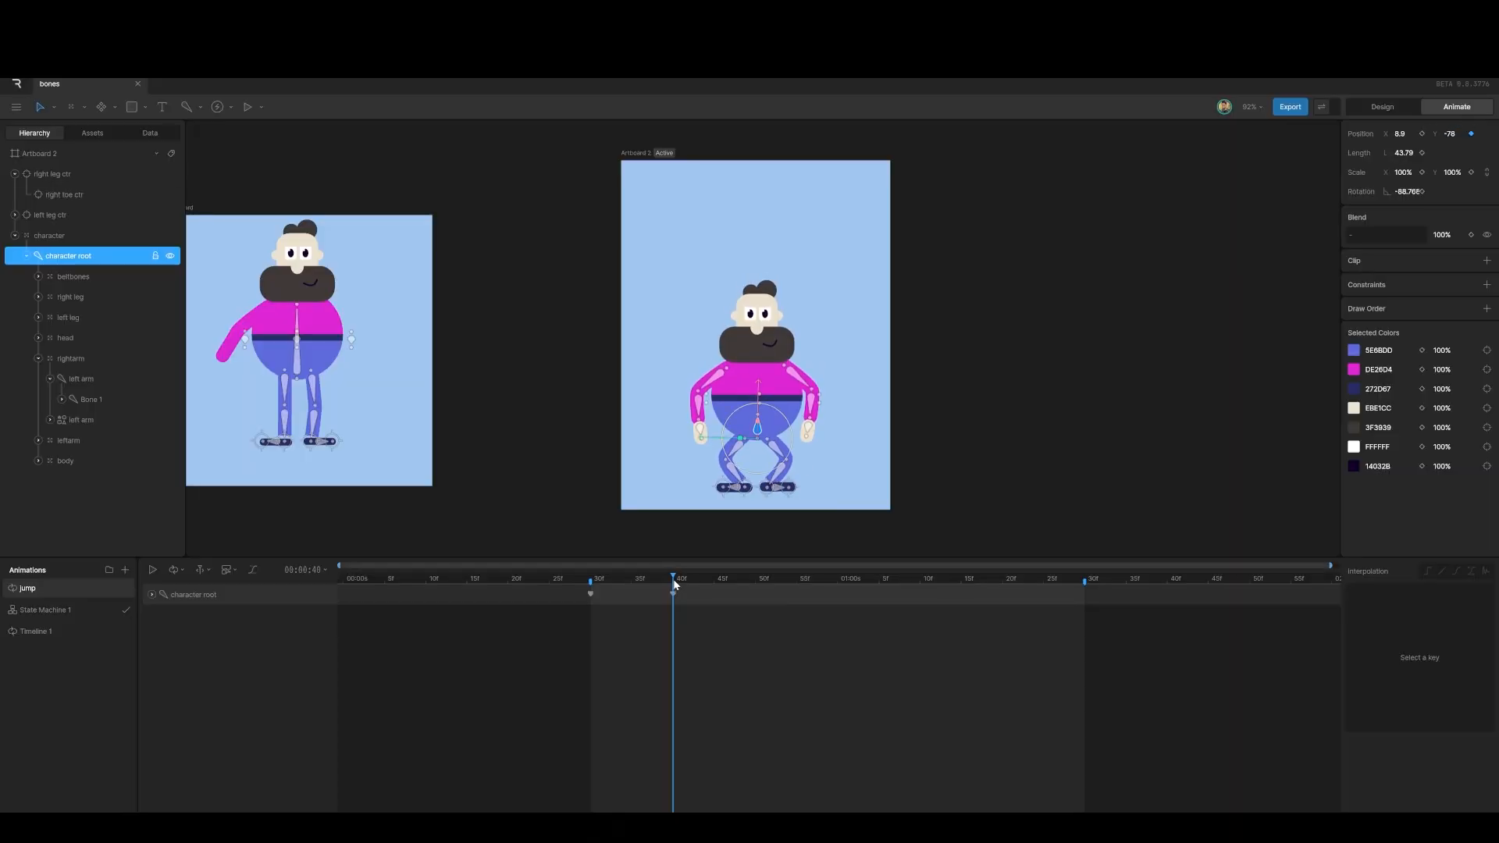
drag(667, 577, 833, 601)
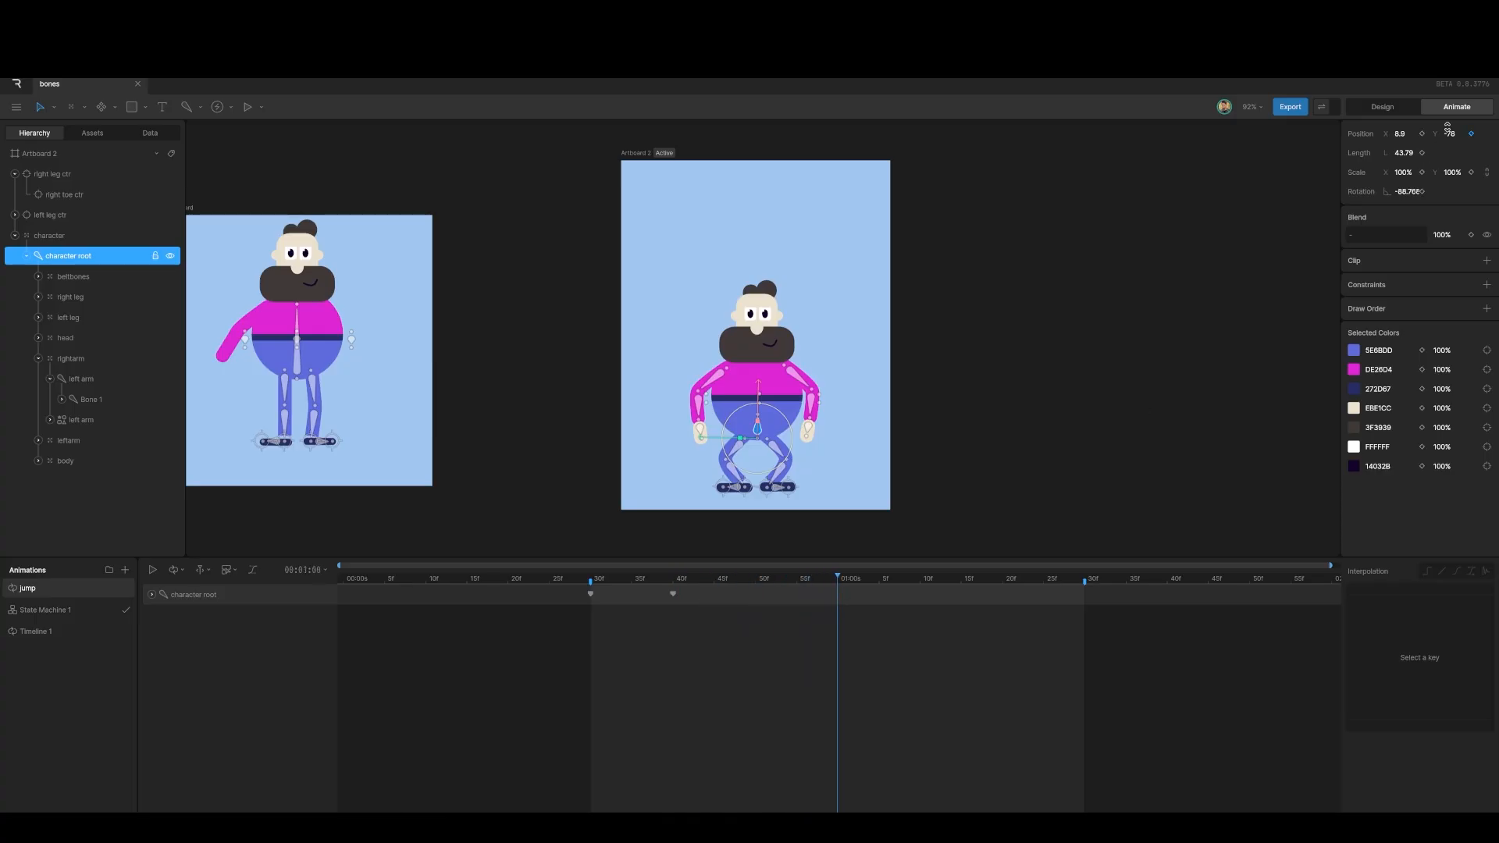
drag(1447, 130, 1433, 209)
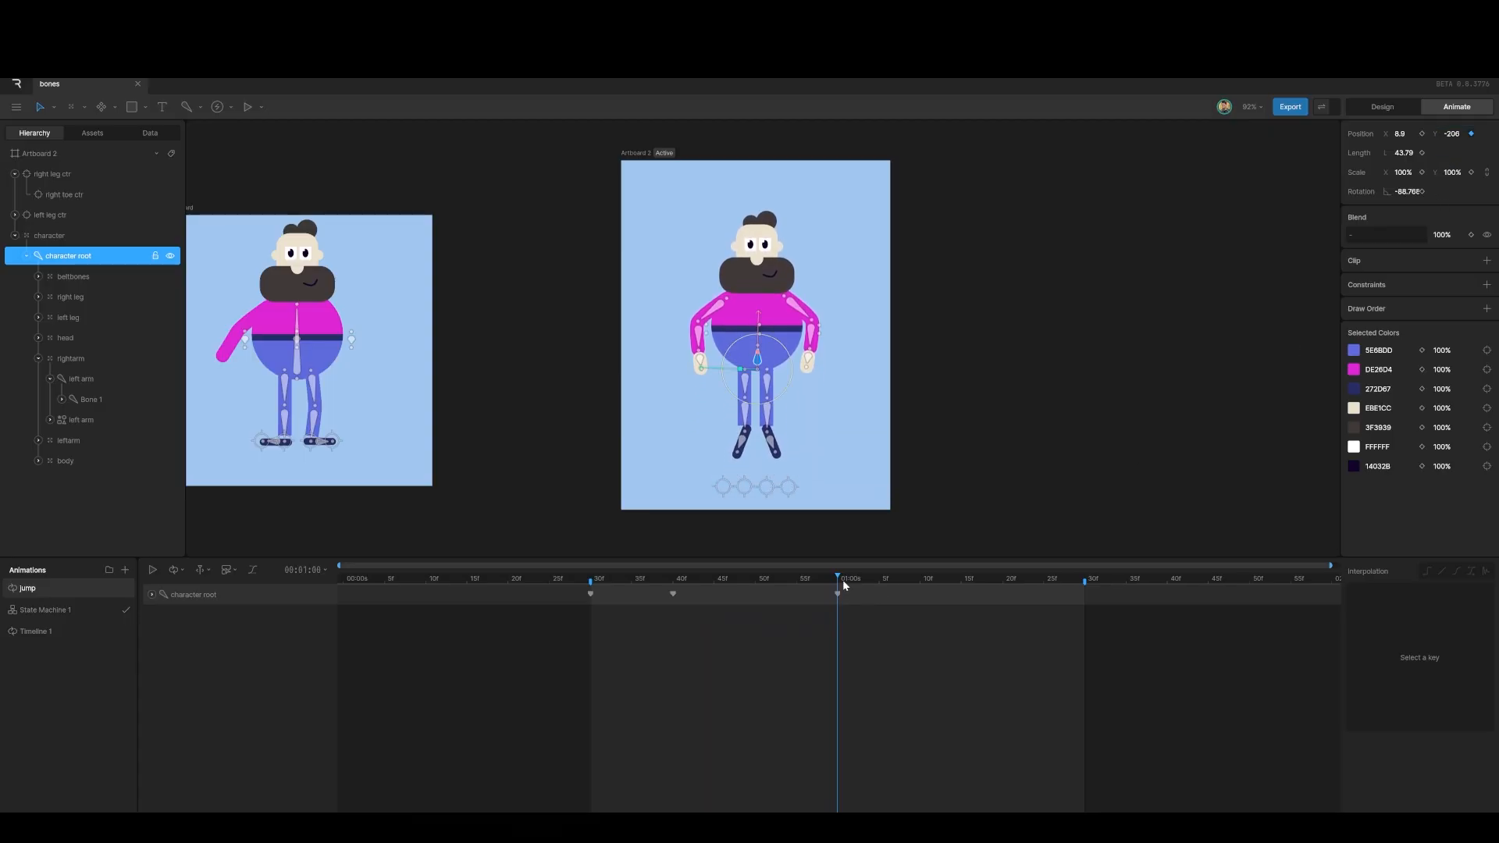
drag(840, 575, 1002, 602)
Step: Duplicate the 40f crouch key at 1:20 and the 0:30 rest key at 1:30
click(669, 594)
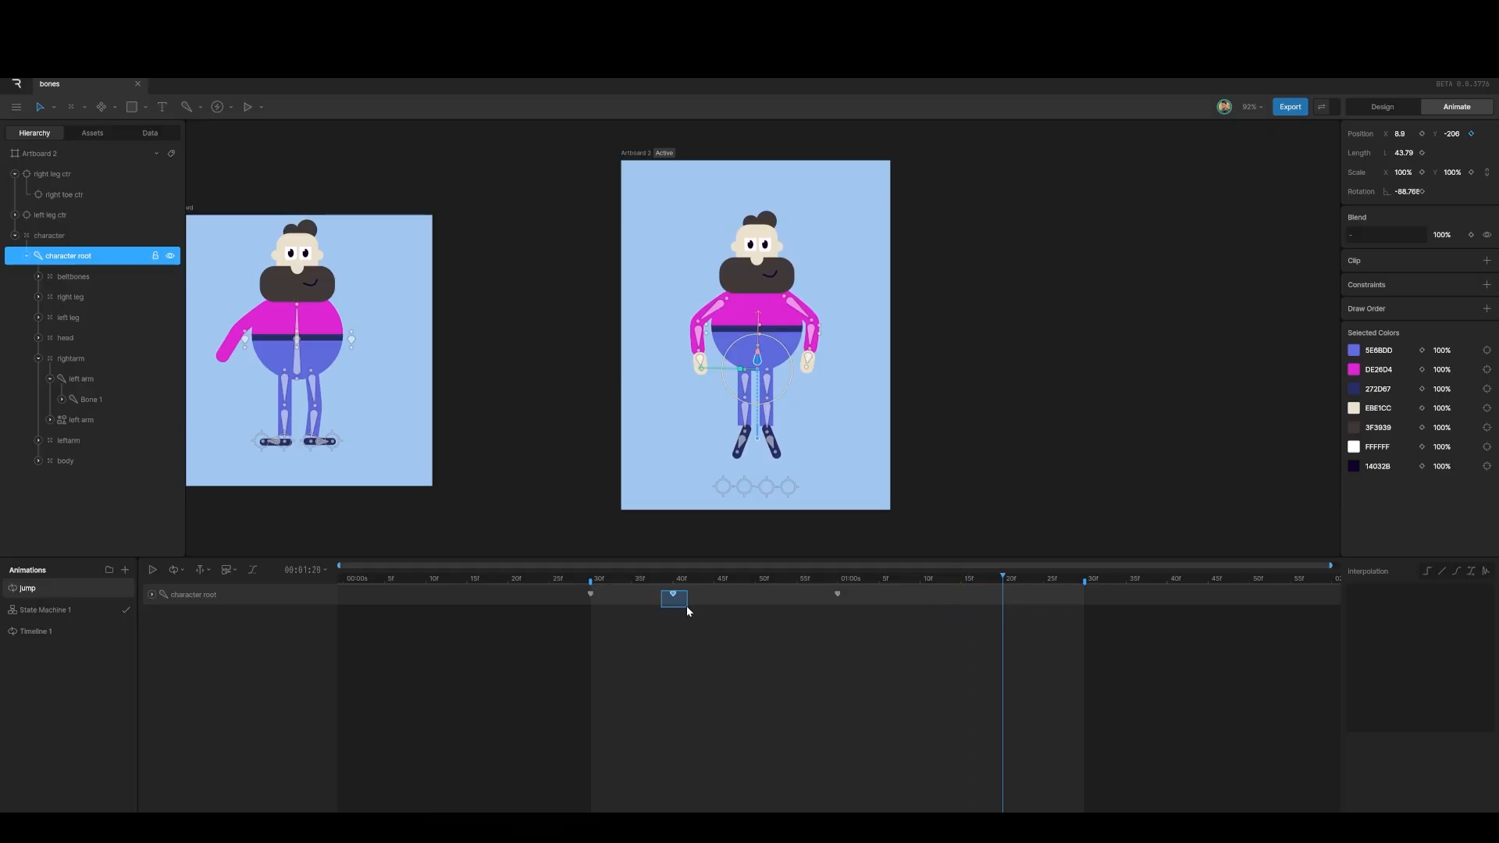
key(ctrl+v)
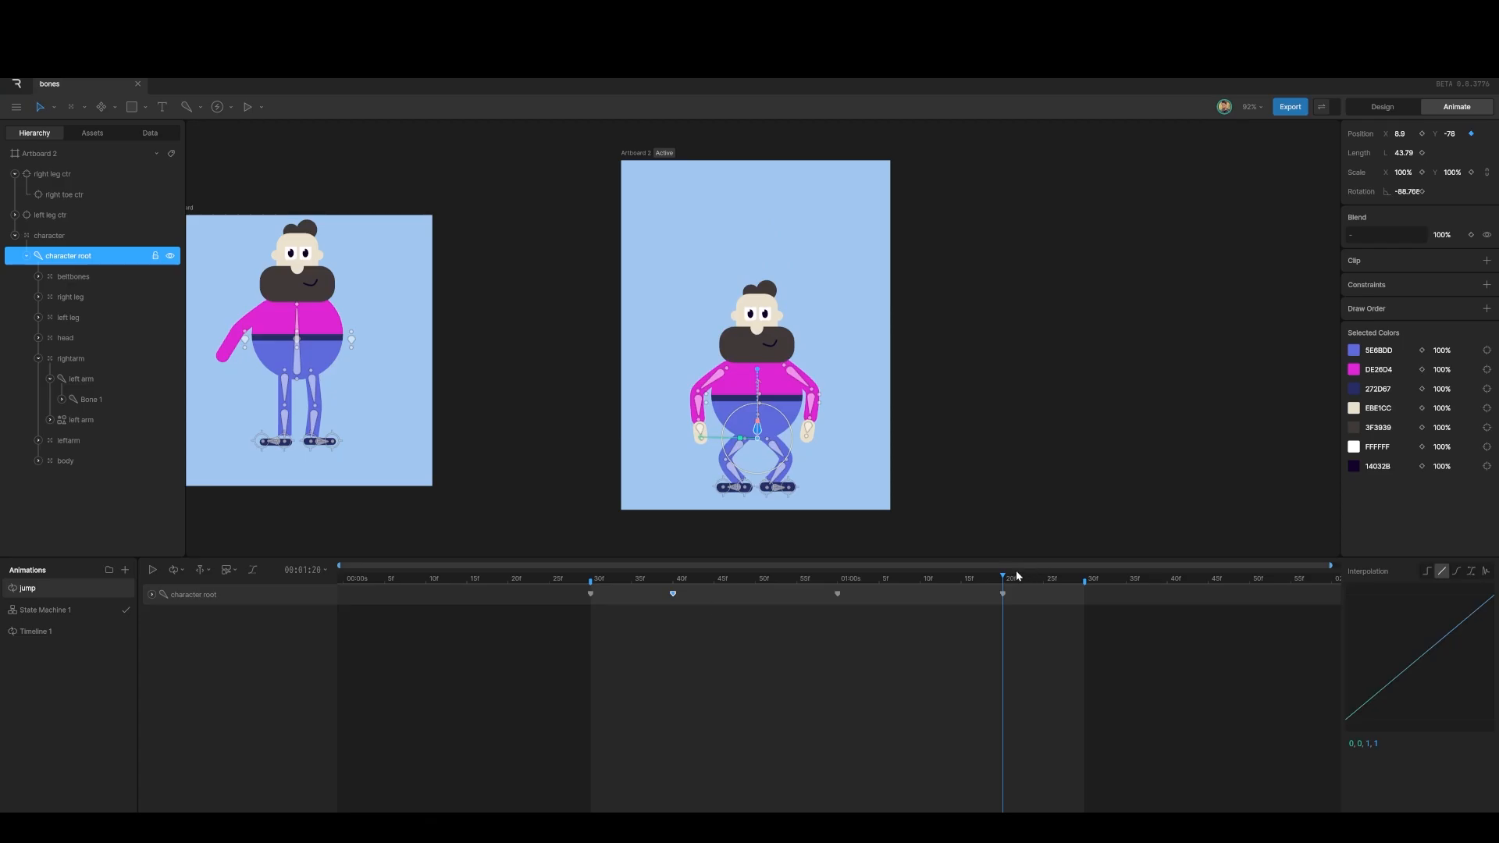
drag(1006, 580, 1085, 593)
drag(578, 591, 595, 601)
key(ctrl+c)
key(ctrl+v)
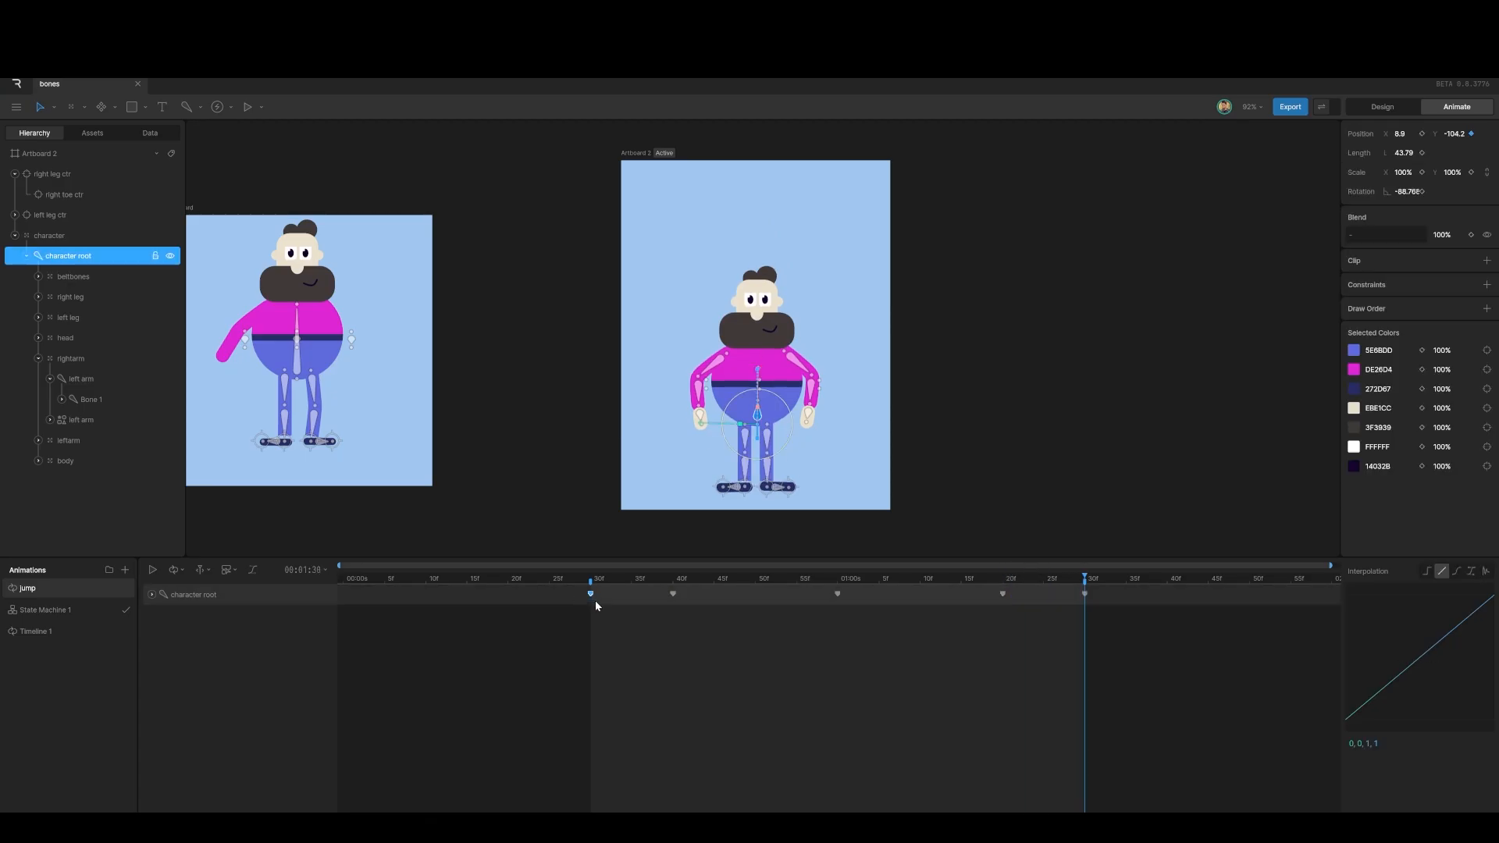
Step: Preview the loop, then give all five root keys cubic ease-in-out
key(space)
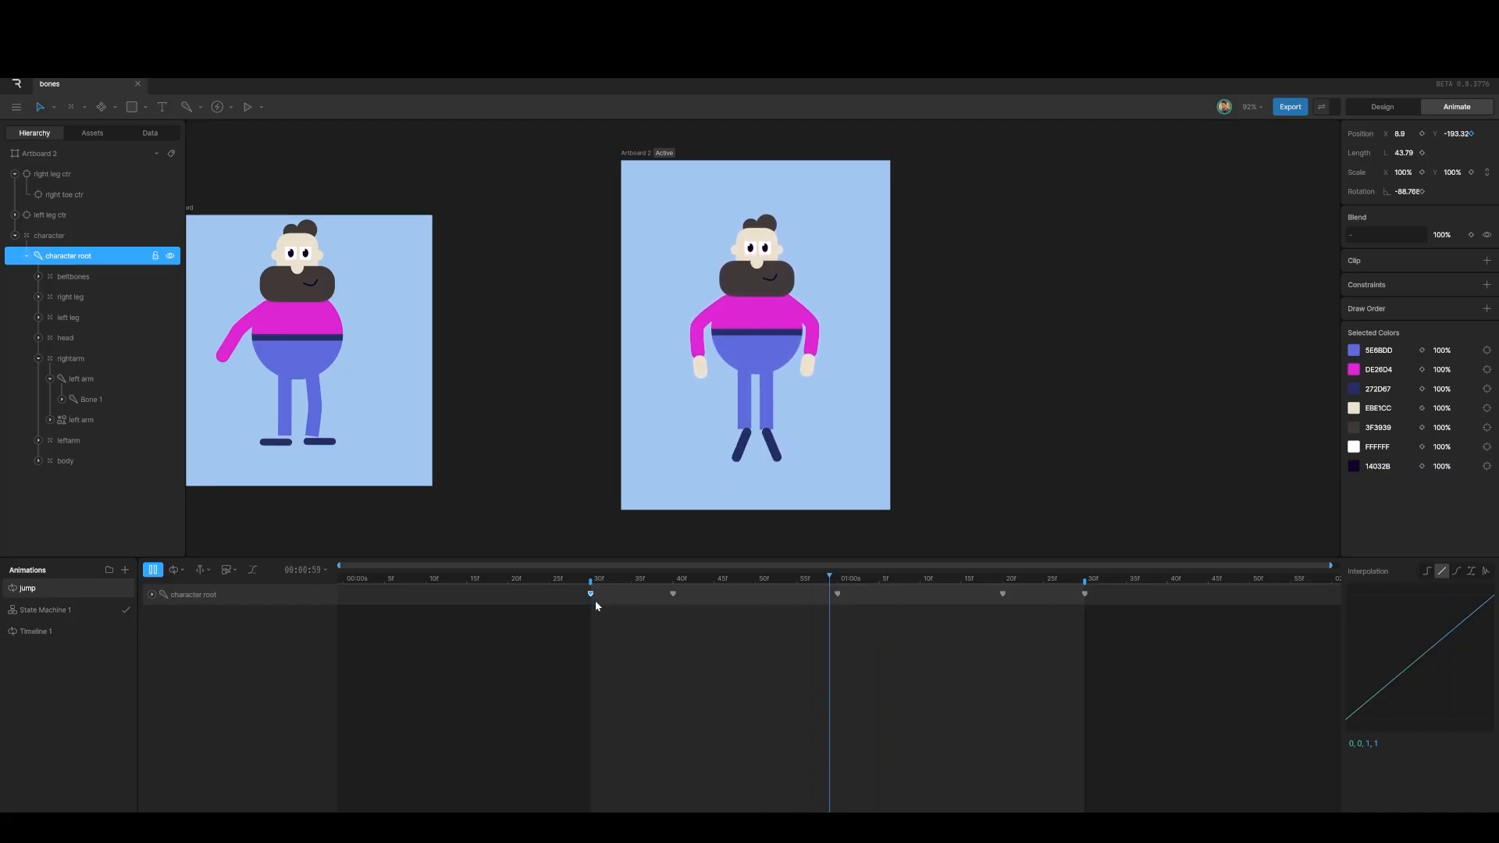
key(space)
drag(687, 576, 1115, 570)
click(1457, 571)
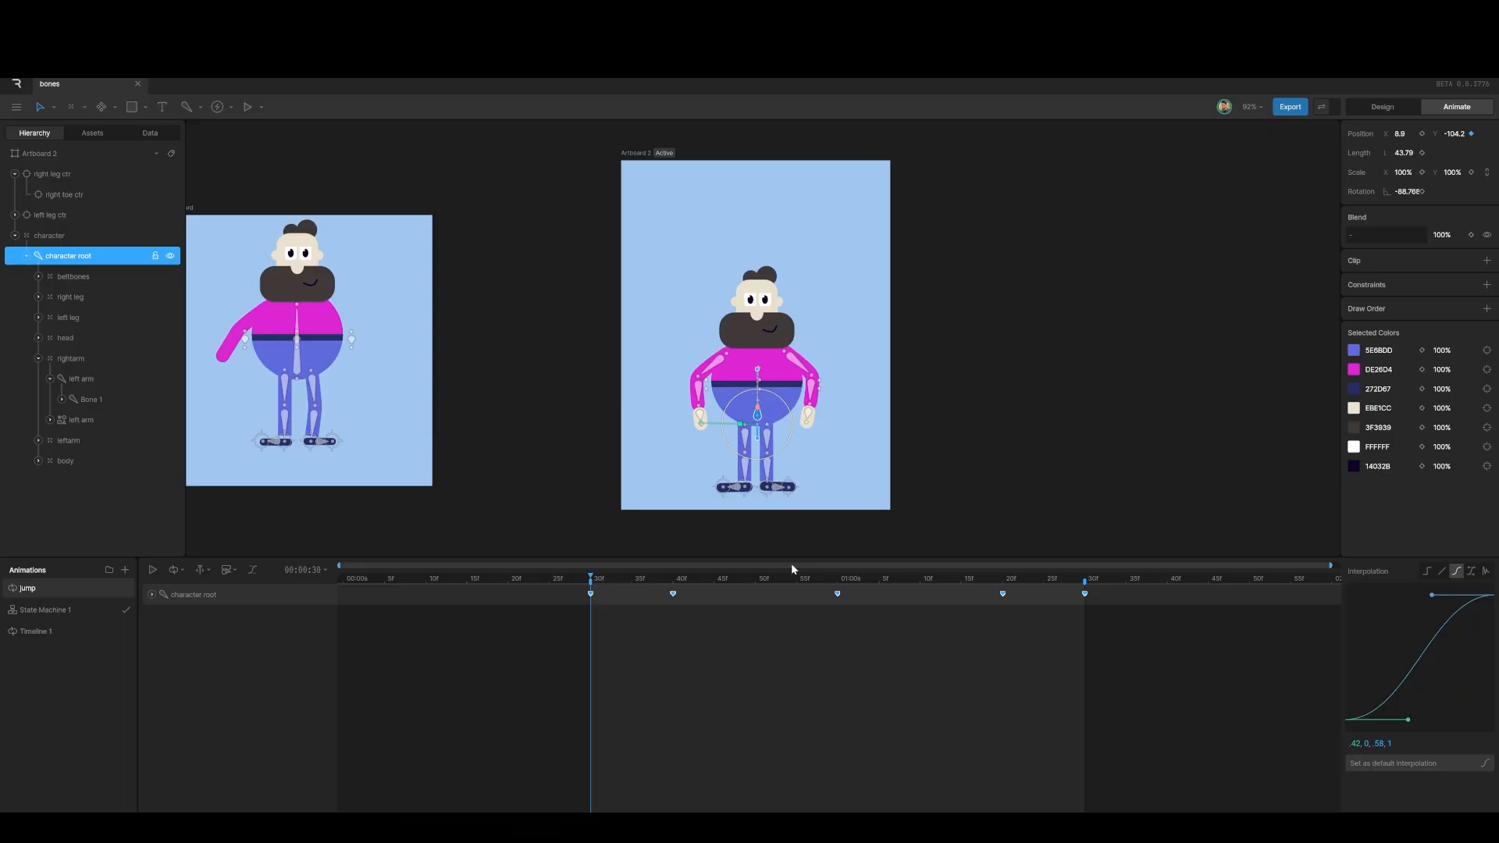
Step: Shift the root's crouch keyframe to 45f and preview the eased jump
key(space)
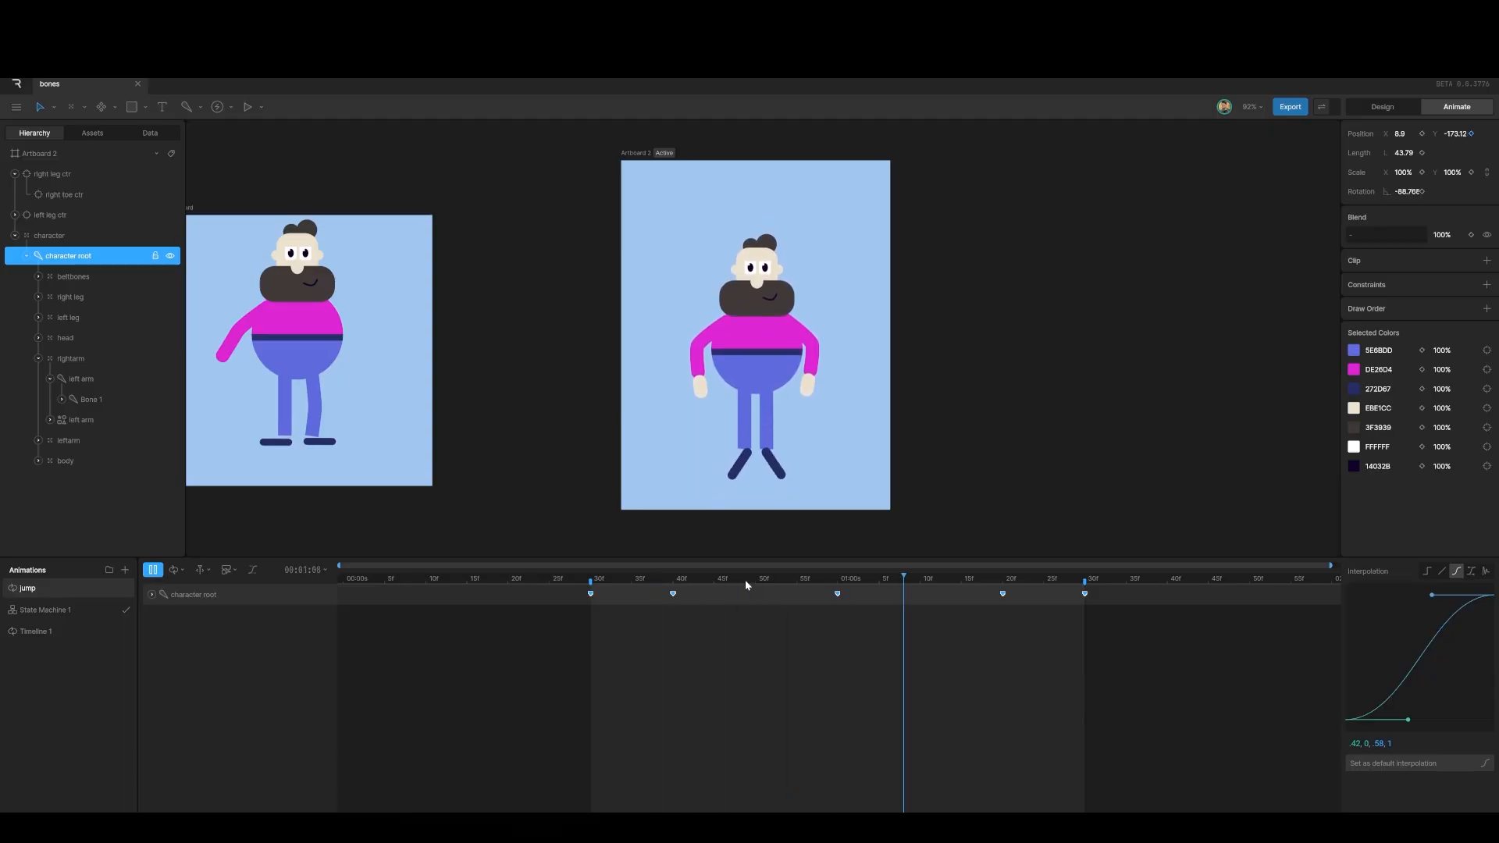
key(space)
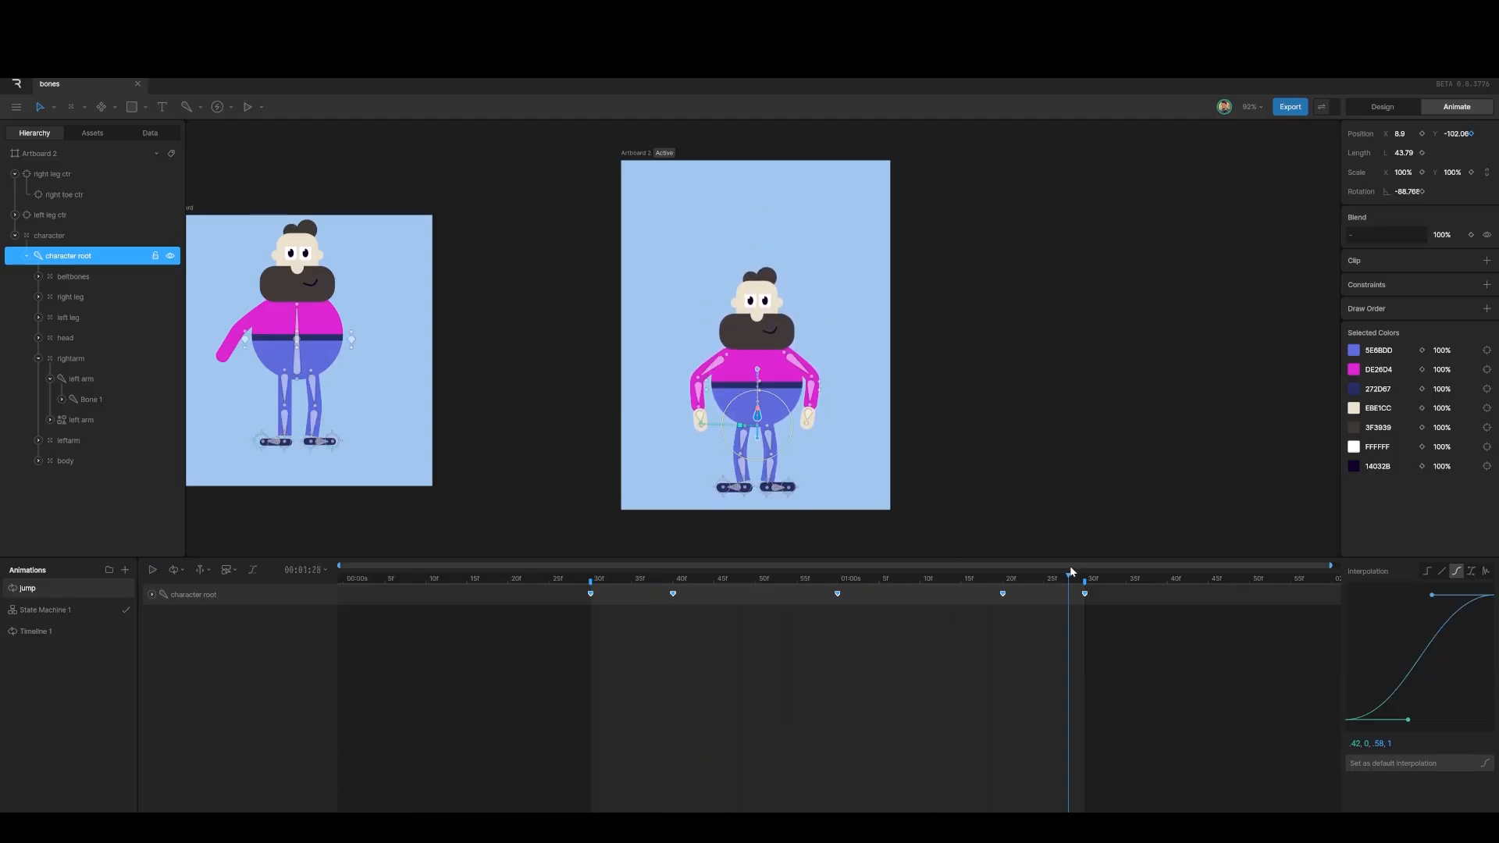
drag(1072, 576, 712, 605)
click(714, 620)
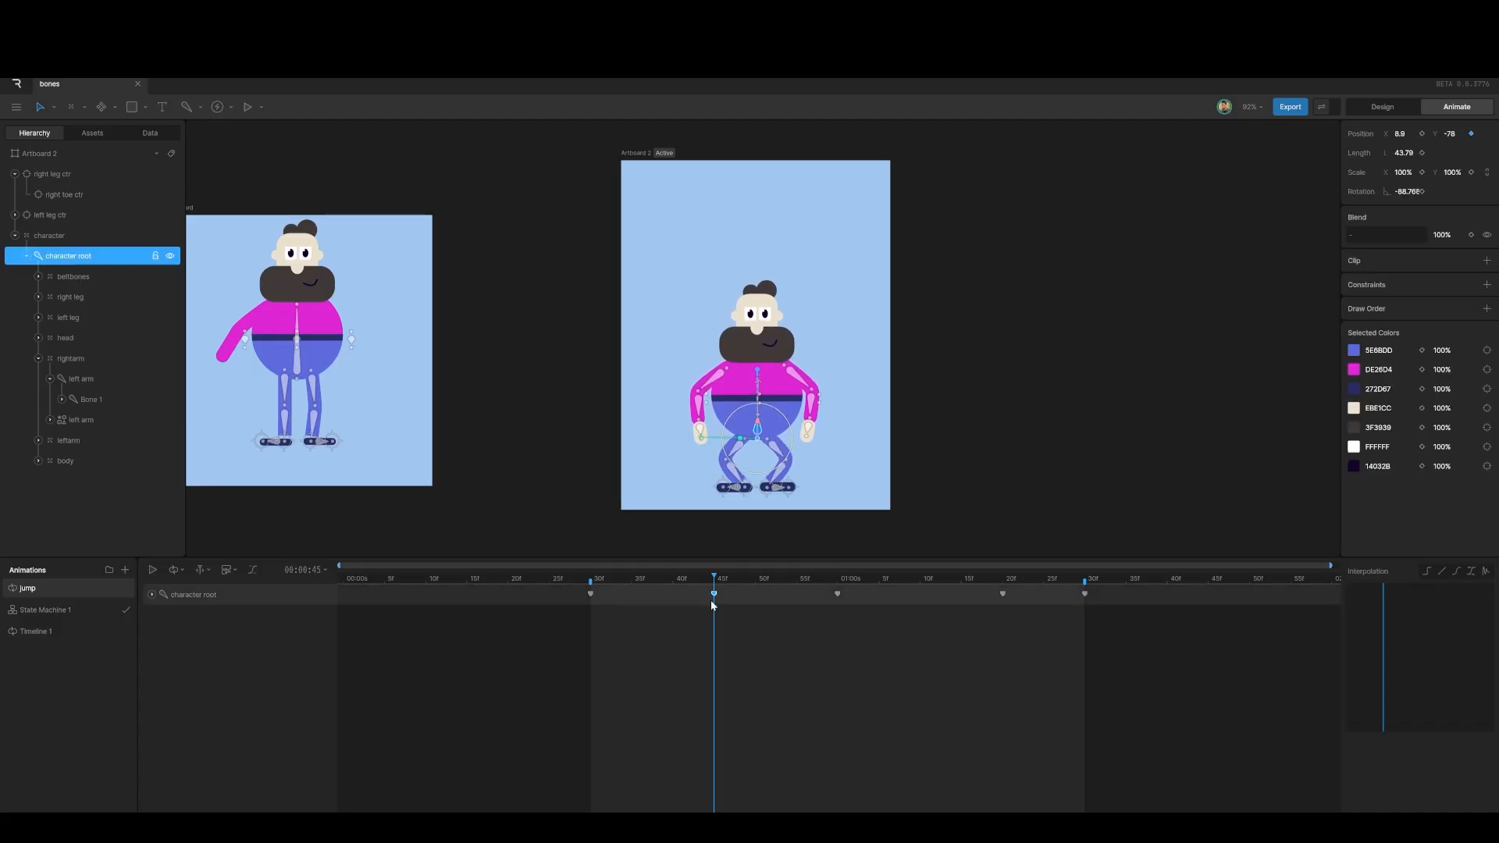
click(1003, 595)
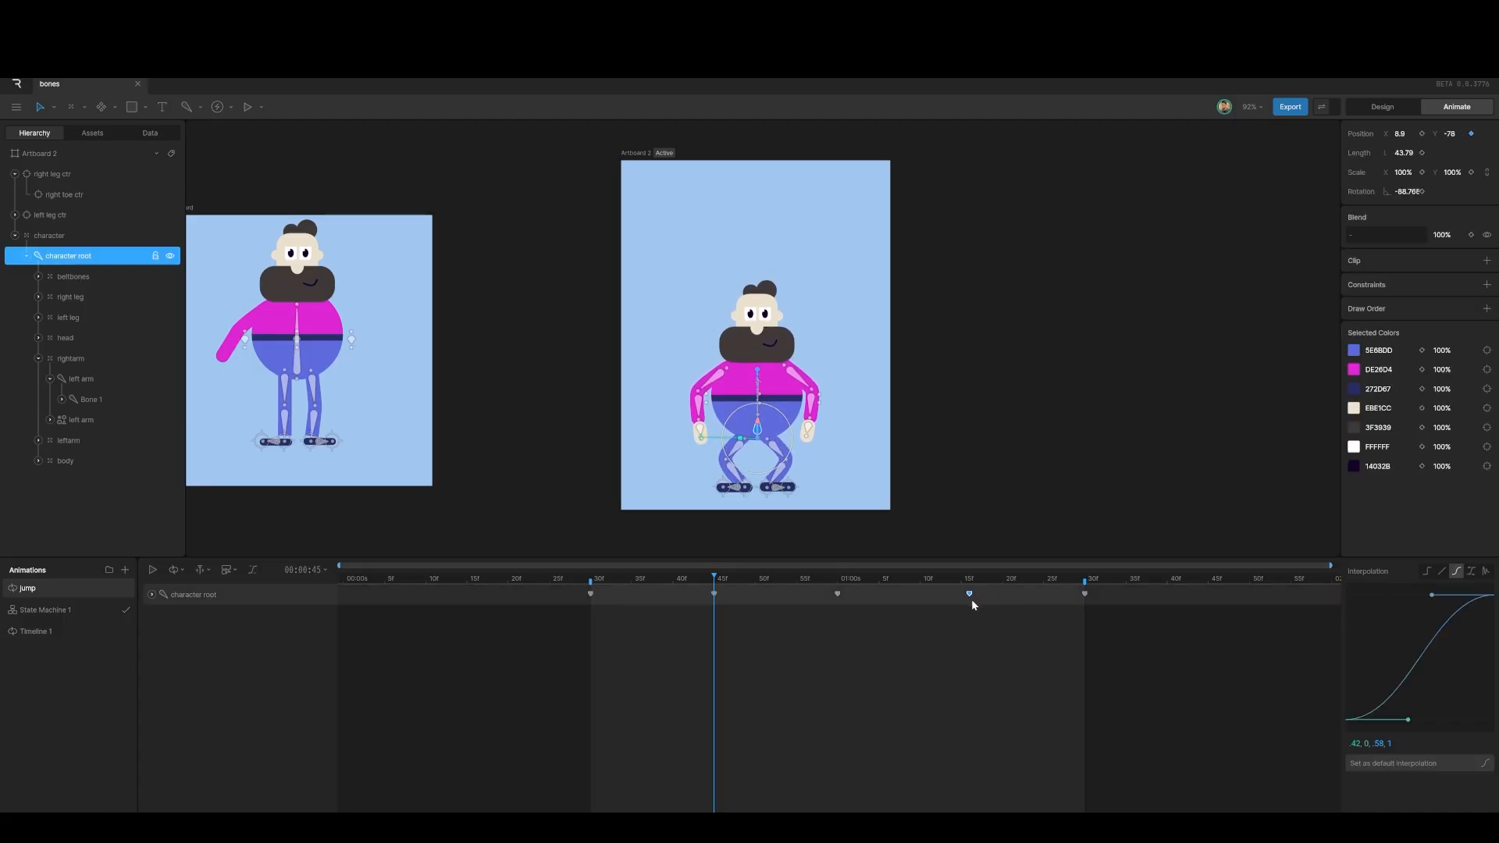
key(space)
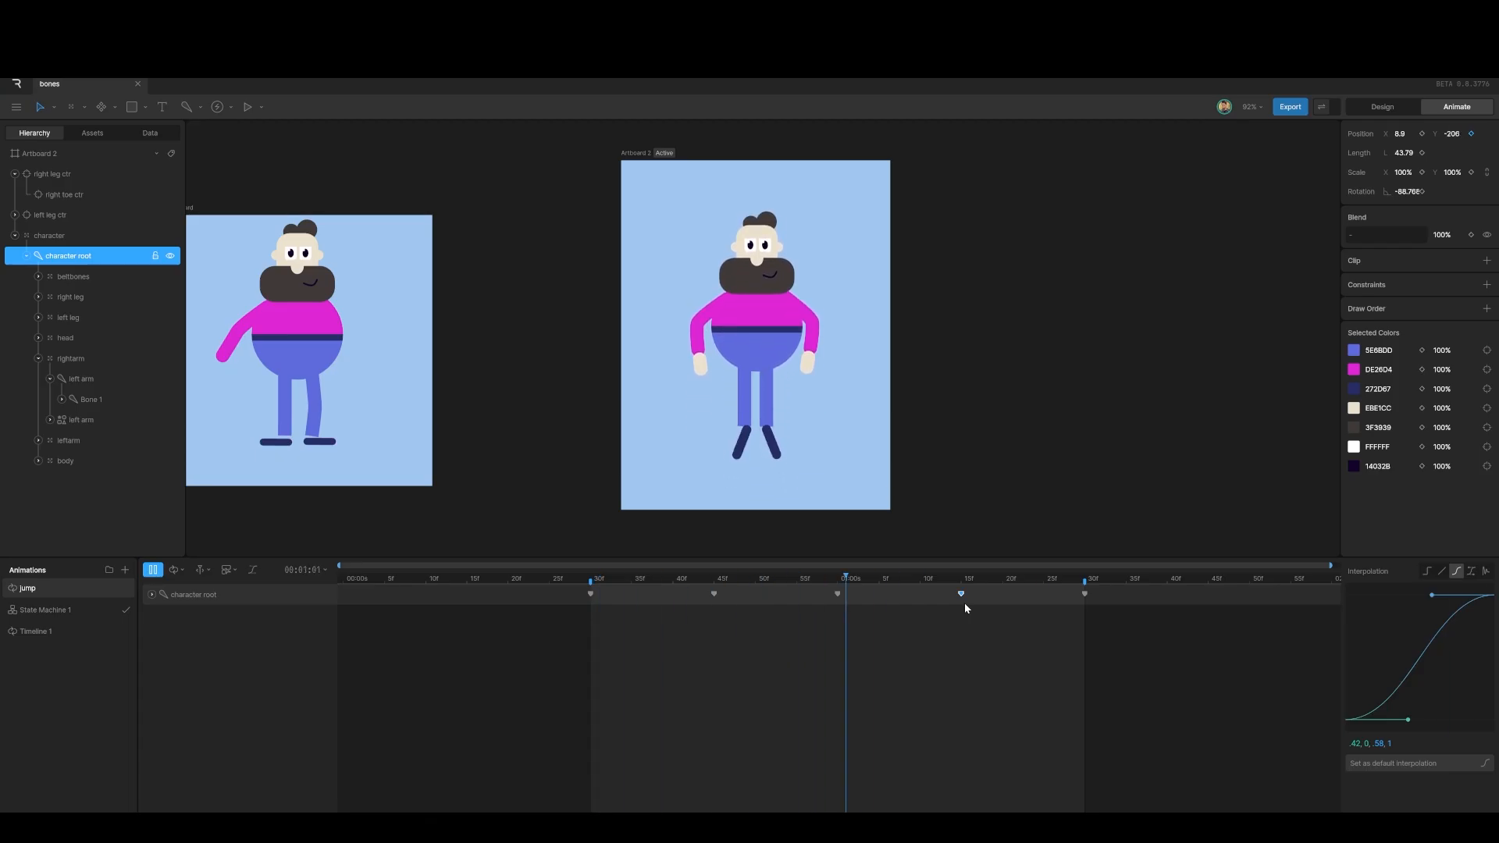
key(space)
Step: Reshape the easing of the root's 45f and 1:00 keys, the latter to (.42, 0, .78, .64)
drag(1052, 579, 713, 598)
click(713, 594)
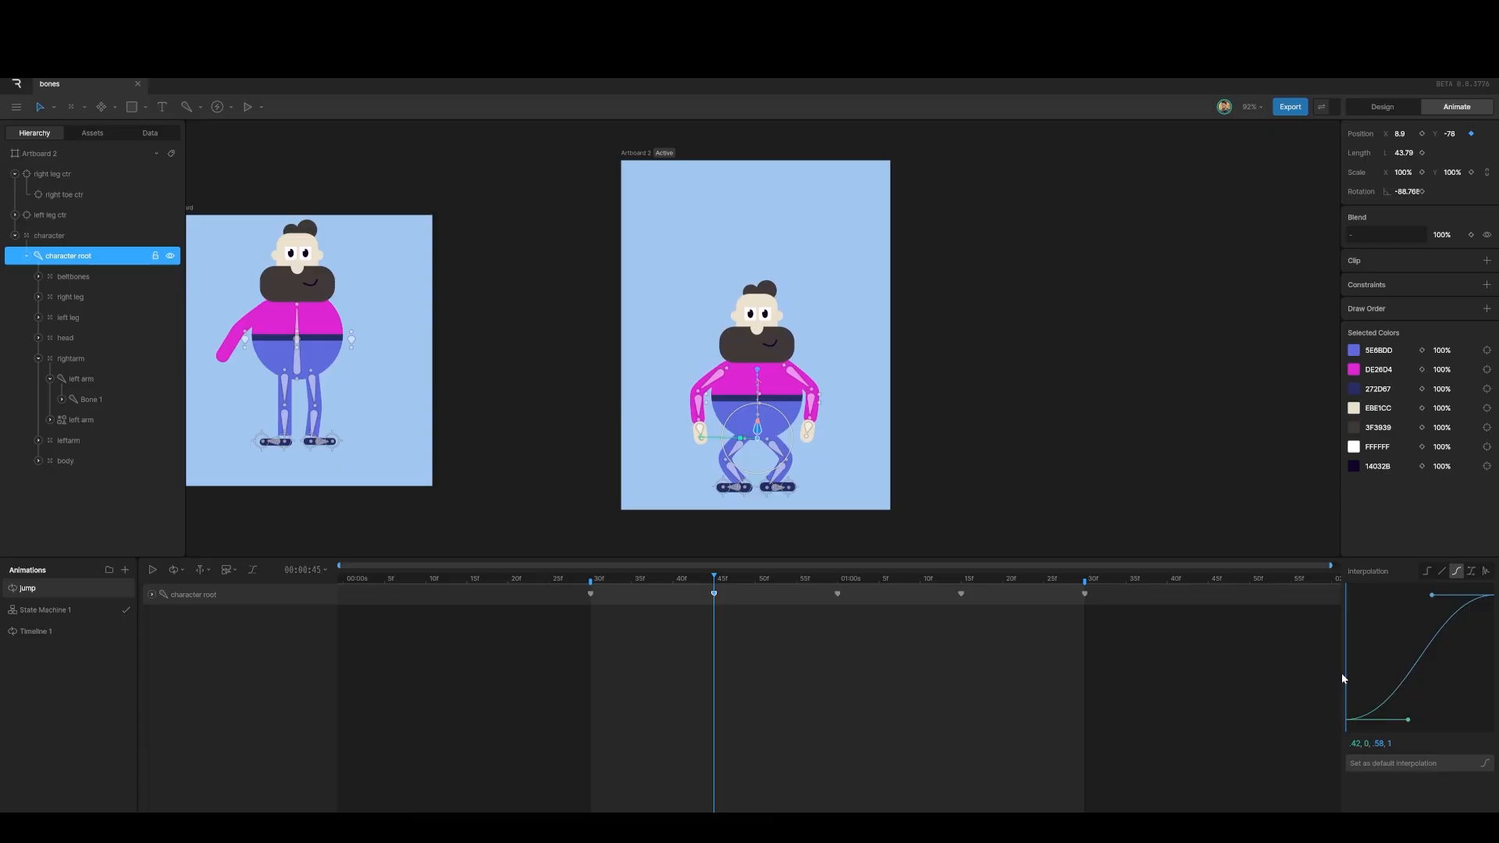
drag(1408, 720, 1375, 687)
drag(719, 578, 837, 581)
click(837, 594)
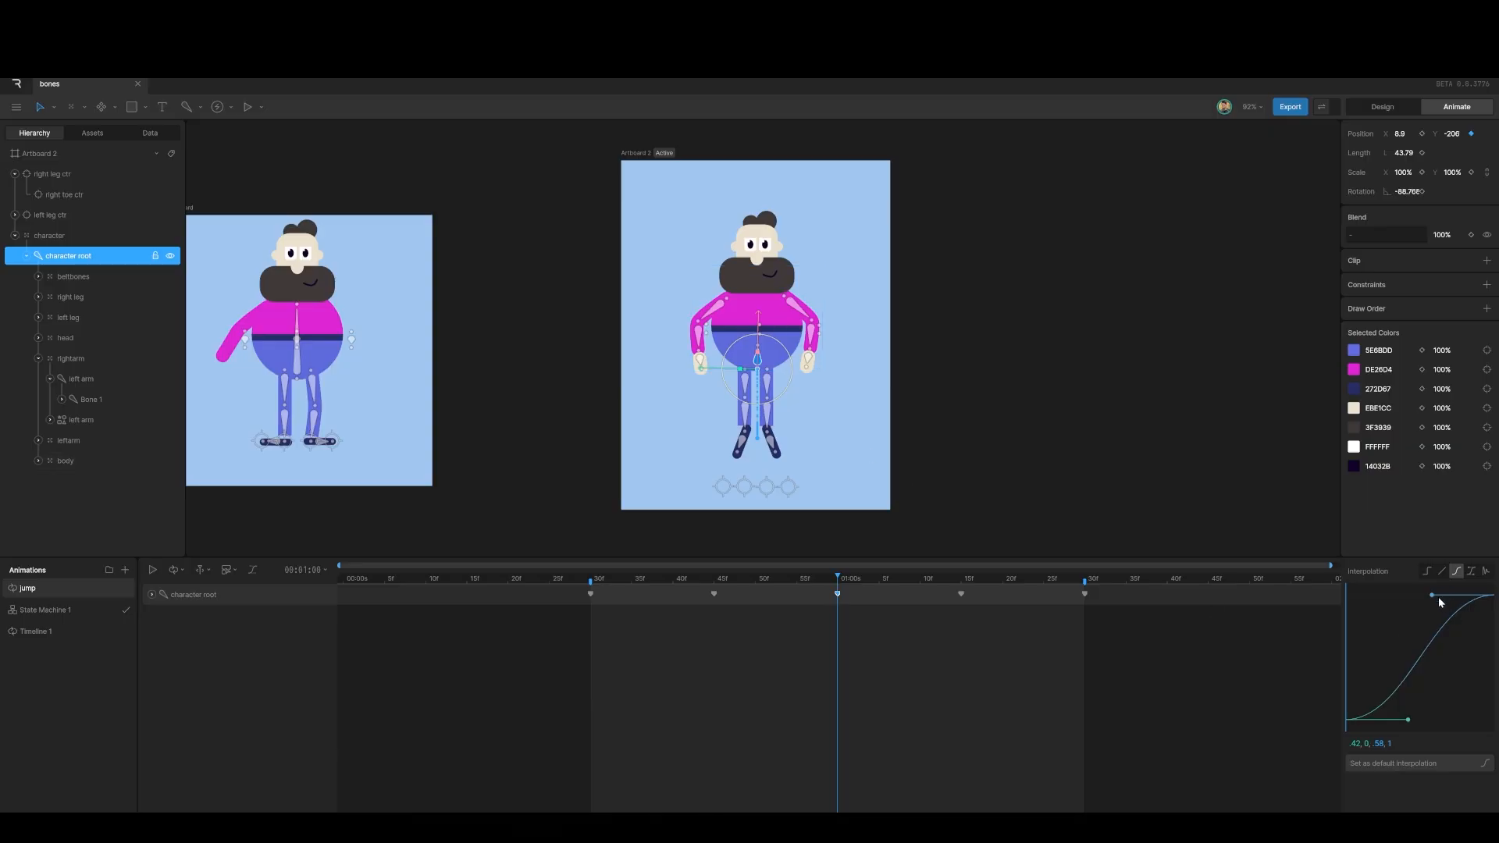
drag(1439, 602, 1462, 644)
Step: Play the jump to check its timing, then return to 30f
key(space)
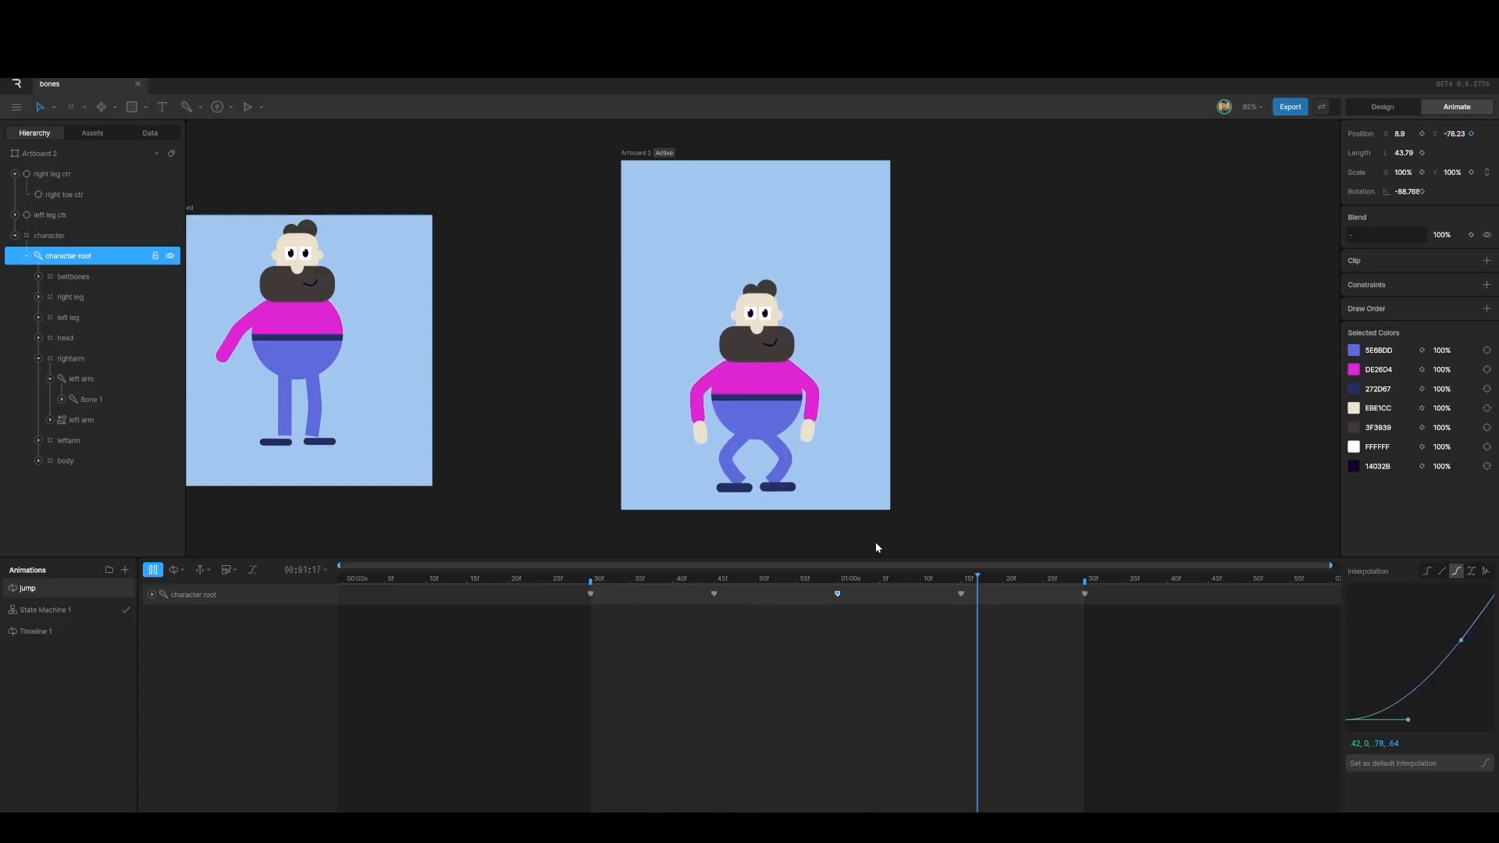
key(space)
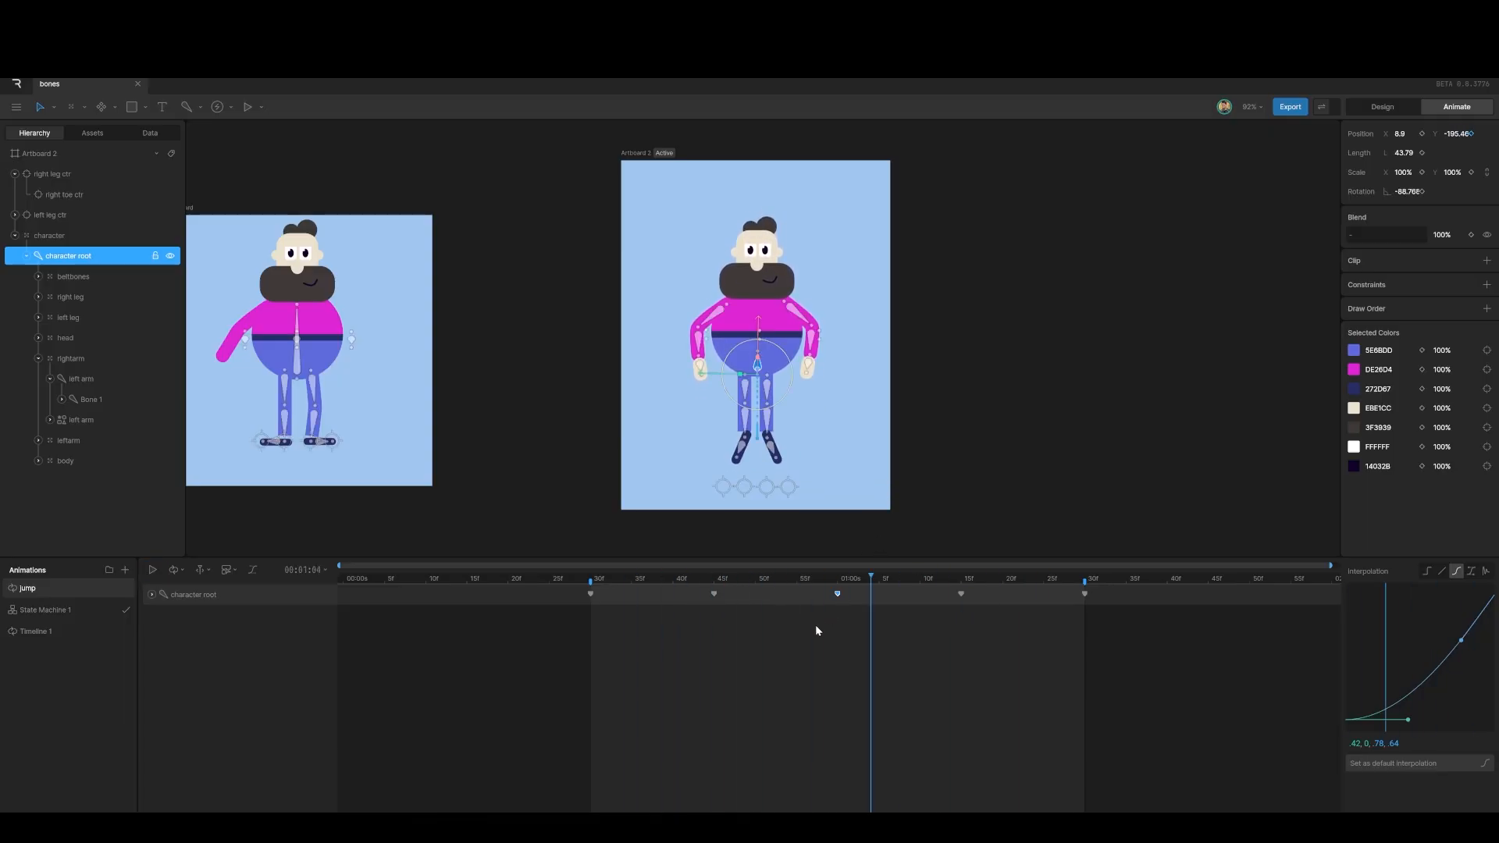
drag(872, 580, 590, 612)
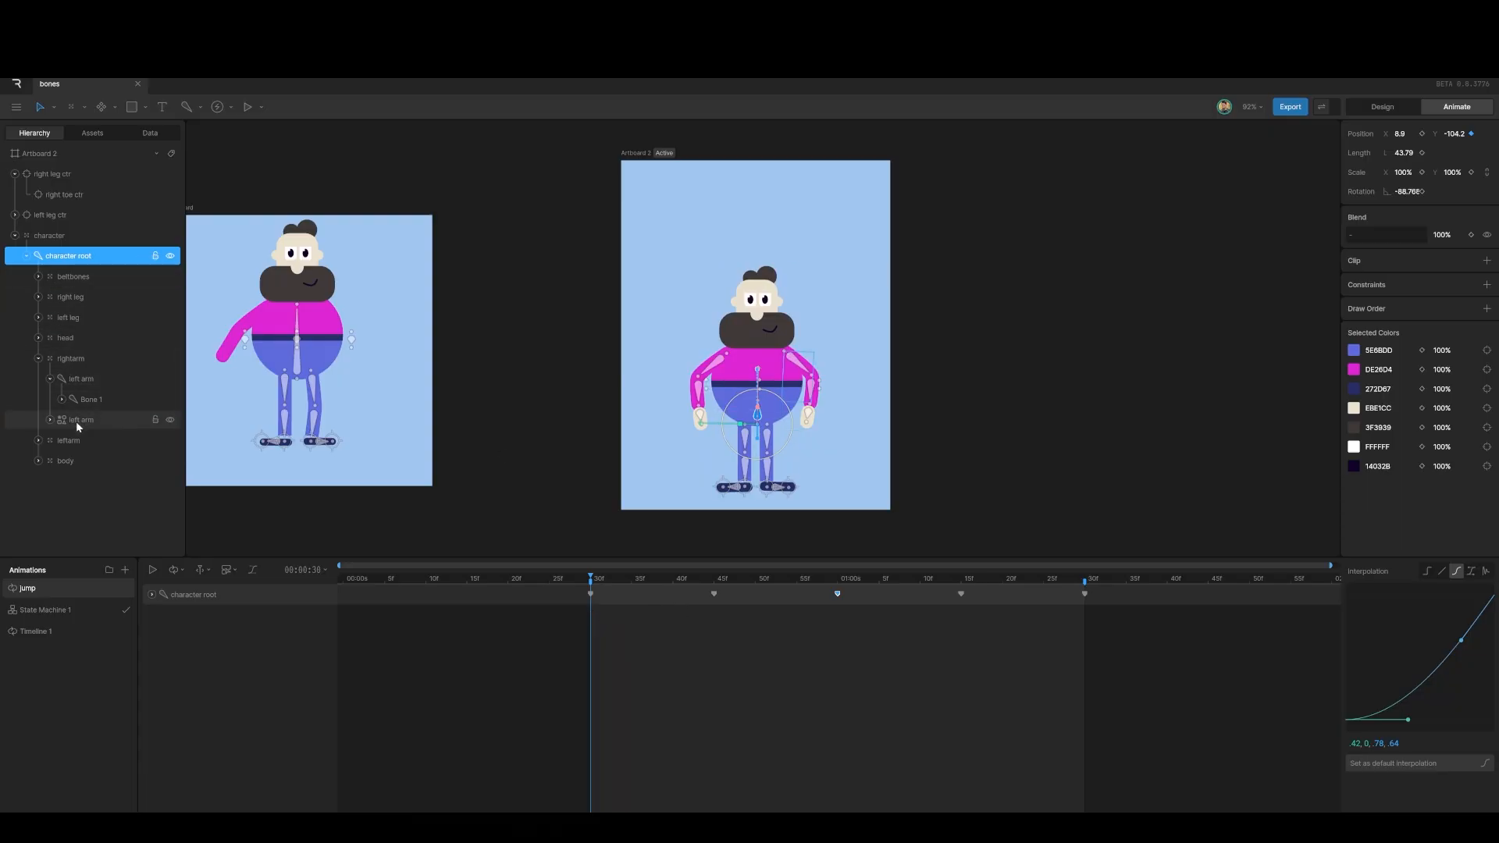
Step: Key the character group's Y at 591 at 45f and 547 at 1:00
click(41, 238)
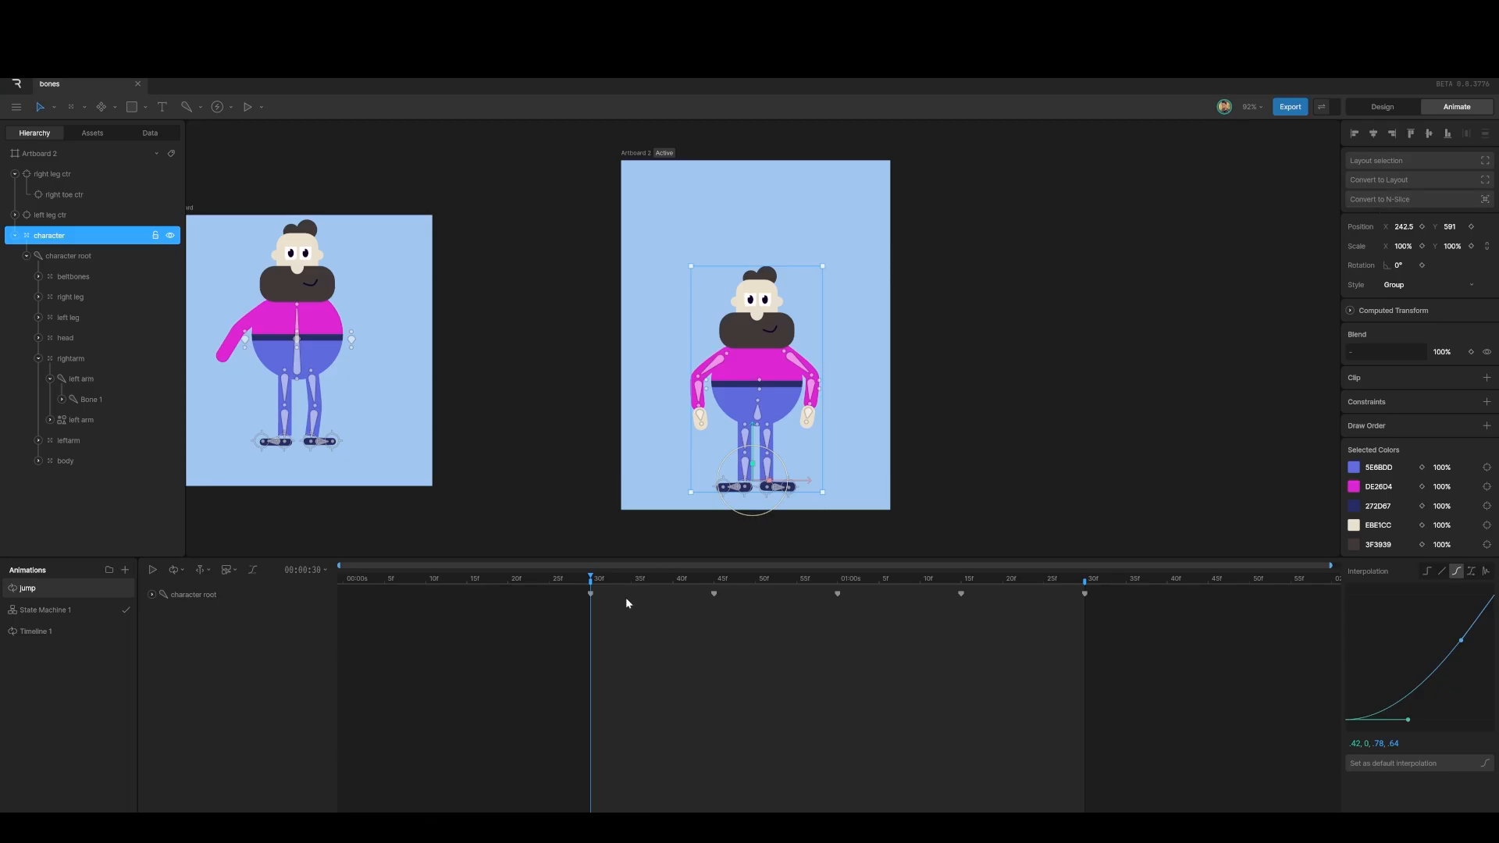
drag(602, 579, 717, 596)
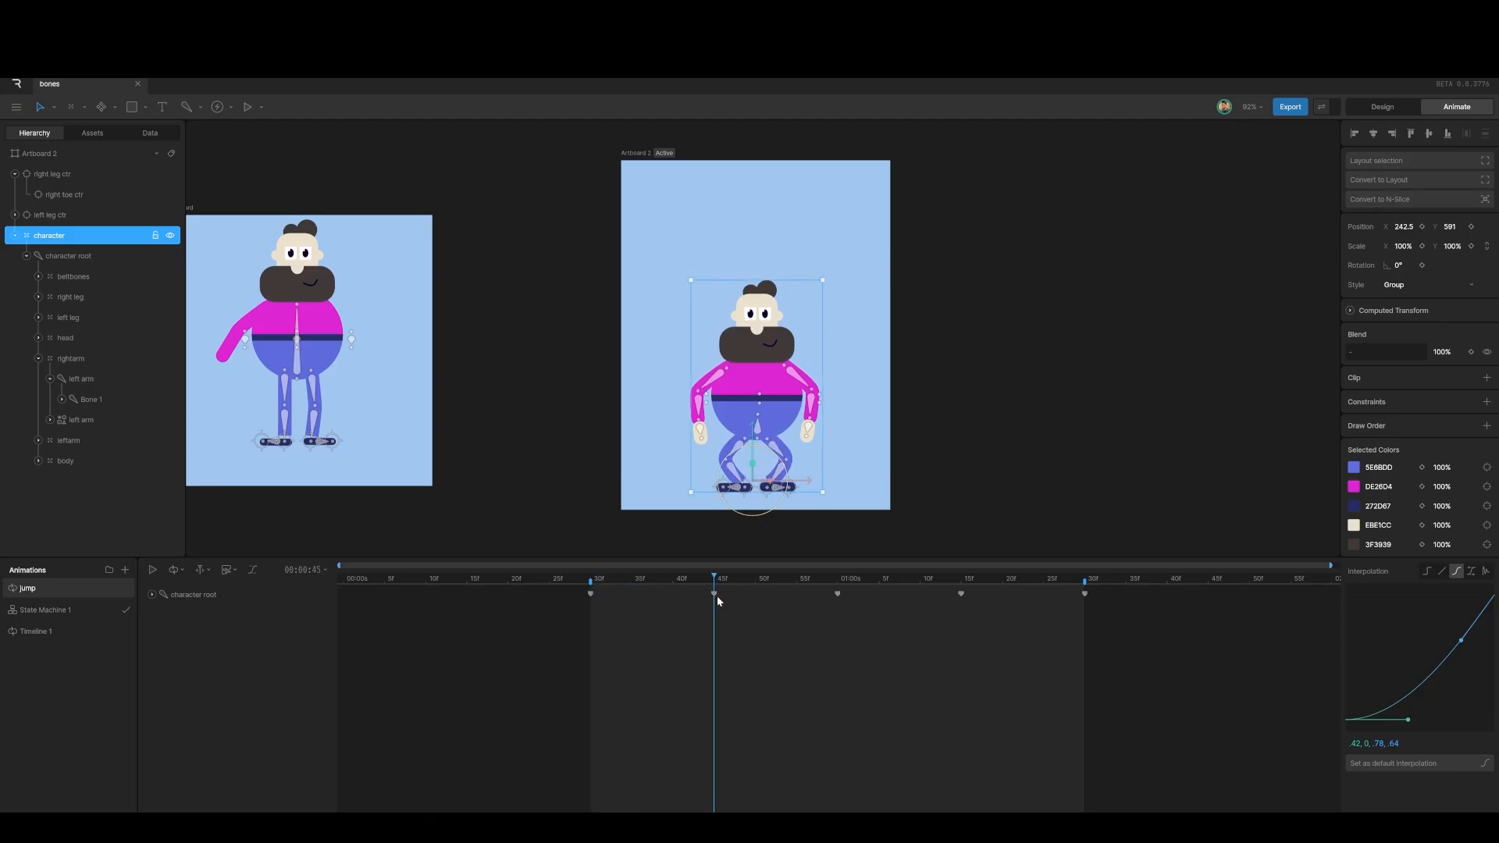
click(1472, 227)
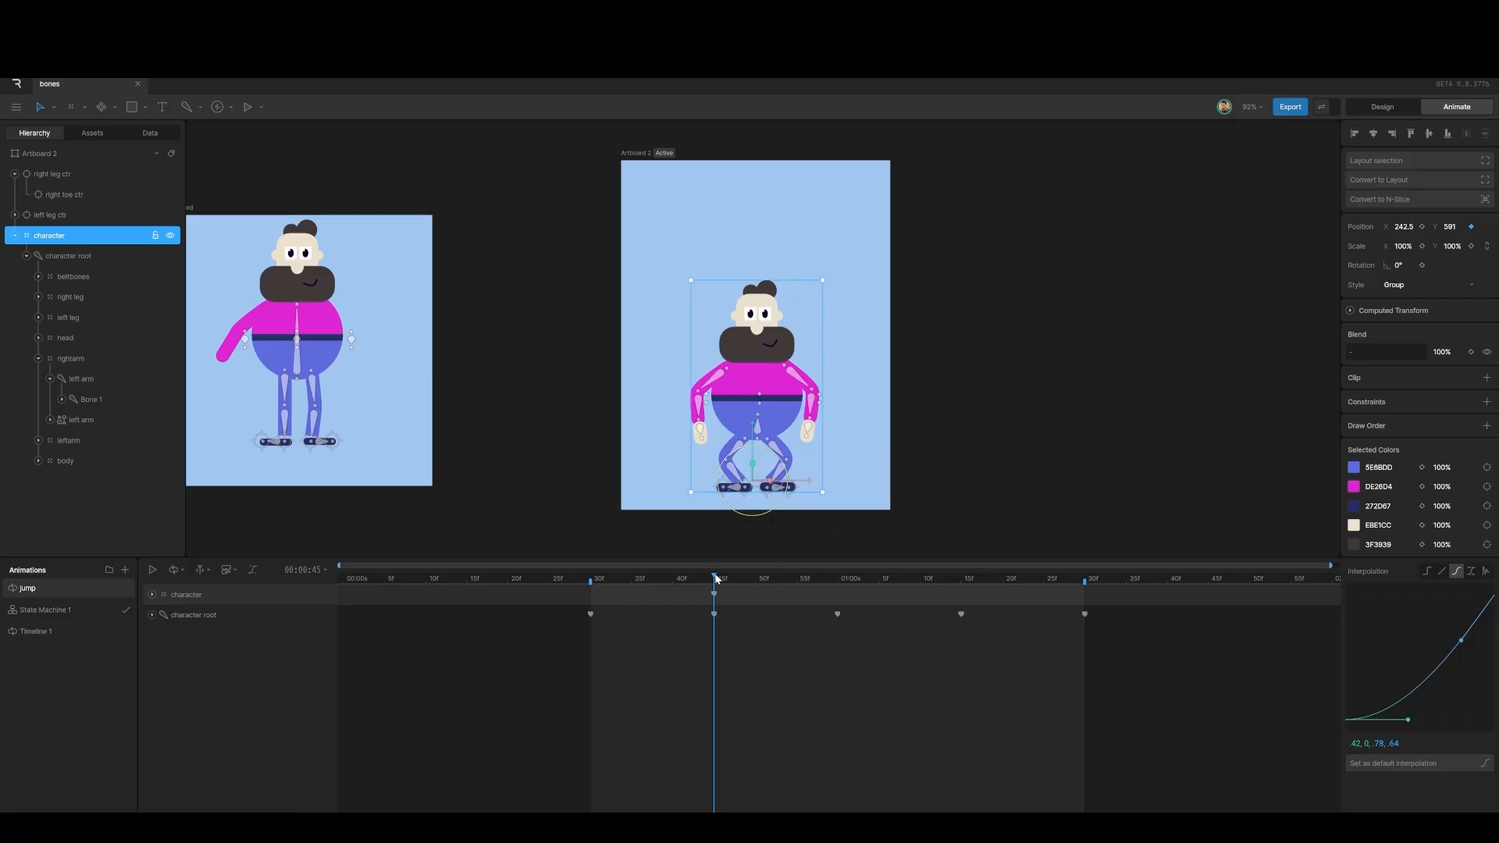
drag(717, 578, 836, 583)
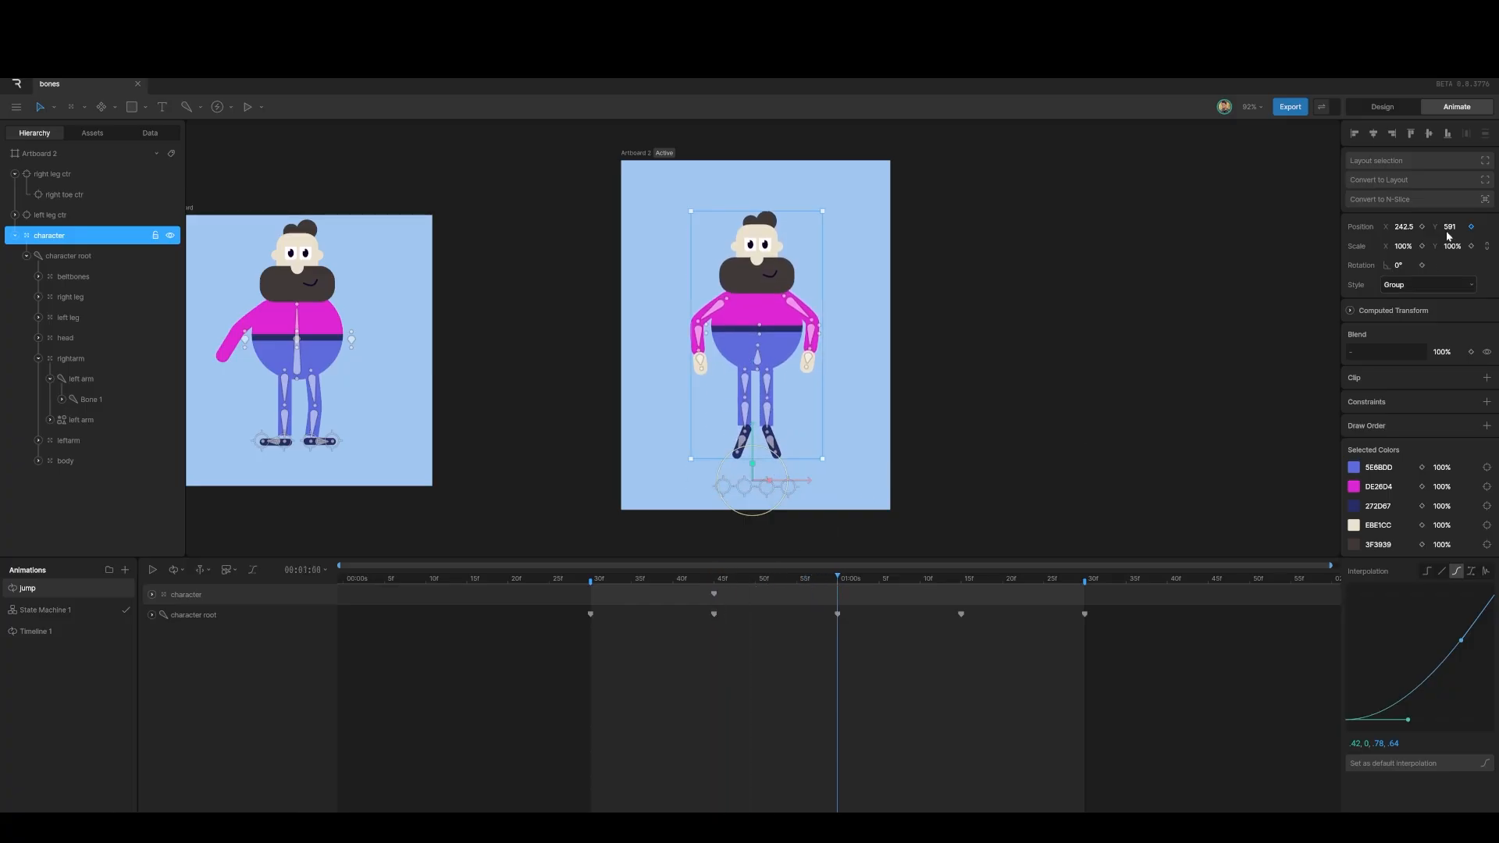
drag(1449, 227, 1454, 251)
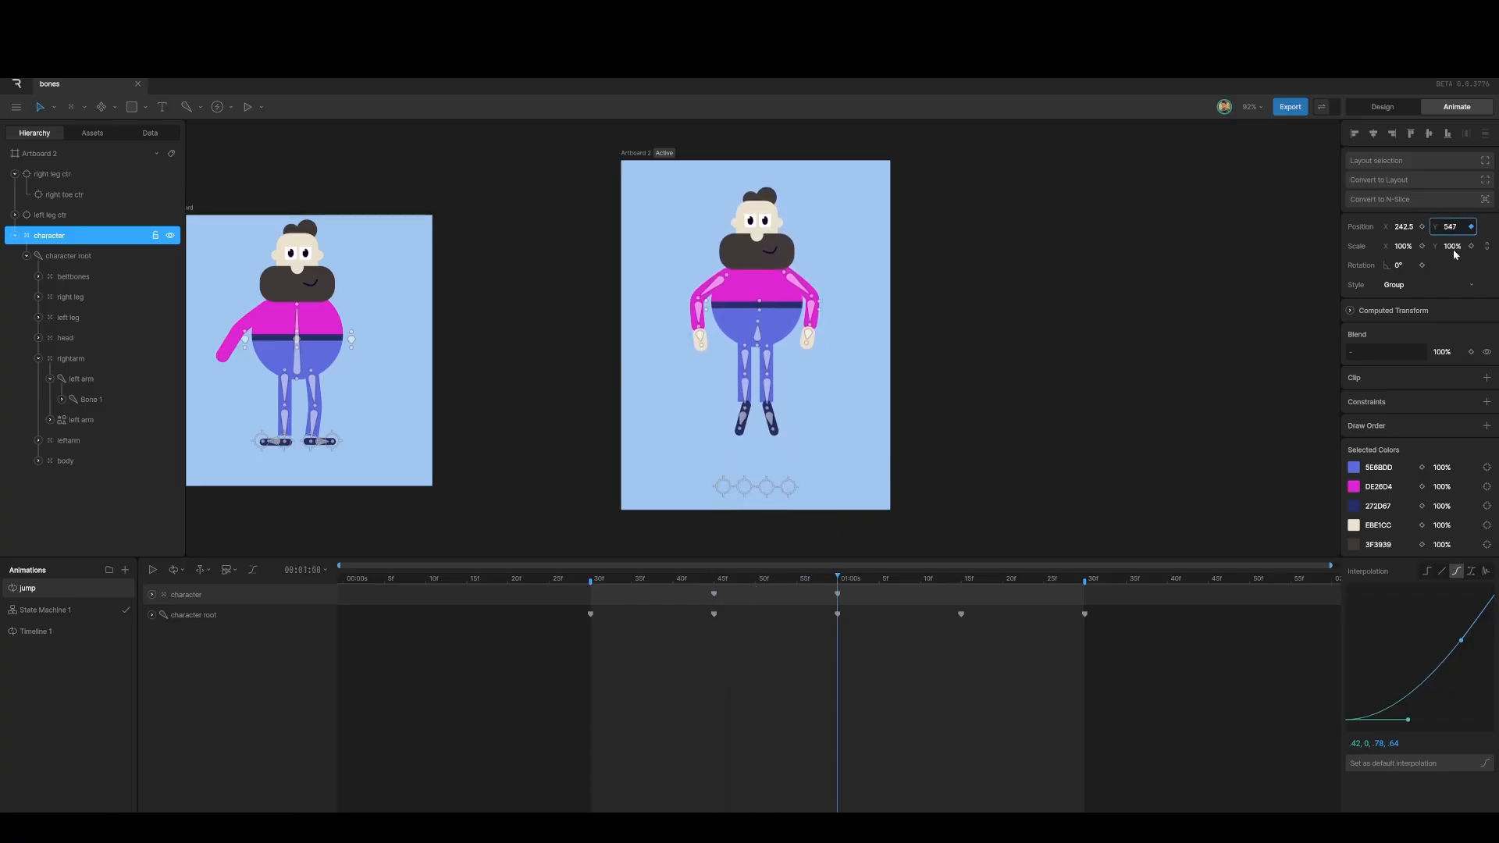
Step: Copy the 45f crouch key to 1:15 and ease the group's keys in and out
drag(843, 578, 963, 592)
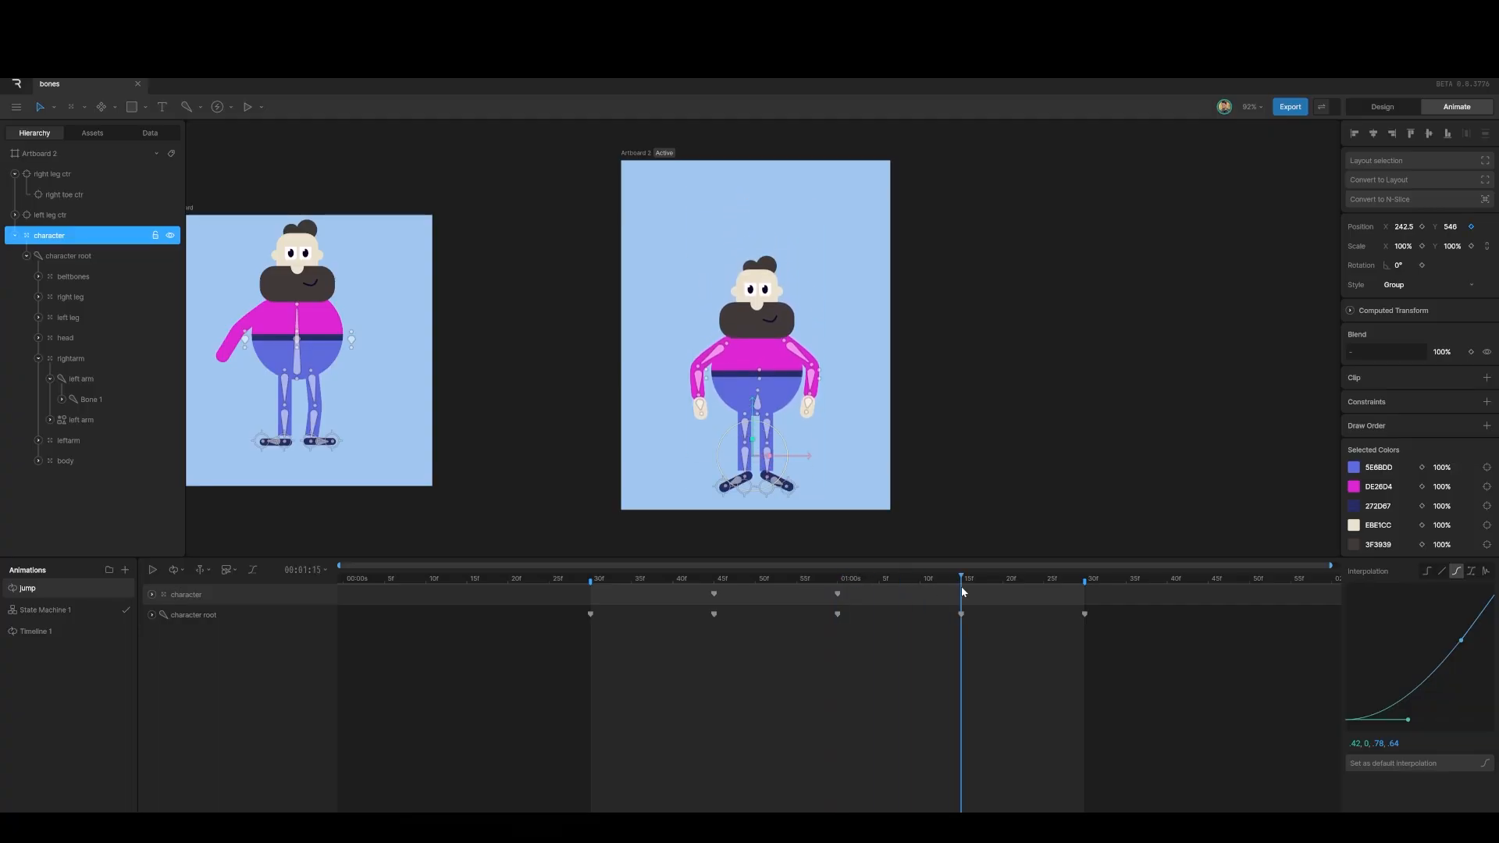
mouse_move(698, 591)
mouse_down()
mouse_move(732, 606)
mouse_move(971, 601)
mouse_move(713, 596)
mouse_up()
key(ctrl+c)
key(ctrl+v)
click(1457, 571)
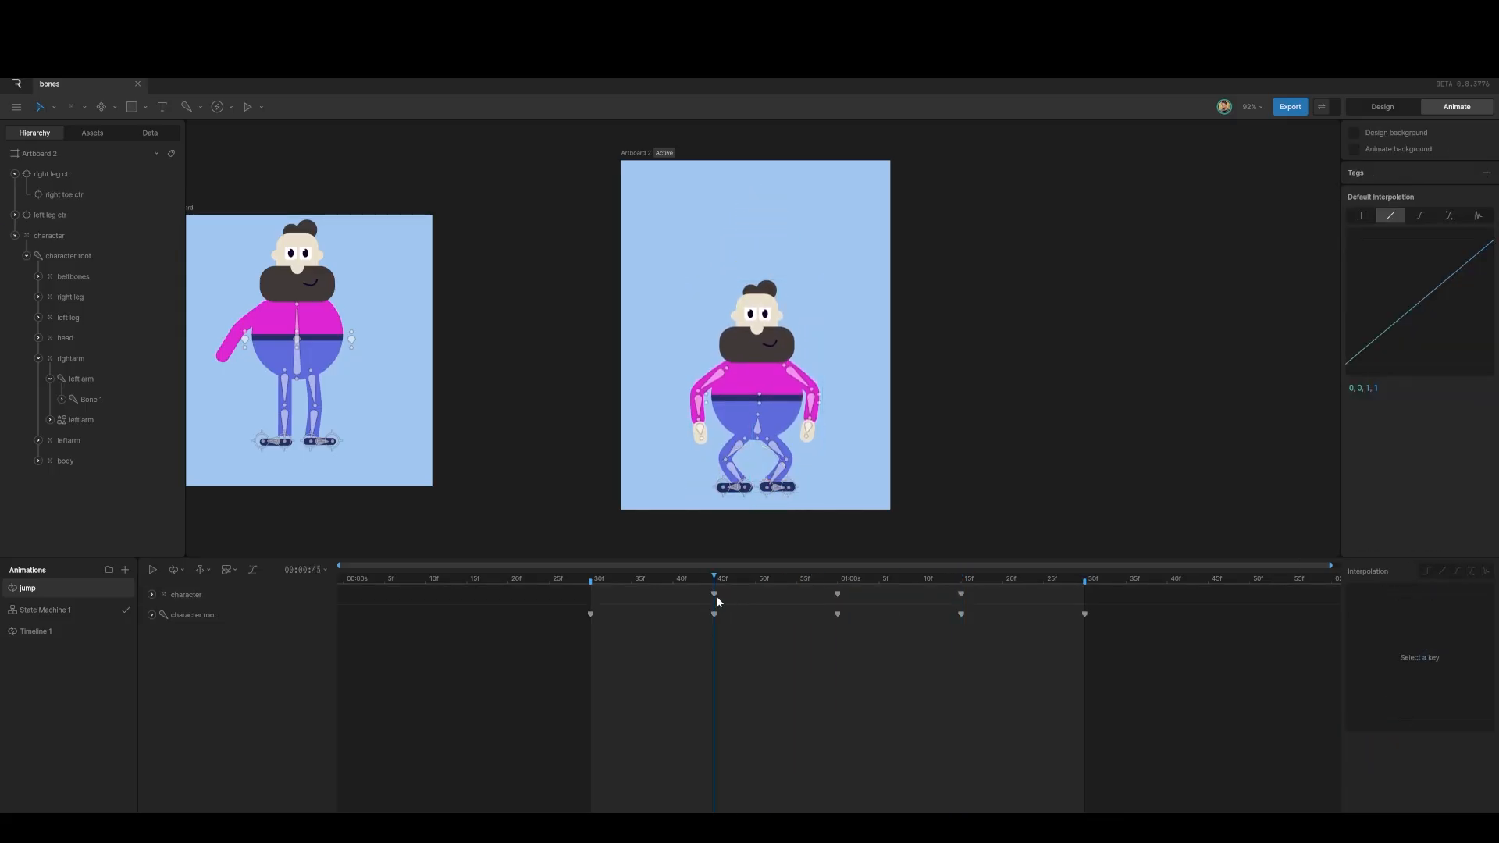
Step: Reshape the easing of the character group's 45f and 1:00 keys, one to (.42, 0, 1, .48)
click(714, 594)
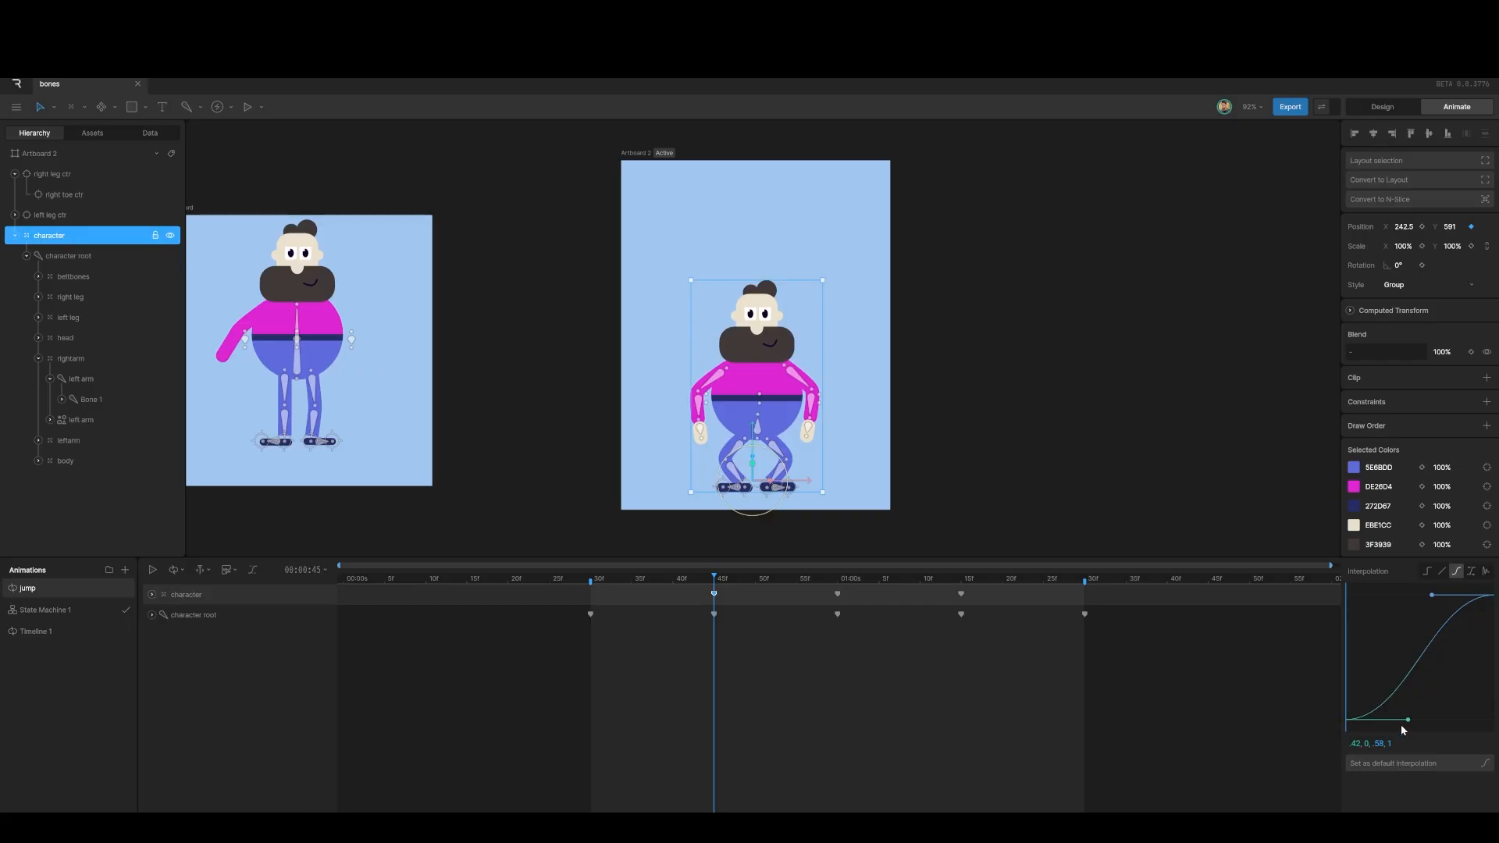
drag(1407, 720, 1348, 662)
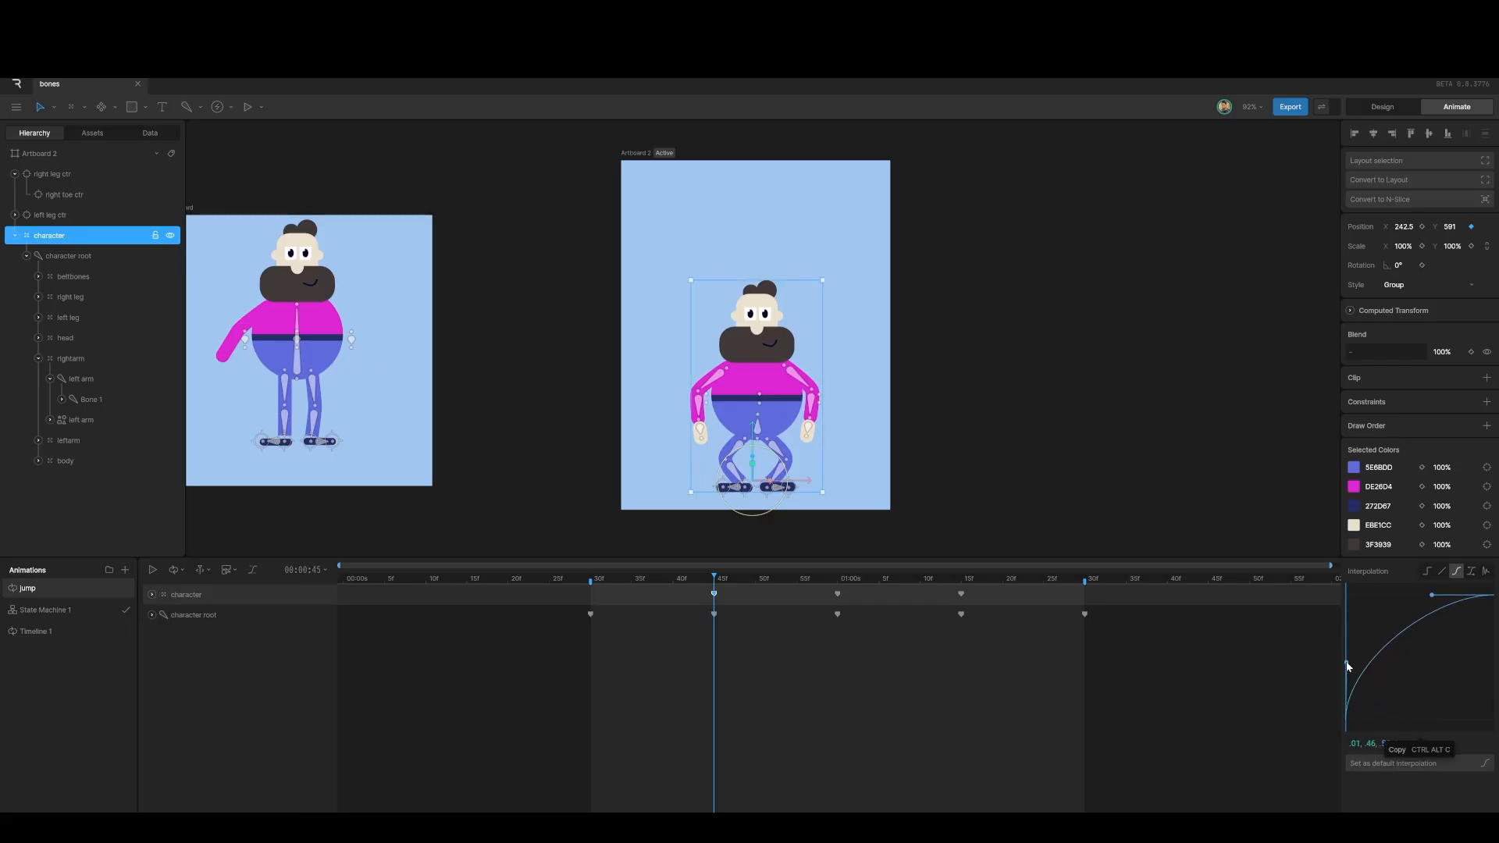
click(837, 594)
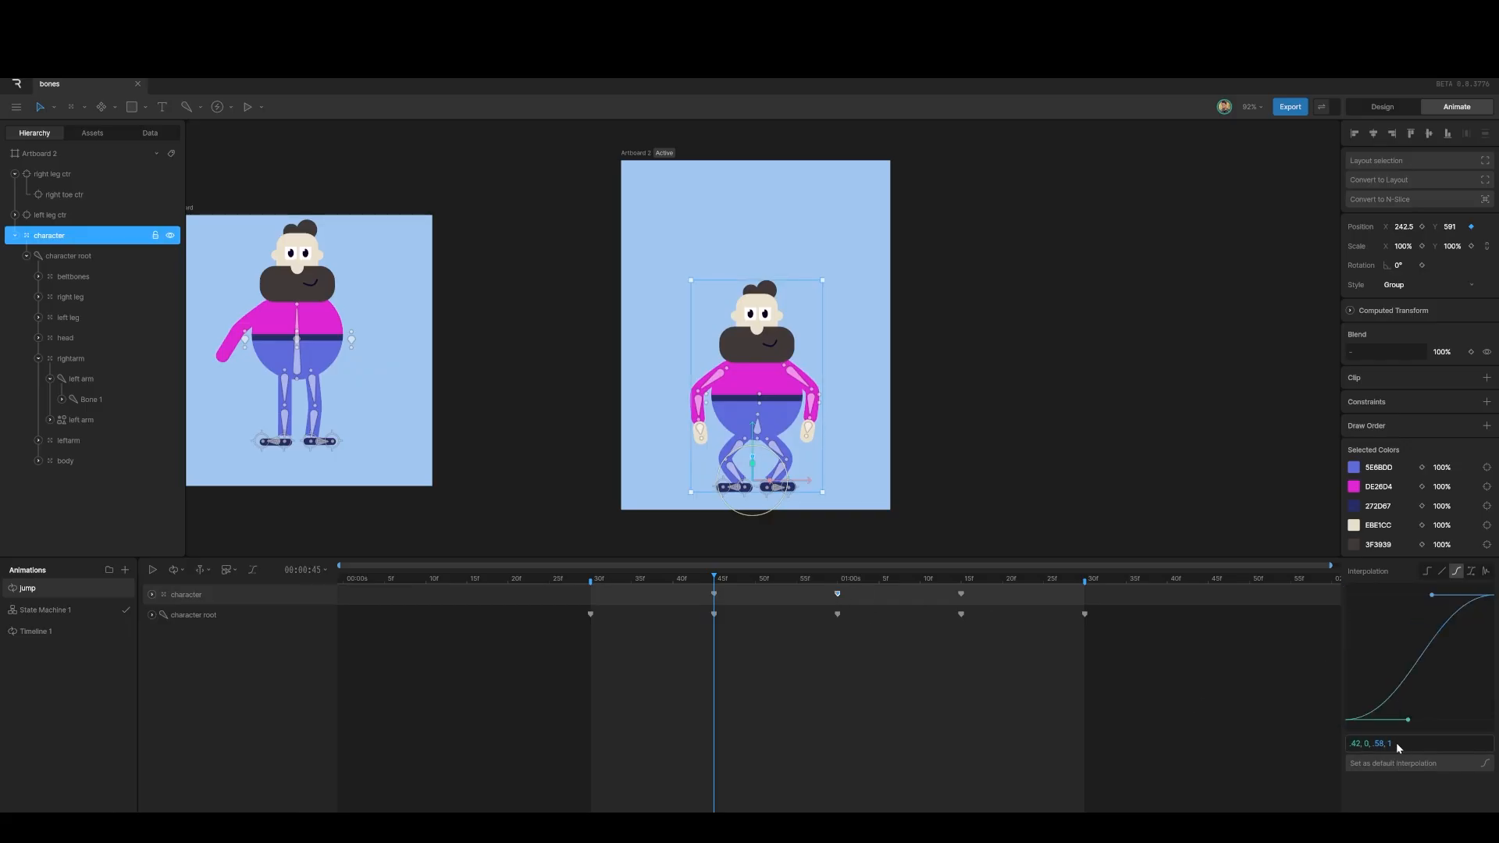
drag(1433, 597, 1494, 665)
Step: Play the jump to check the motion, then return to 30f
key(space)
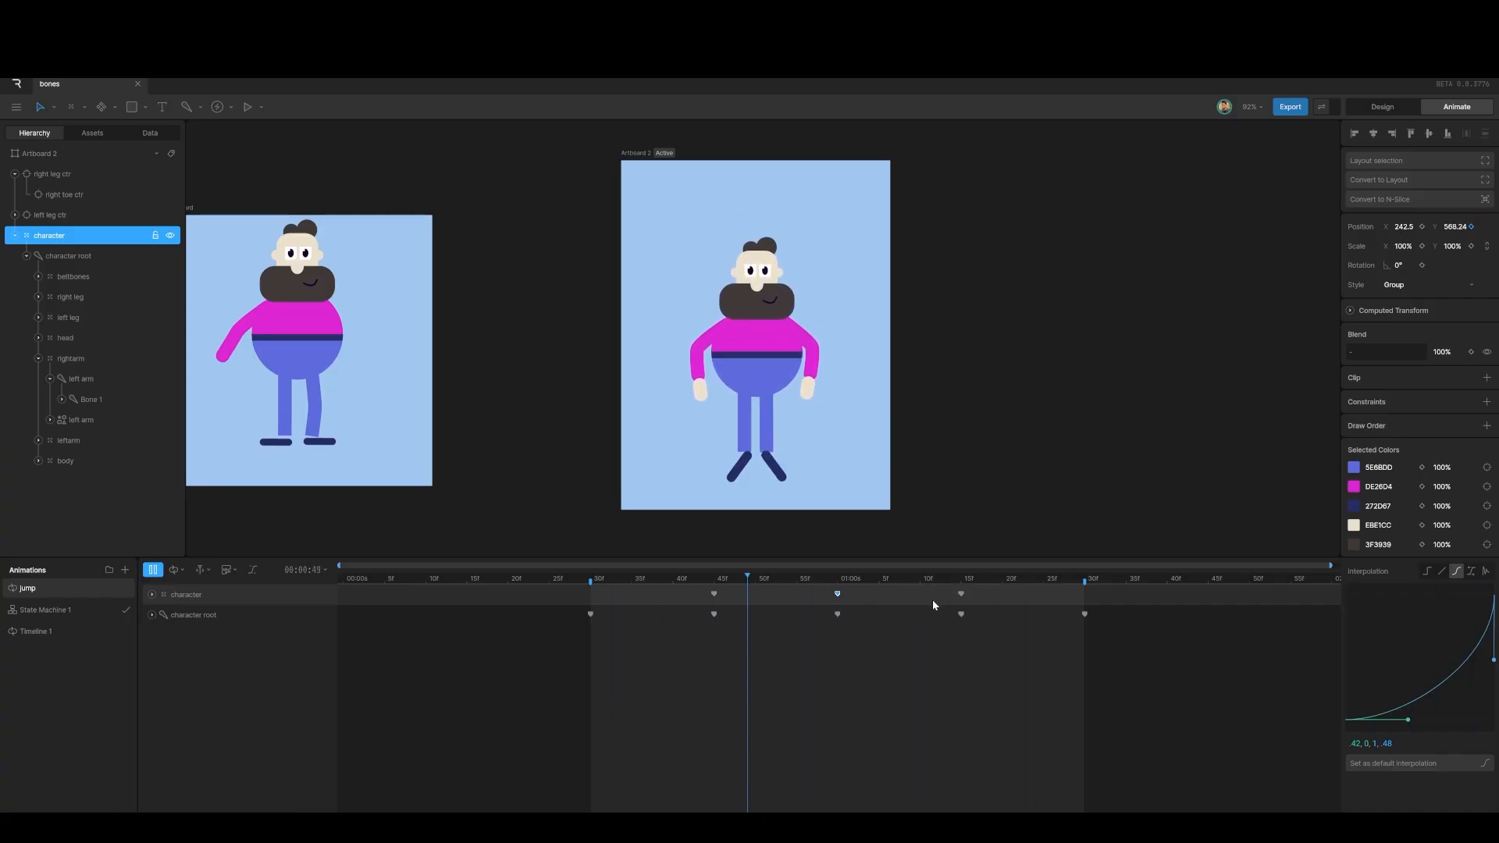
key(space)
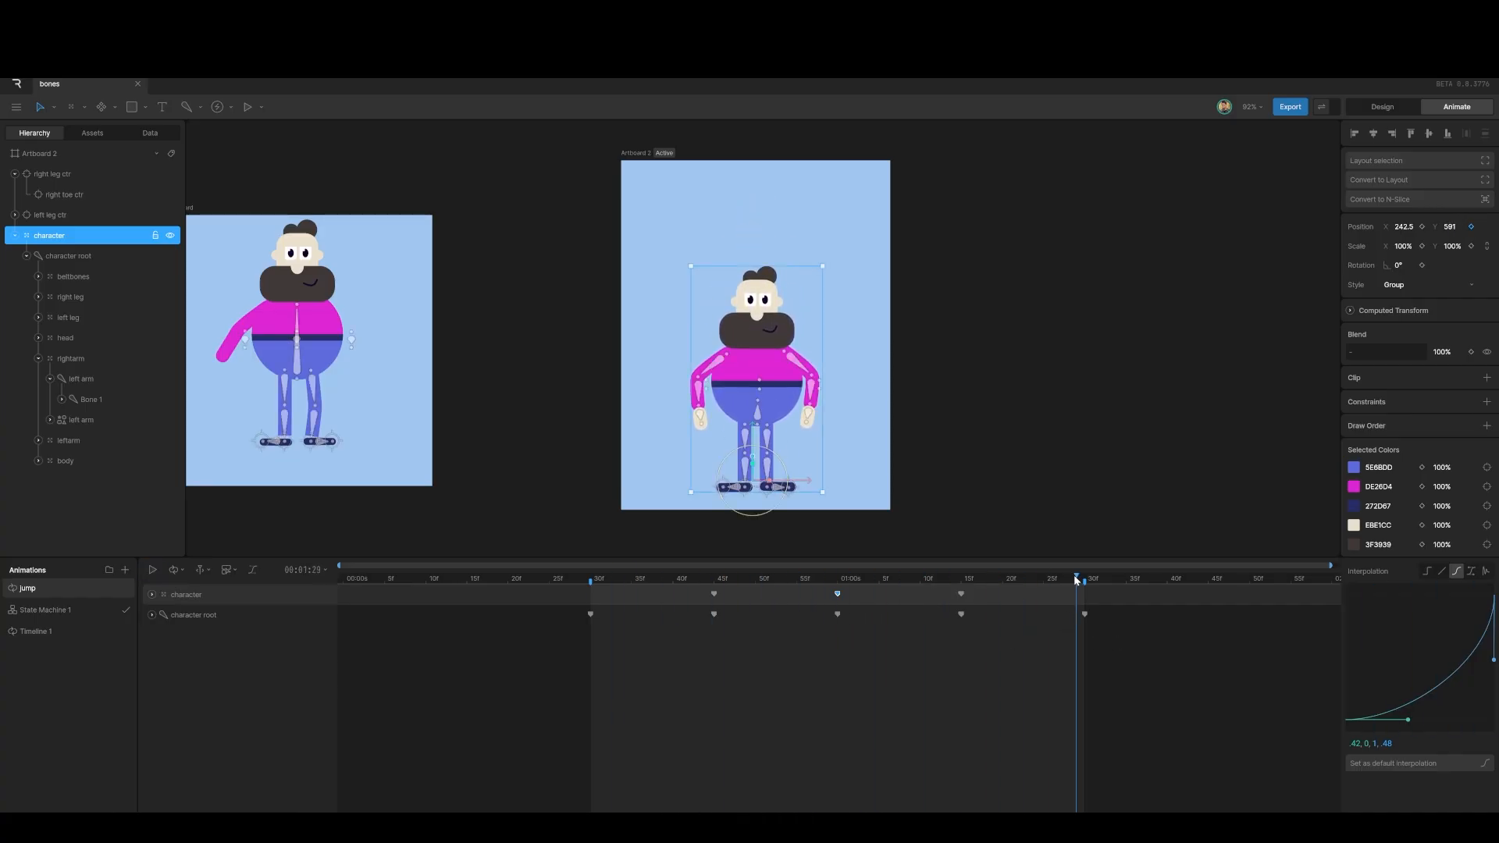
drag(1076, 579, 590, 587)
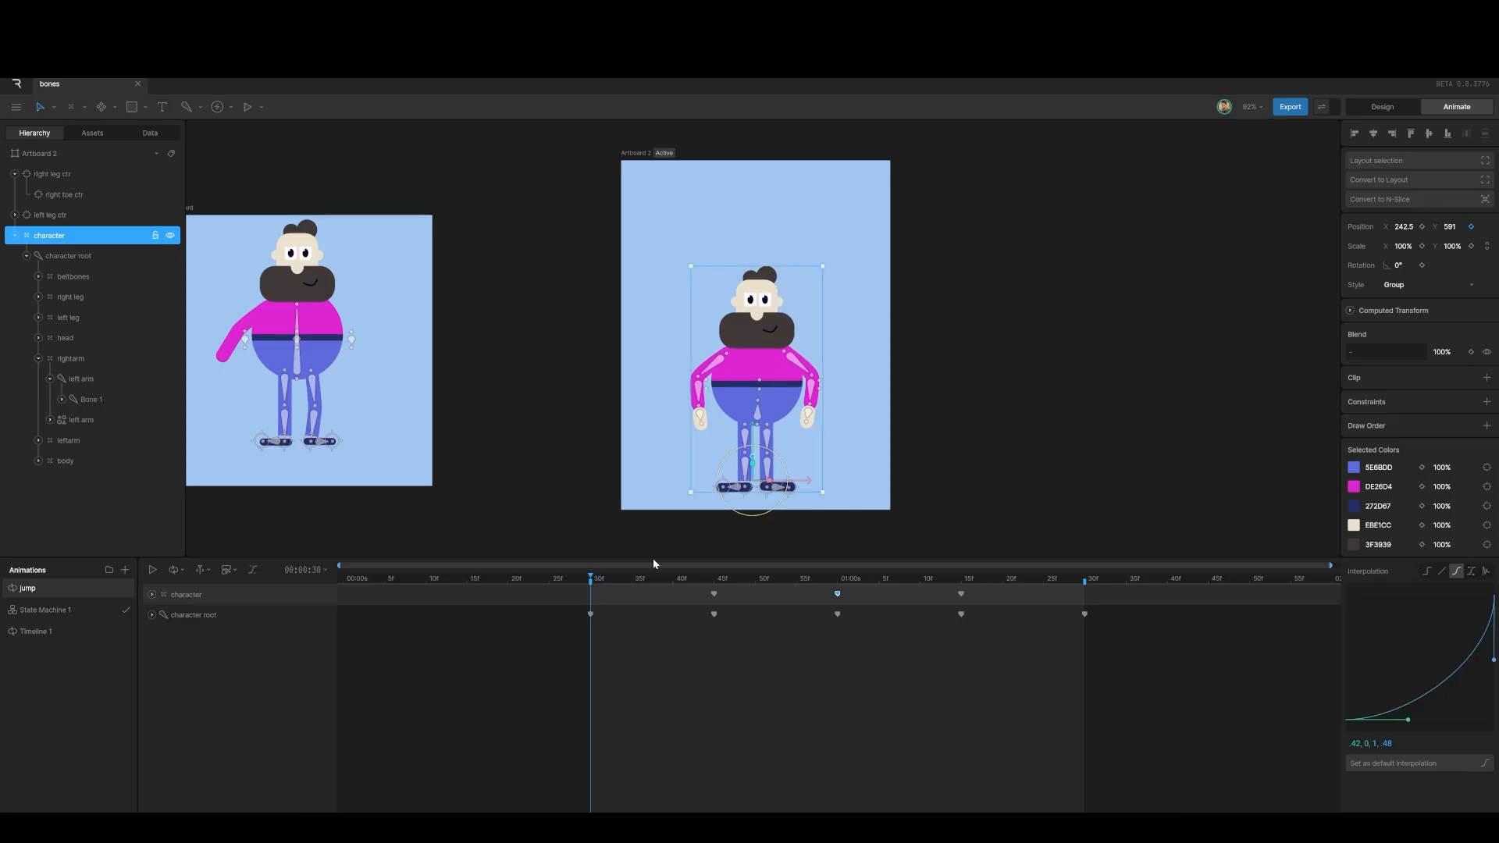
scroll(763, 392, up, 15)
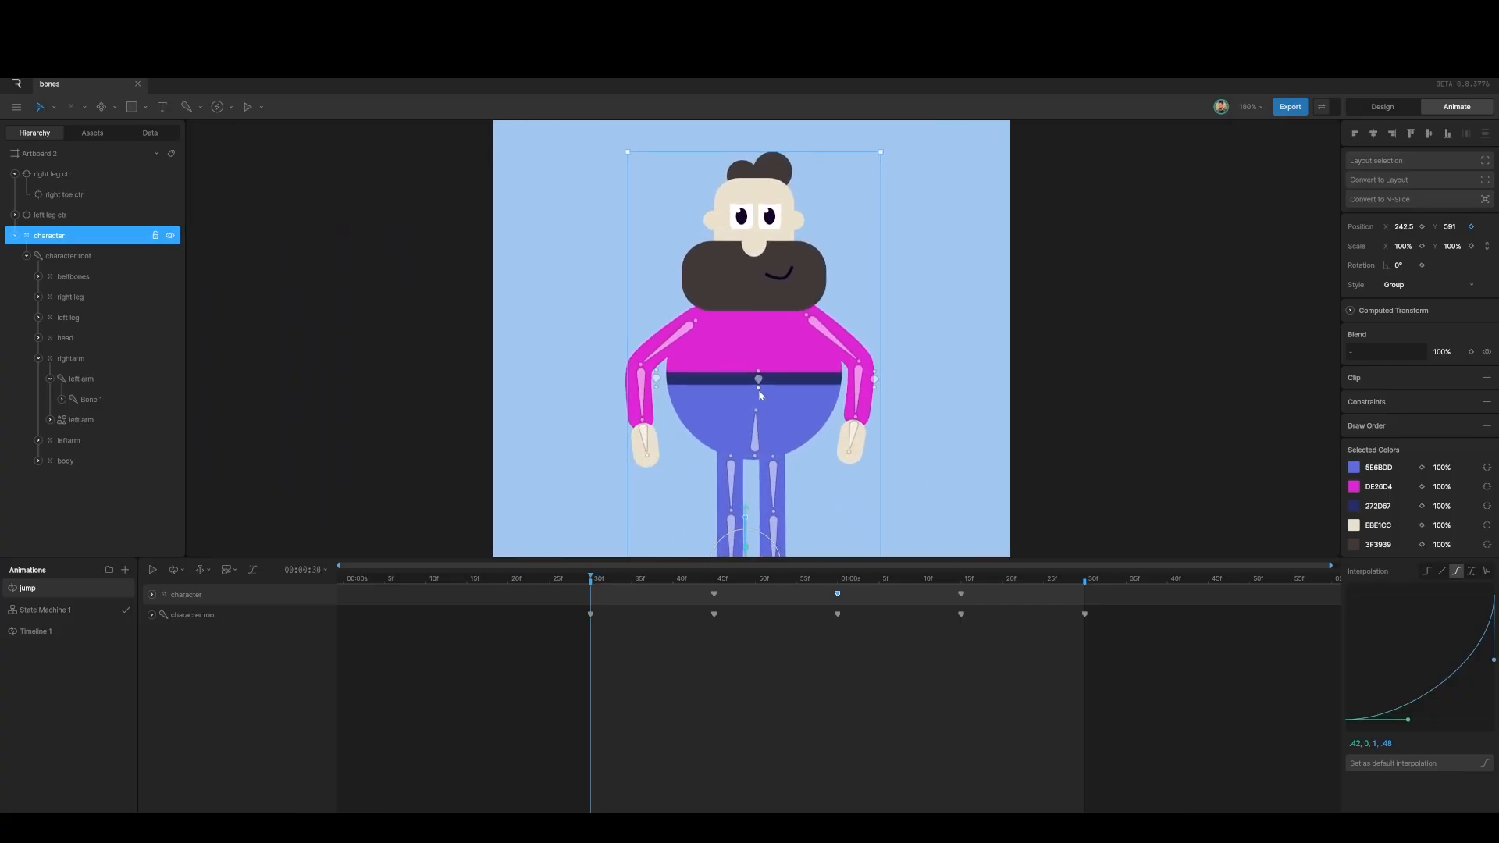
Step: Select the belly Root Bone, key its Y at 30f and set Y -4 at 45f
click(758, 376)
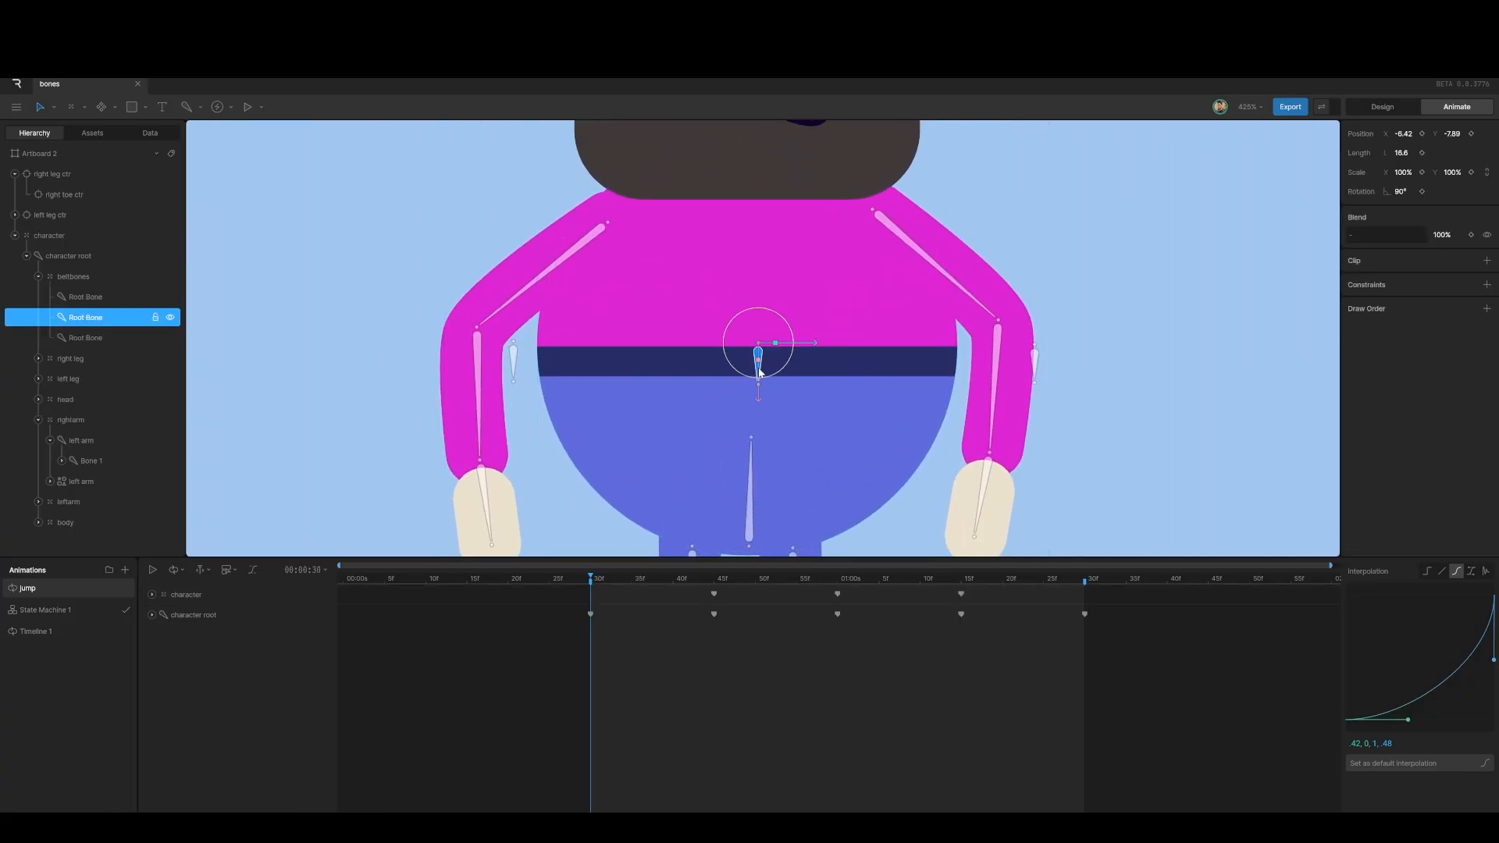
click(1472, 135)
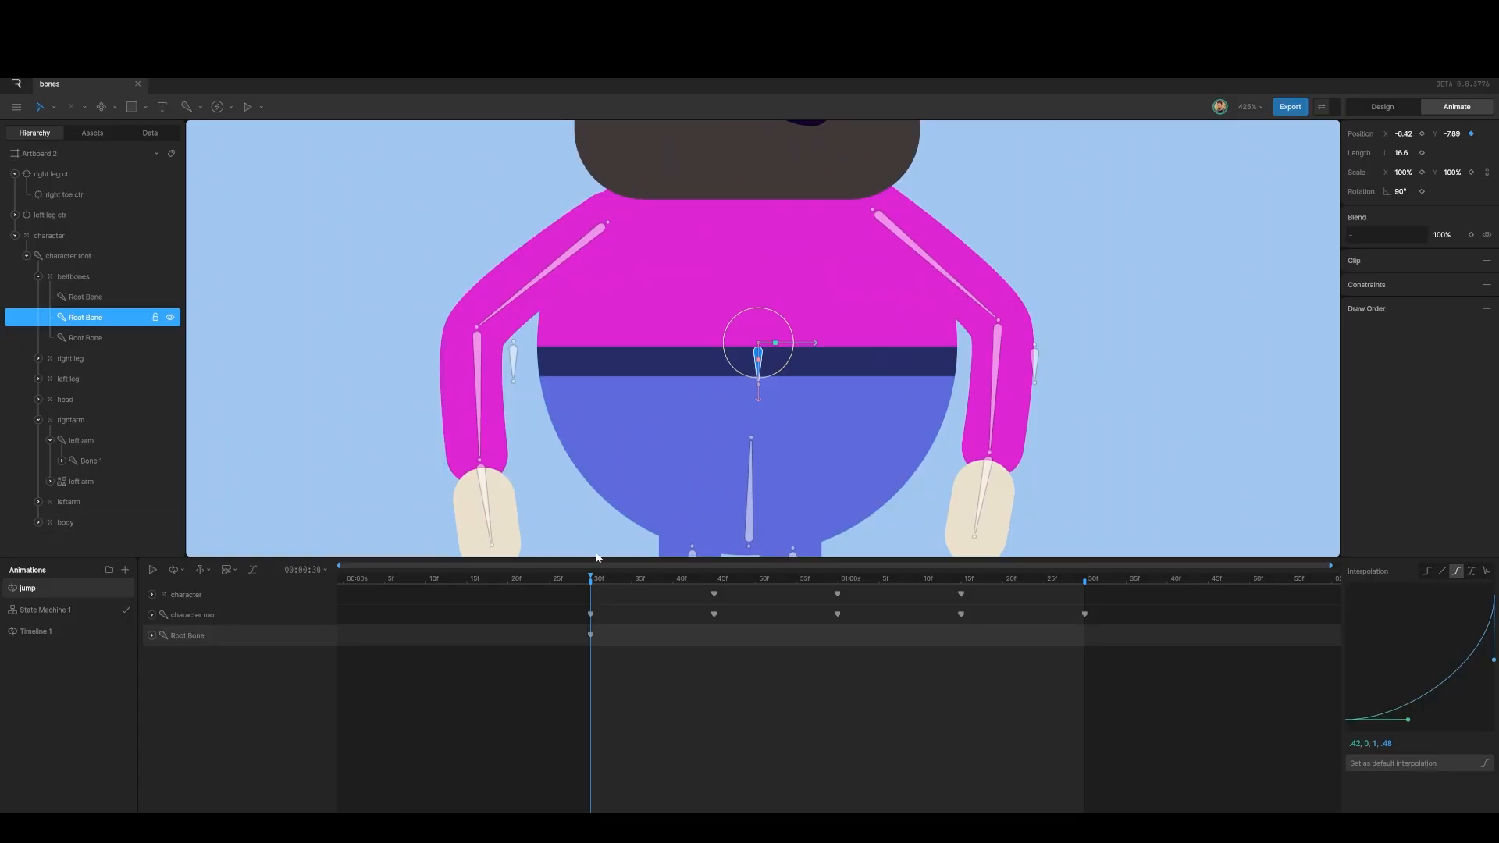
drag(592, 578, 714, 597)
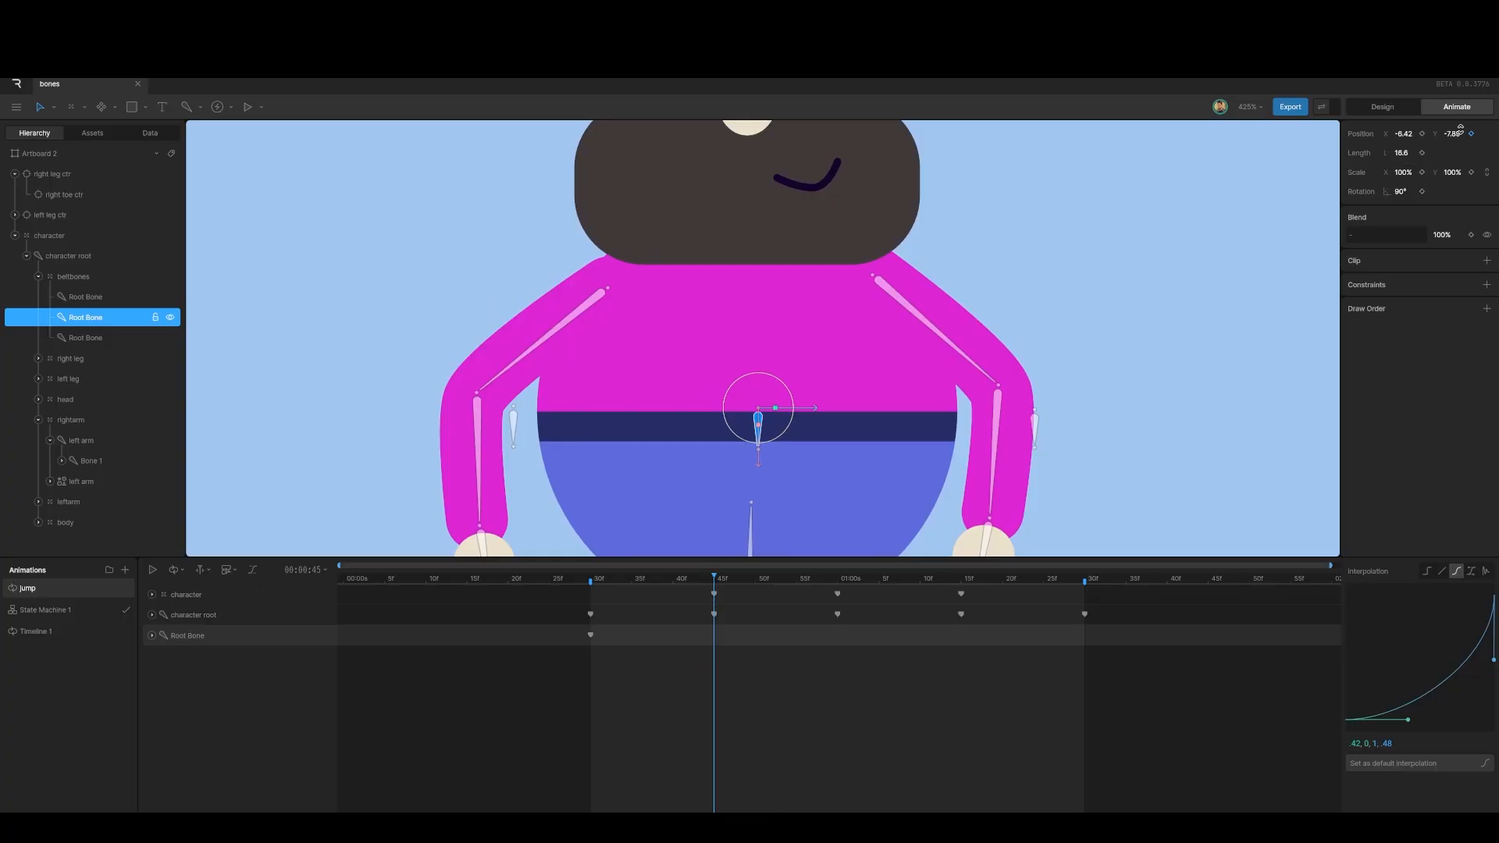
drag(1459, 131, 1466, 117)
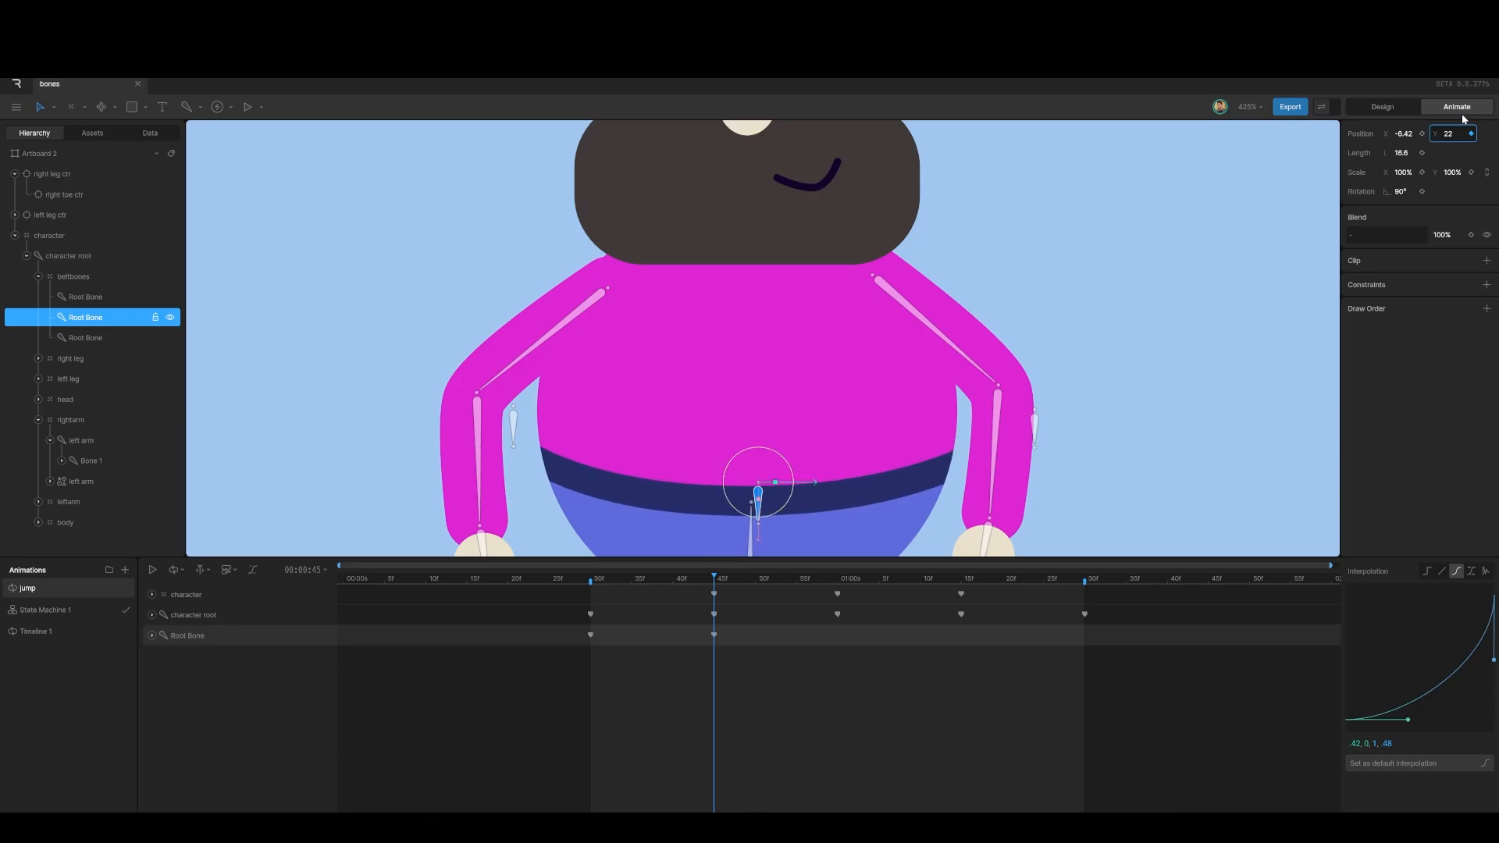
Step: Set the Root Bone to Y -33 at 1:00, then select its 45f key with the playhead at 1:15
drag(714, 576, 840, 582)
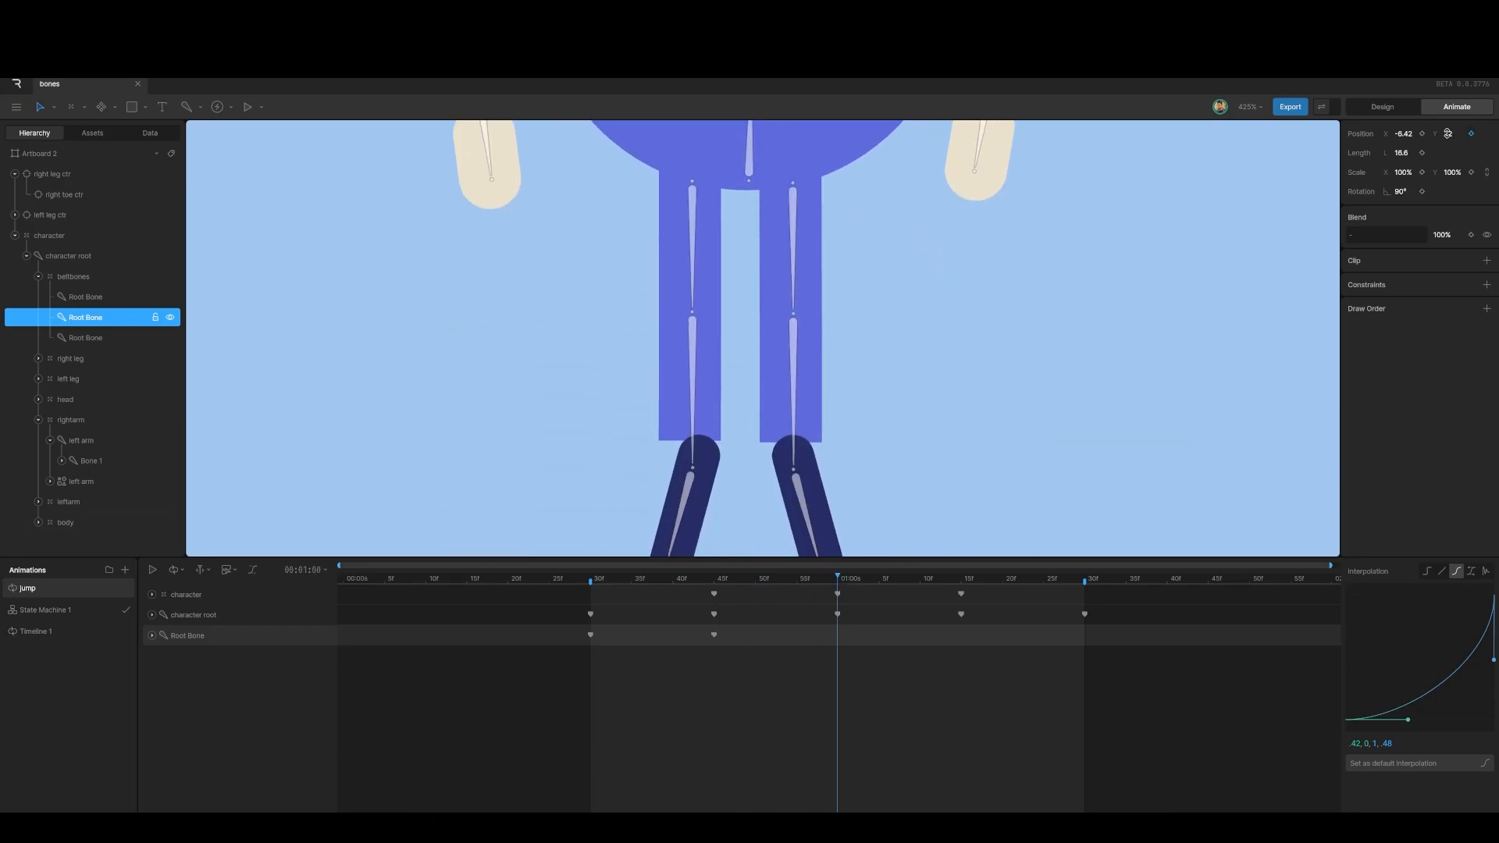
drag(1449, 134, 1450, 156)
scroll(872, 361, down, 5)
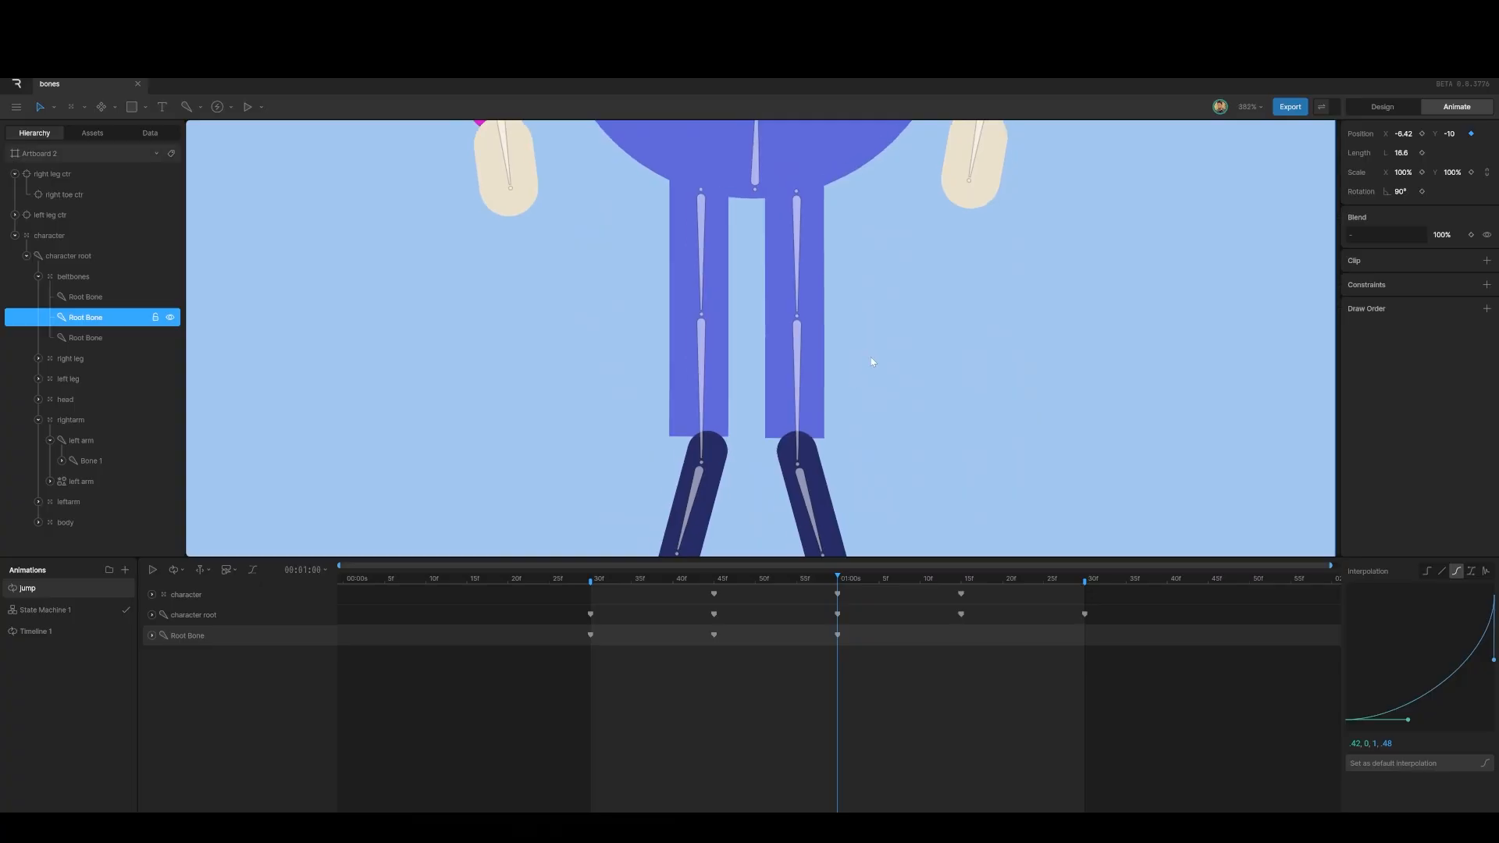
scroll(872, 360, down, 1)
scroll(872, 361, up, 3)
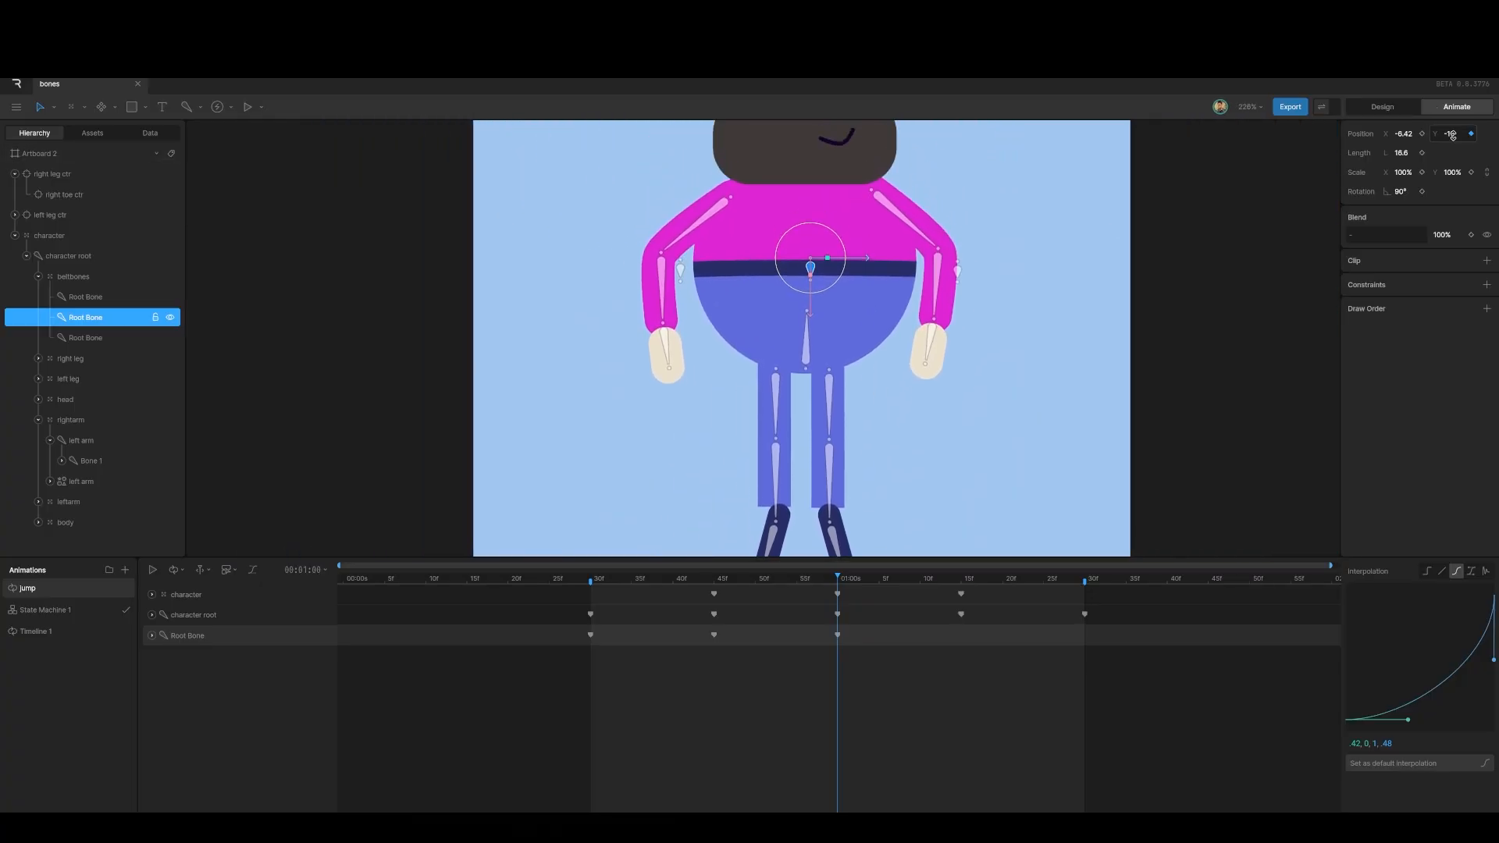
drag(1453, 134, 1454, 146)
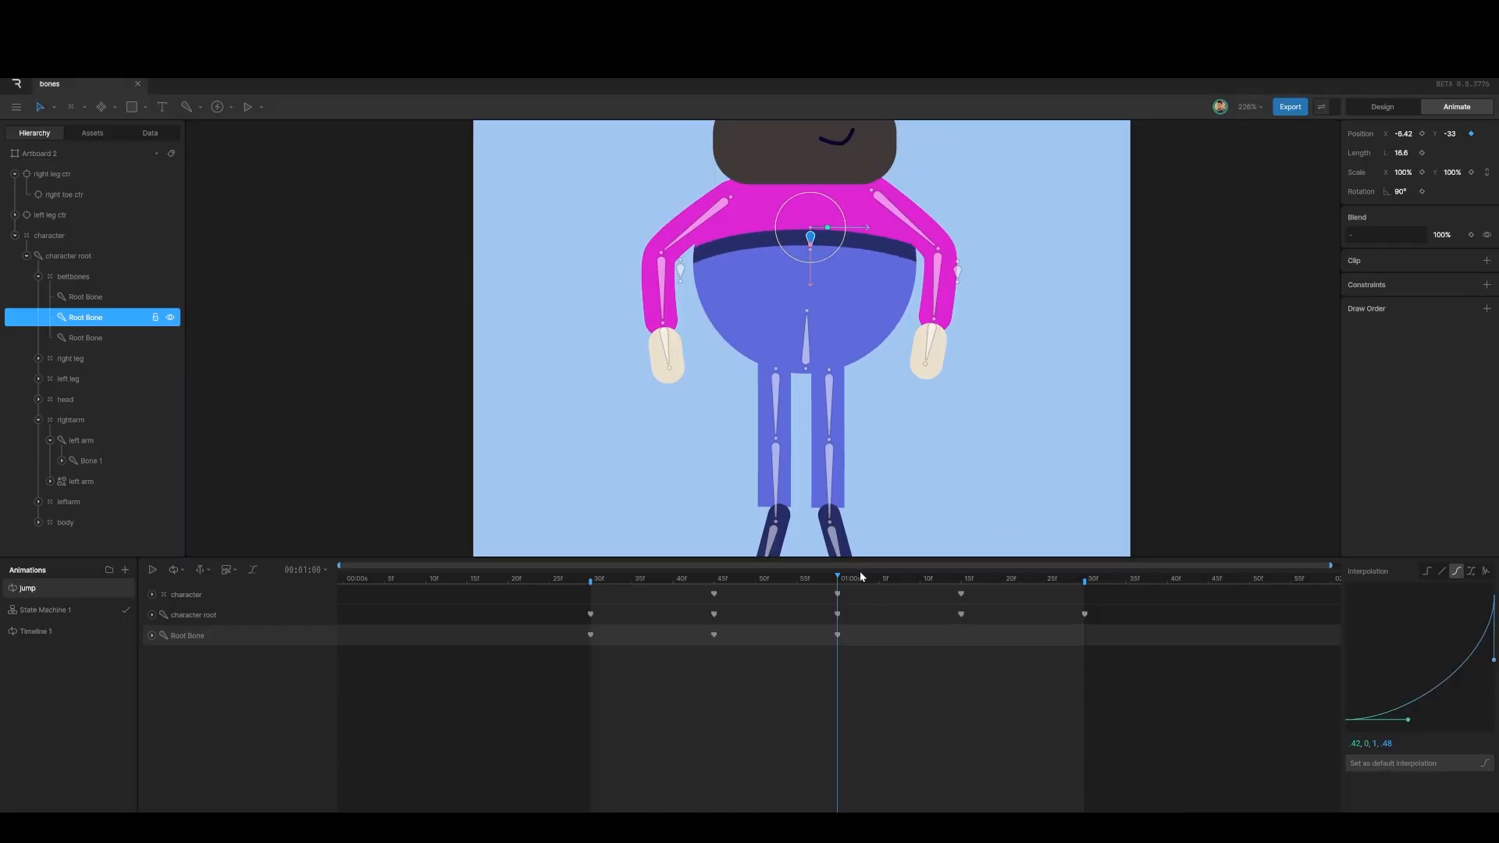
drag(836, 576, 962, 605)
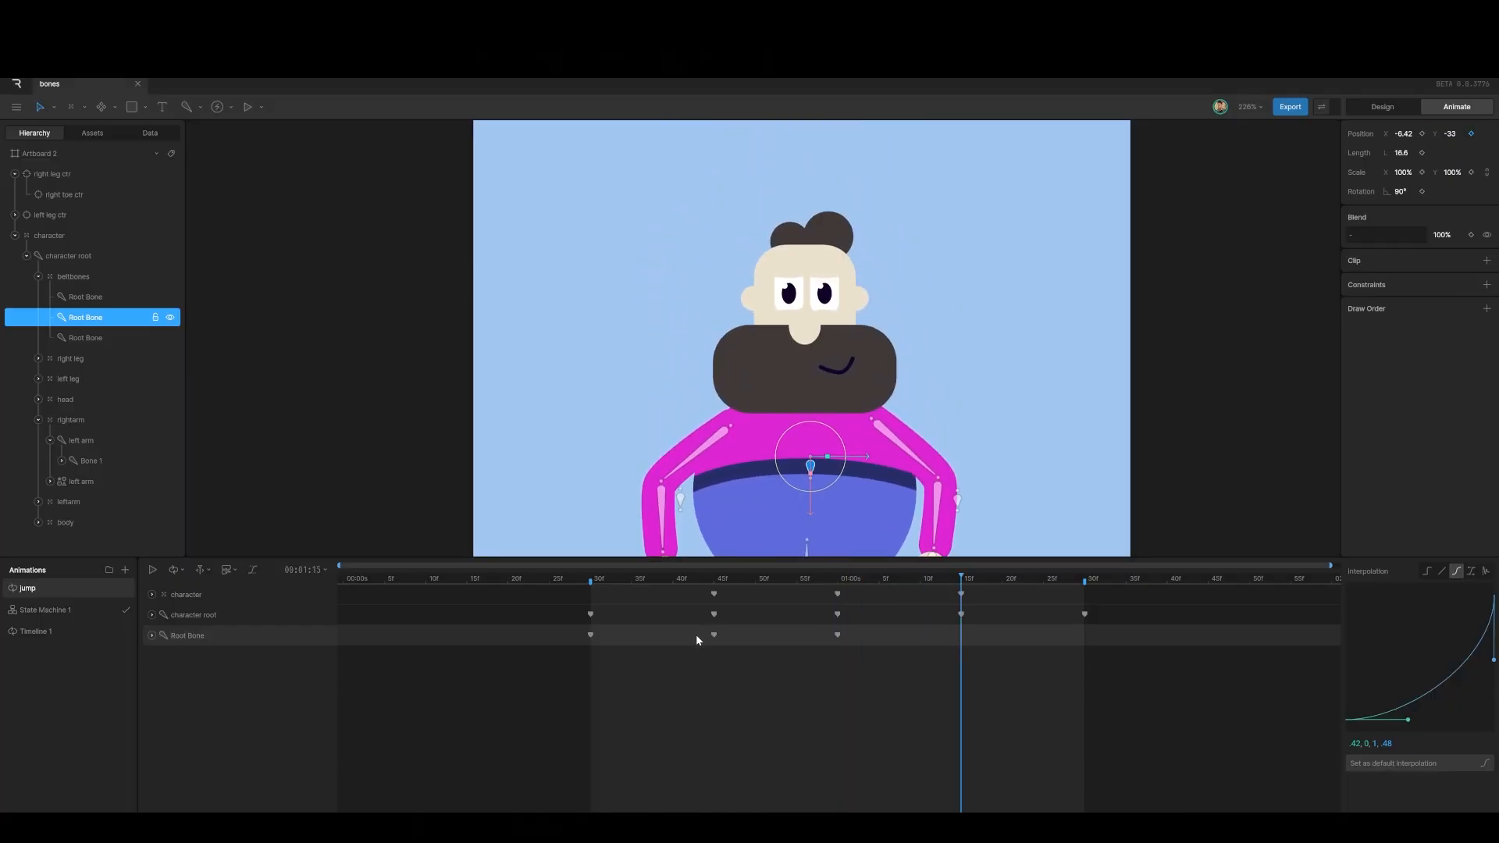
drag(735, 650, 732, 629)
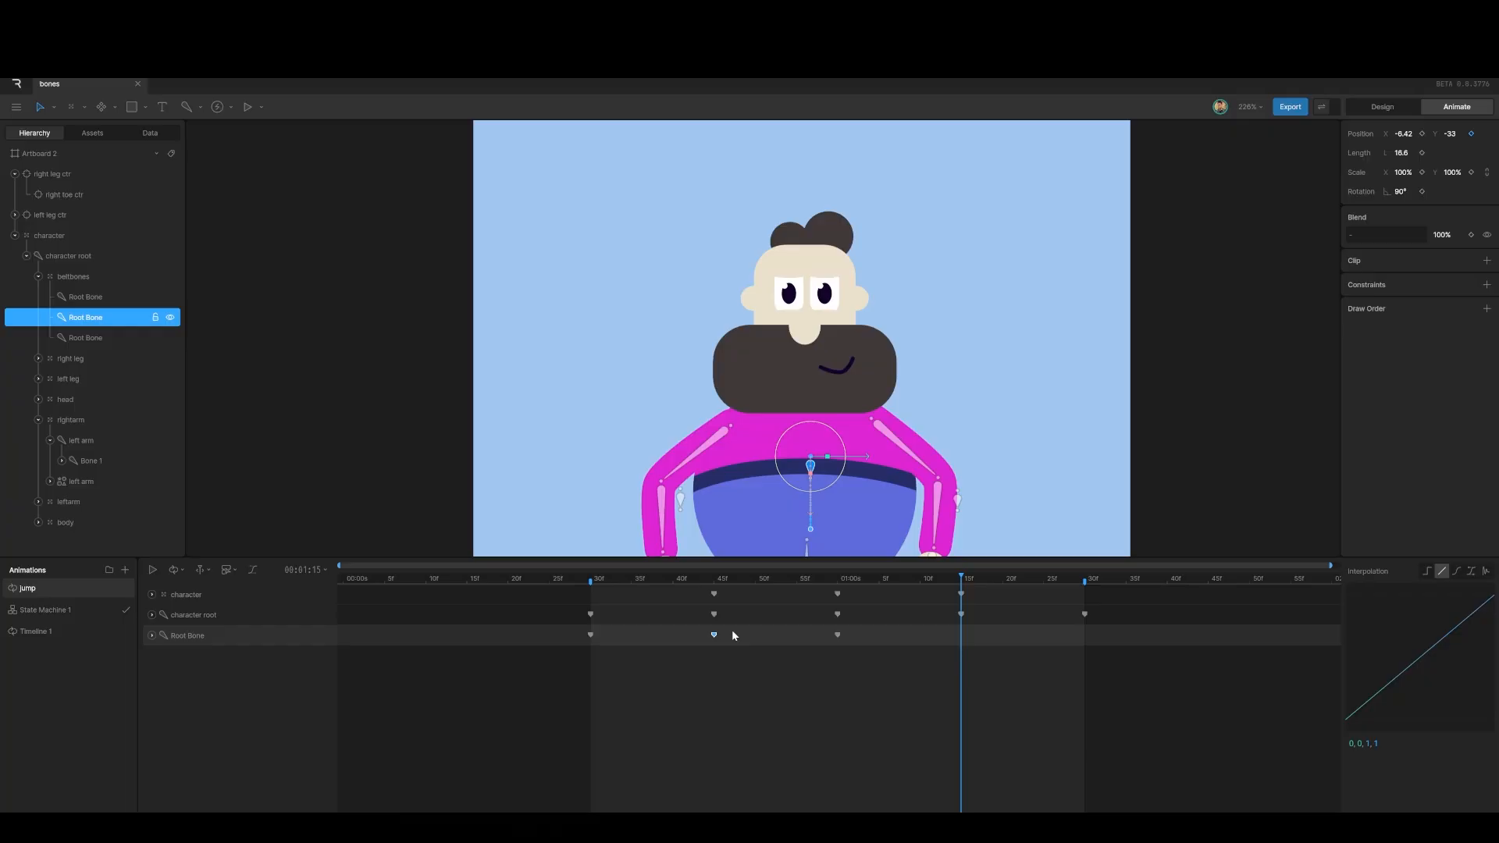
Step: Paste the Root Bone's crouch key at 1:15 and its start pose at 1:30
key(ctrl+c)
key(ctrl+v)
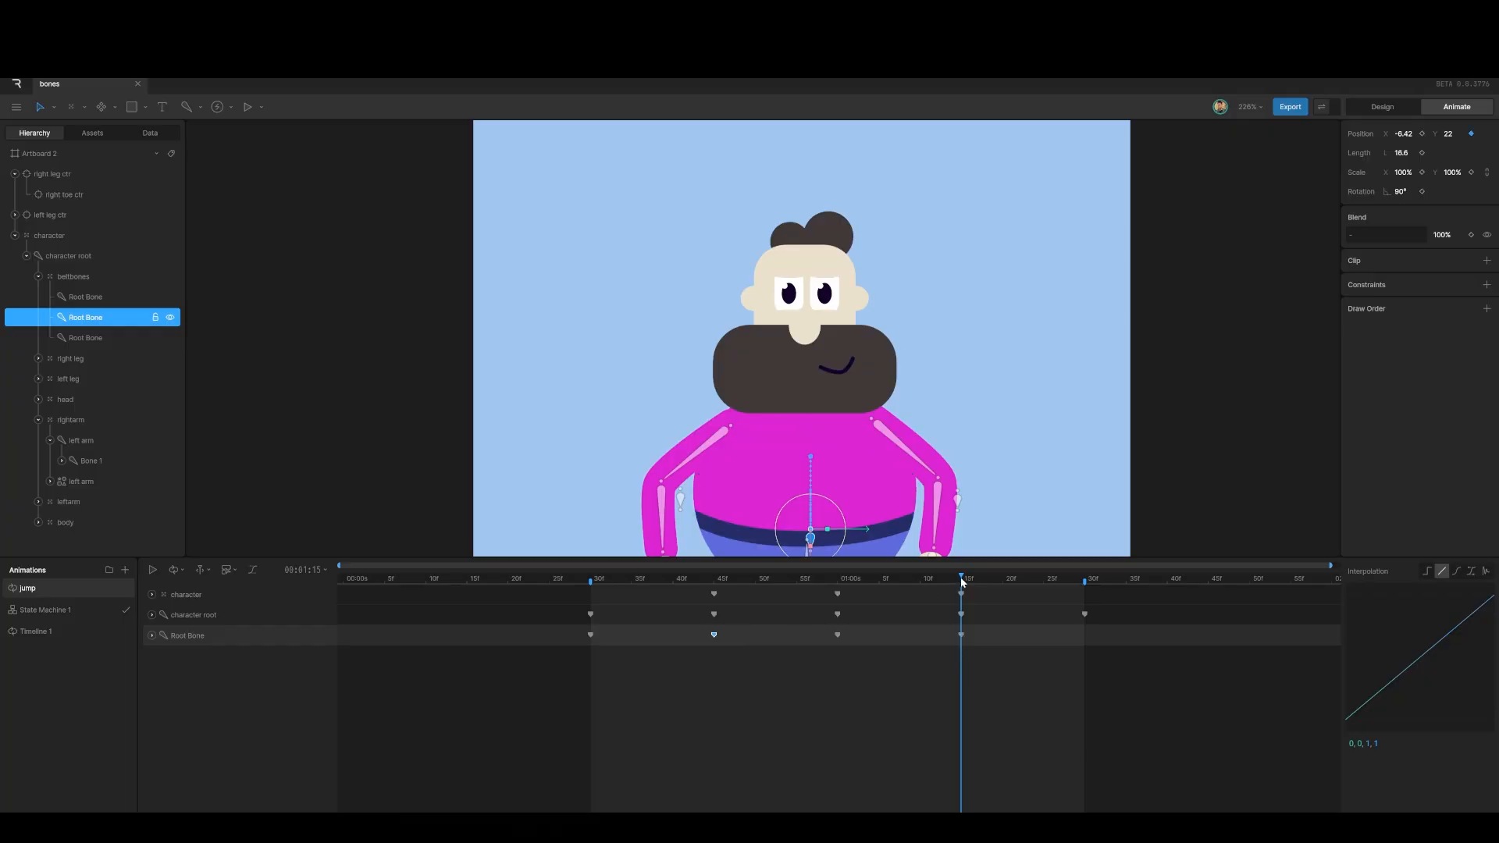
drag(963, 581, 1083, 594)
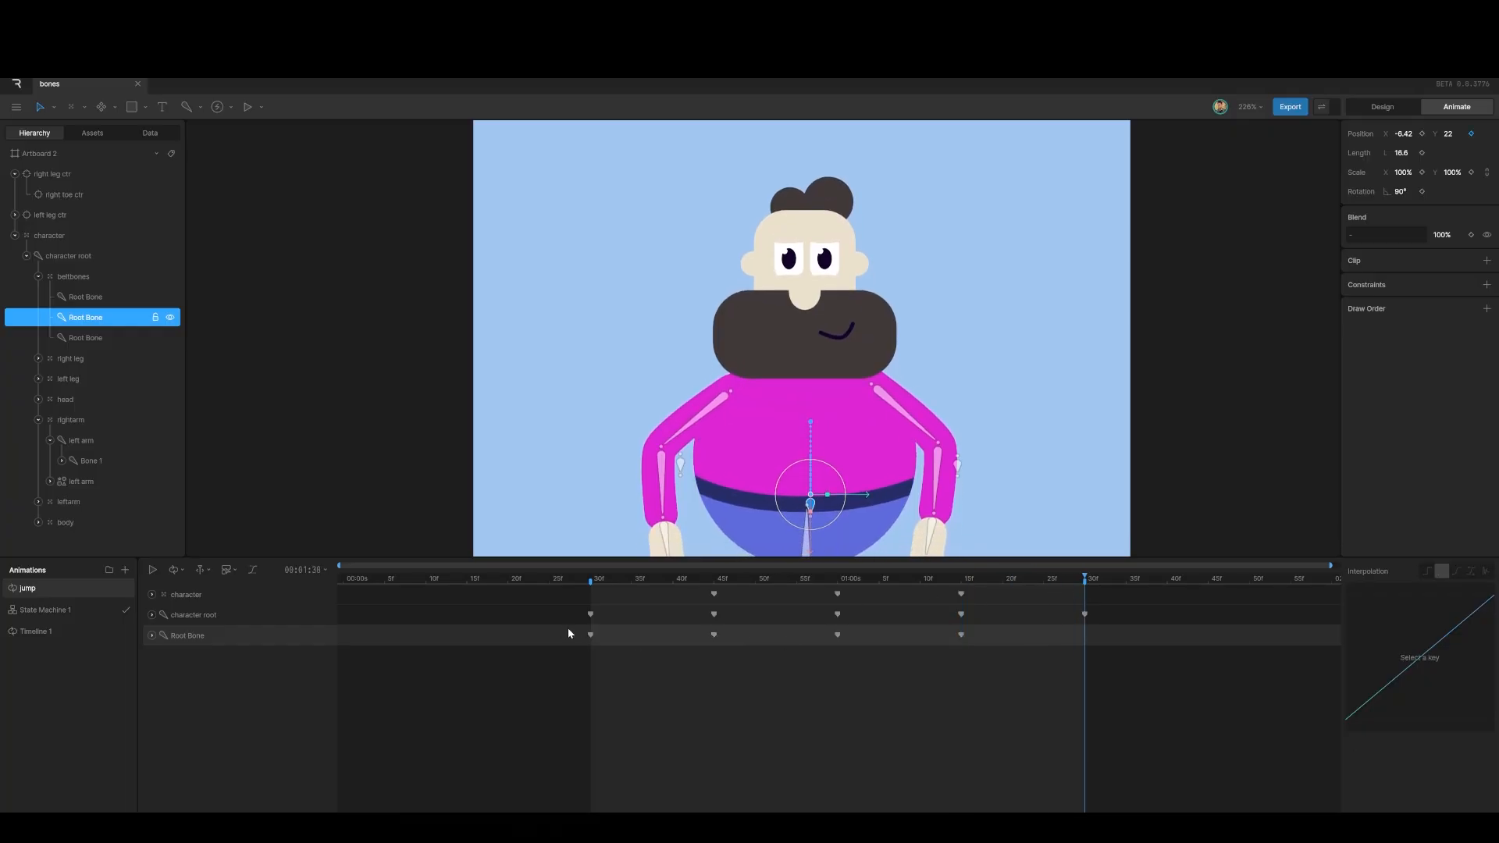
key(ctrl+v)
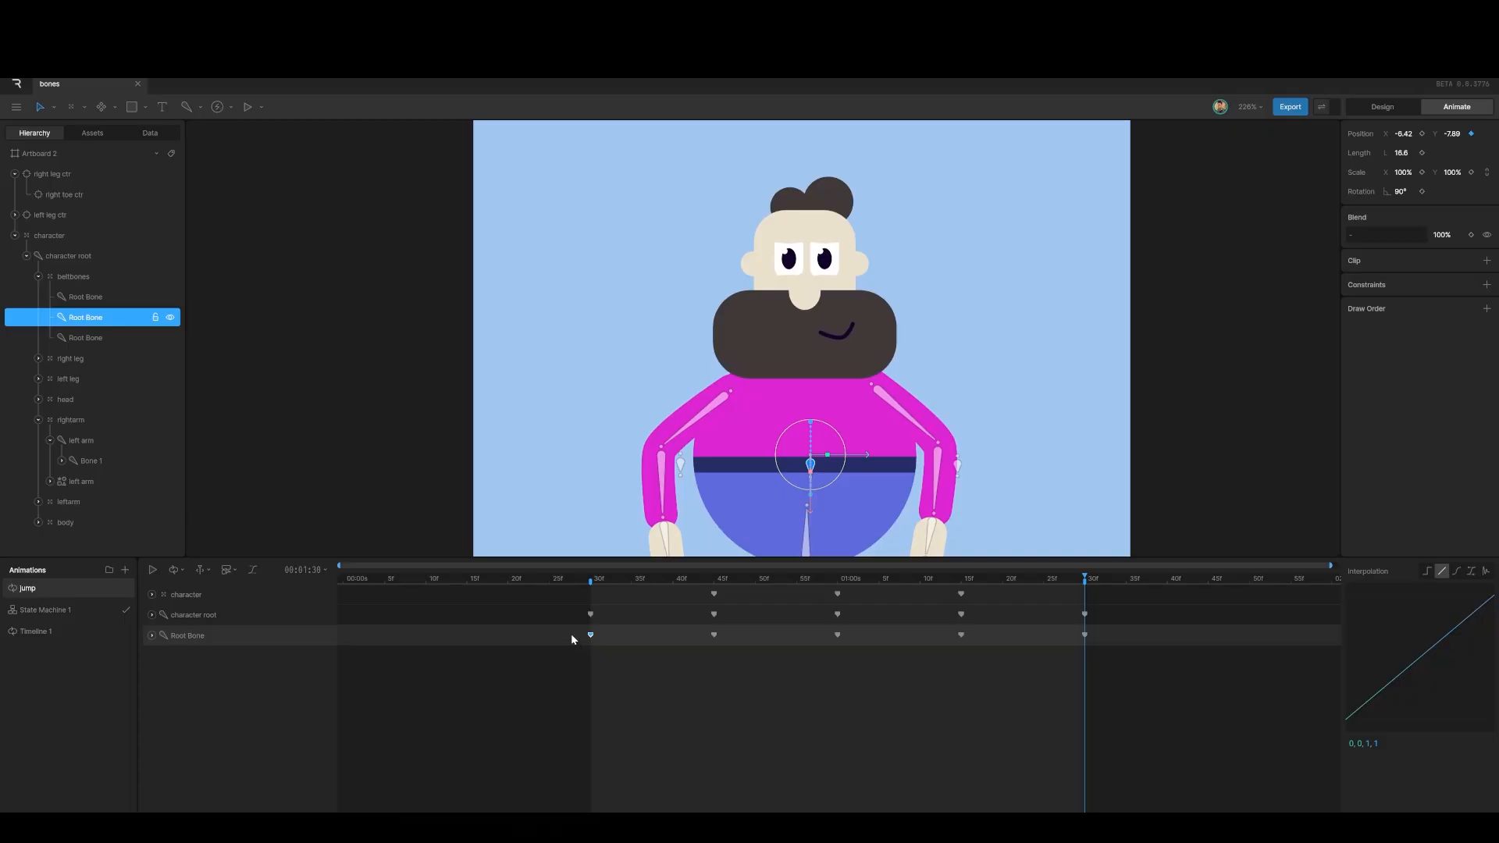
Step: Select all five Root Bone keys and give them cubic ease-in-out
drag(571, 634, 1139, 659)
click(1457, 571)
scroll(780, 403, down, 5)
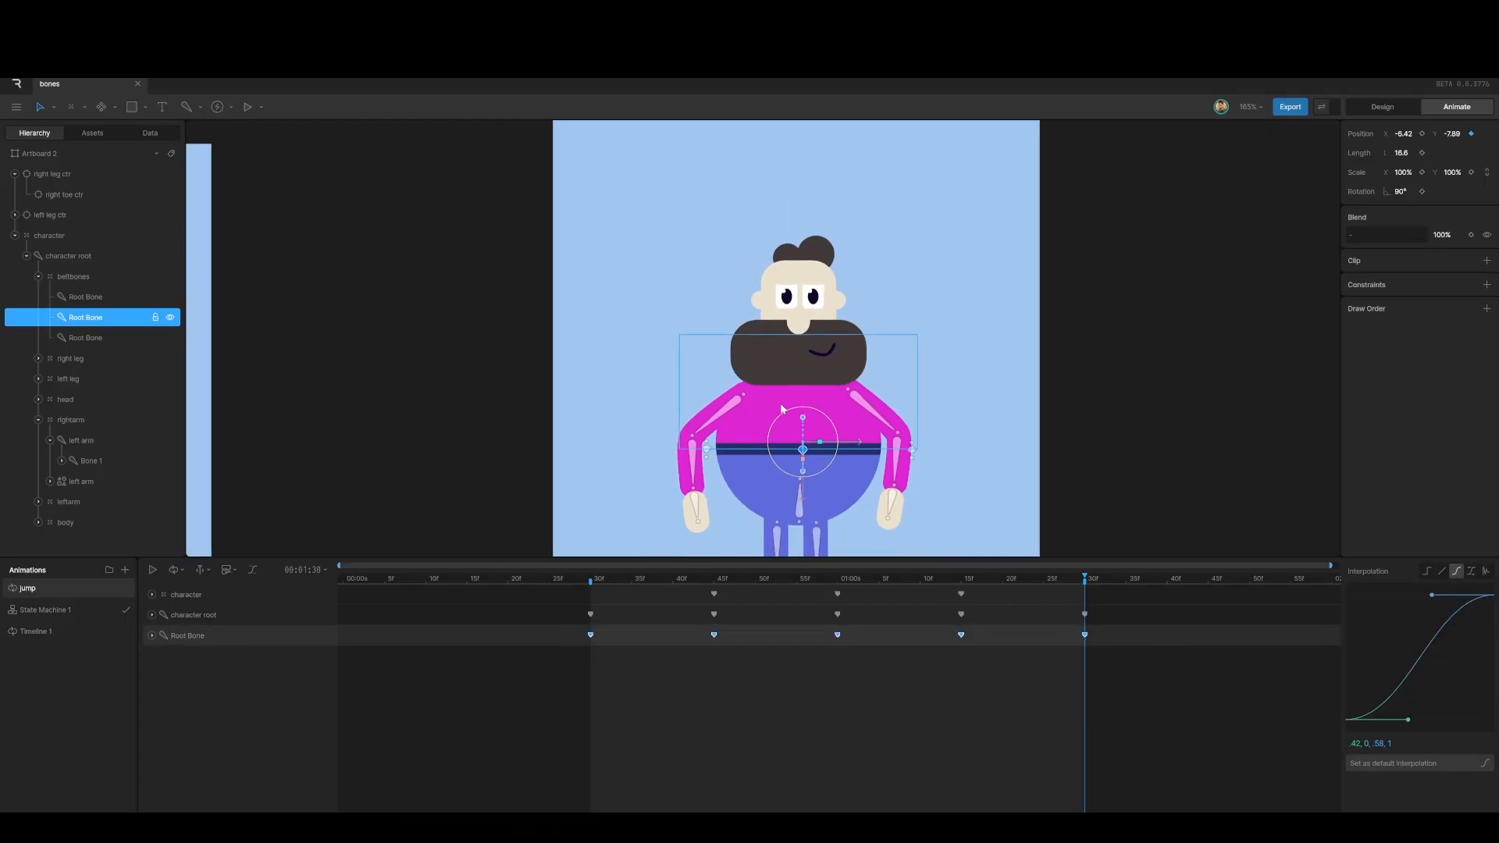
Step: Preview the eased jump loop, then return to 30f and select the head group
key(space)
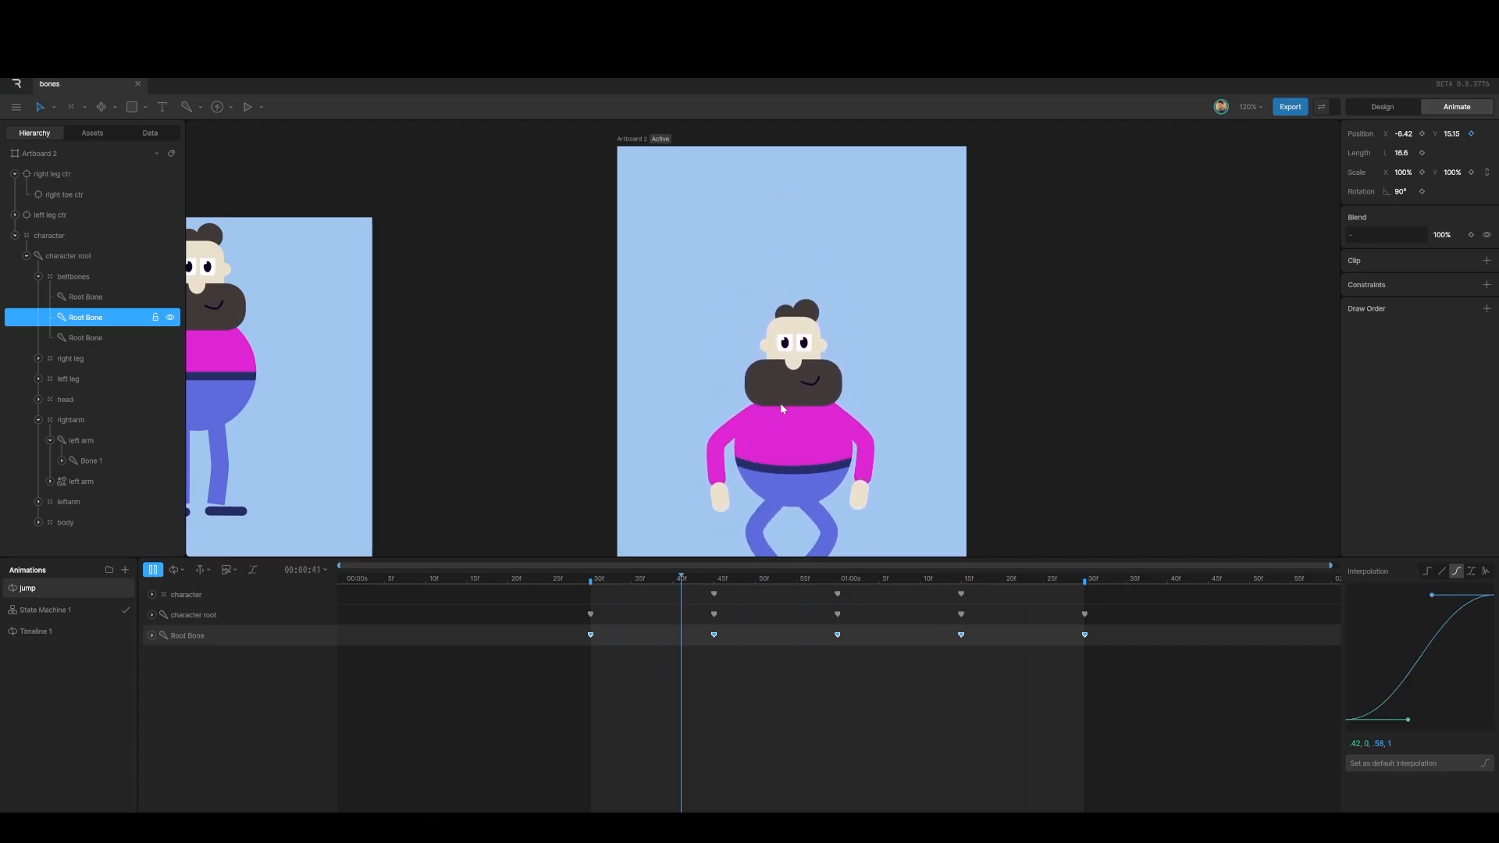
key(space)
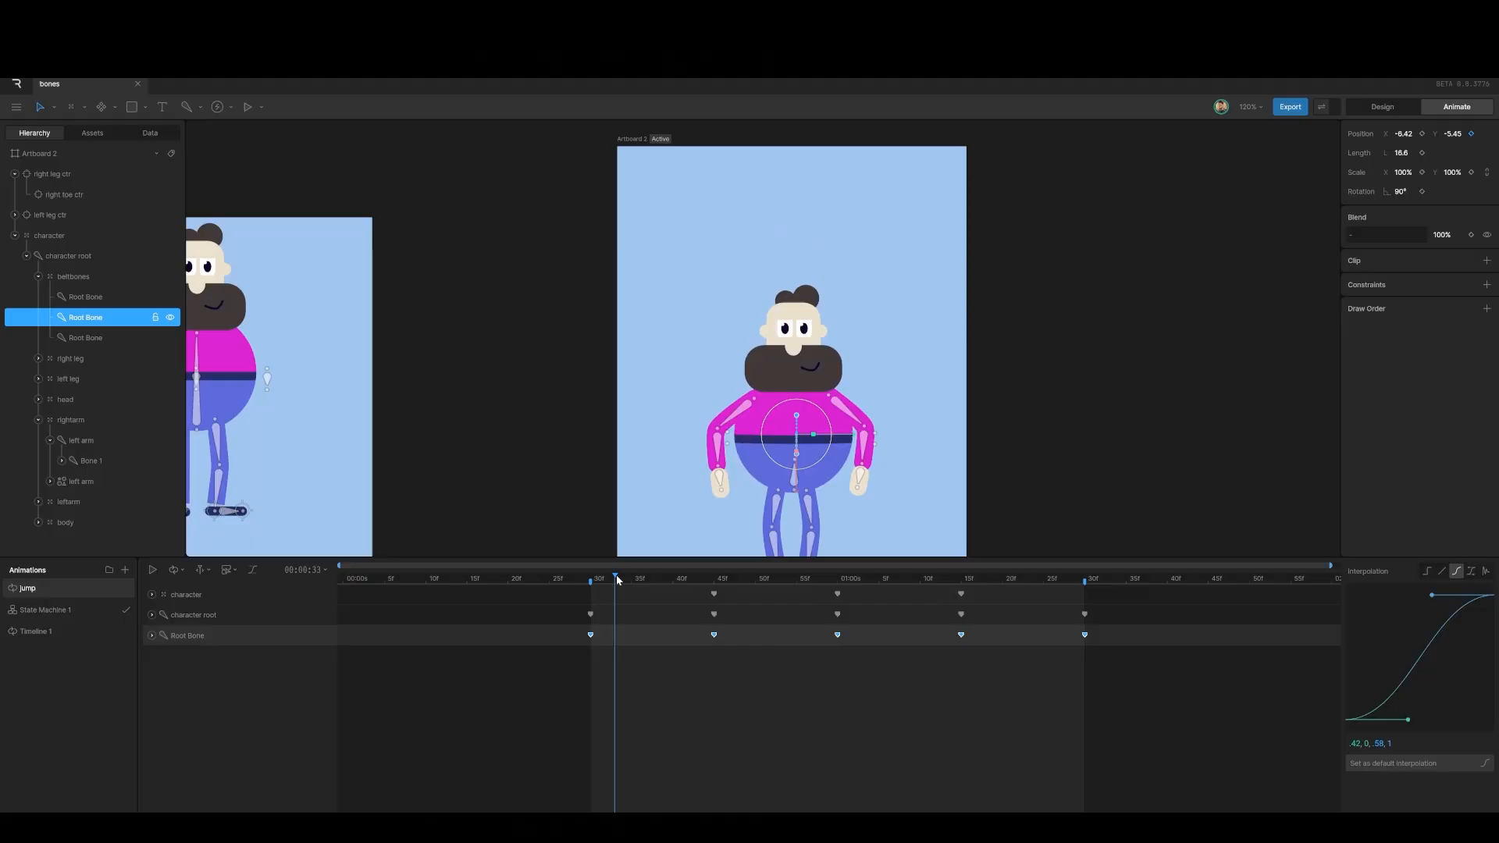
drag(617, 580, 589, 587)
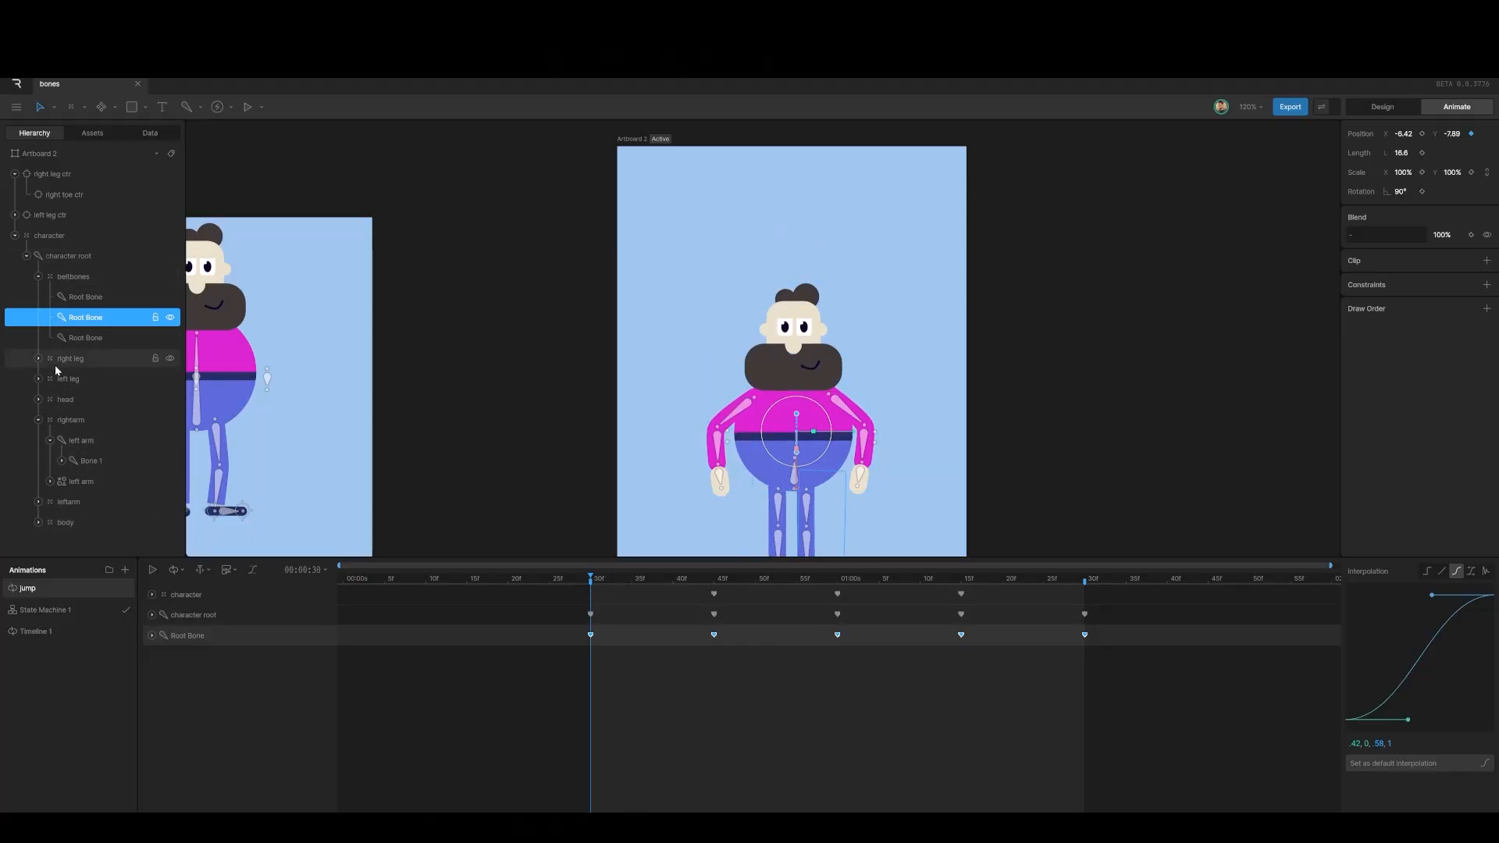
click(59, 399)
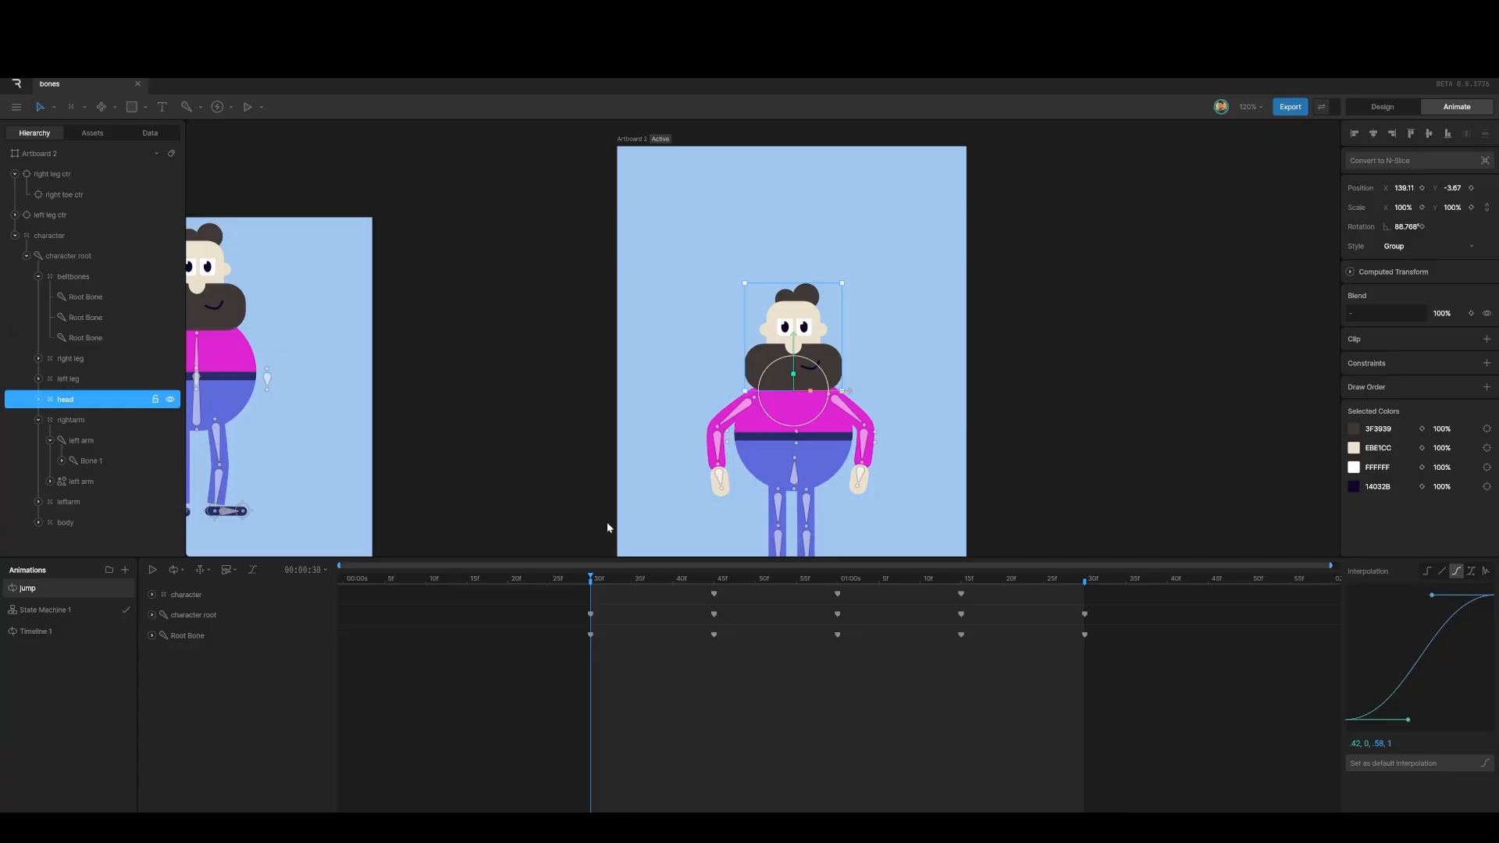
Step: Try keying the head's position at 30f and 45f, then undo and delete that 30f key
click(1472, 189)
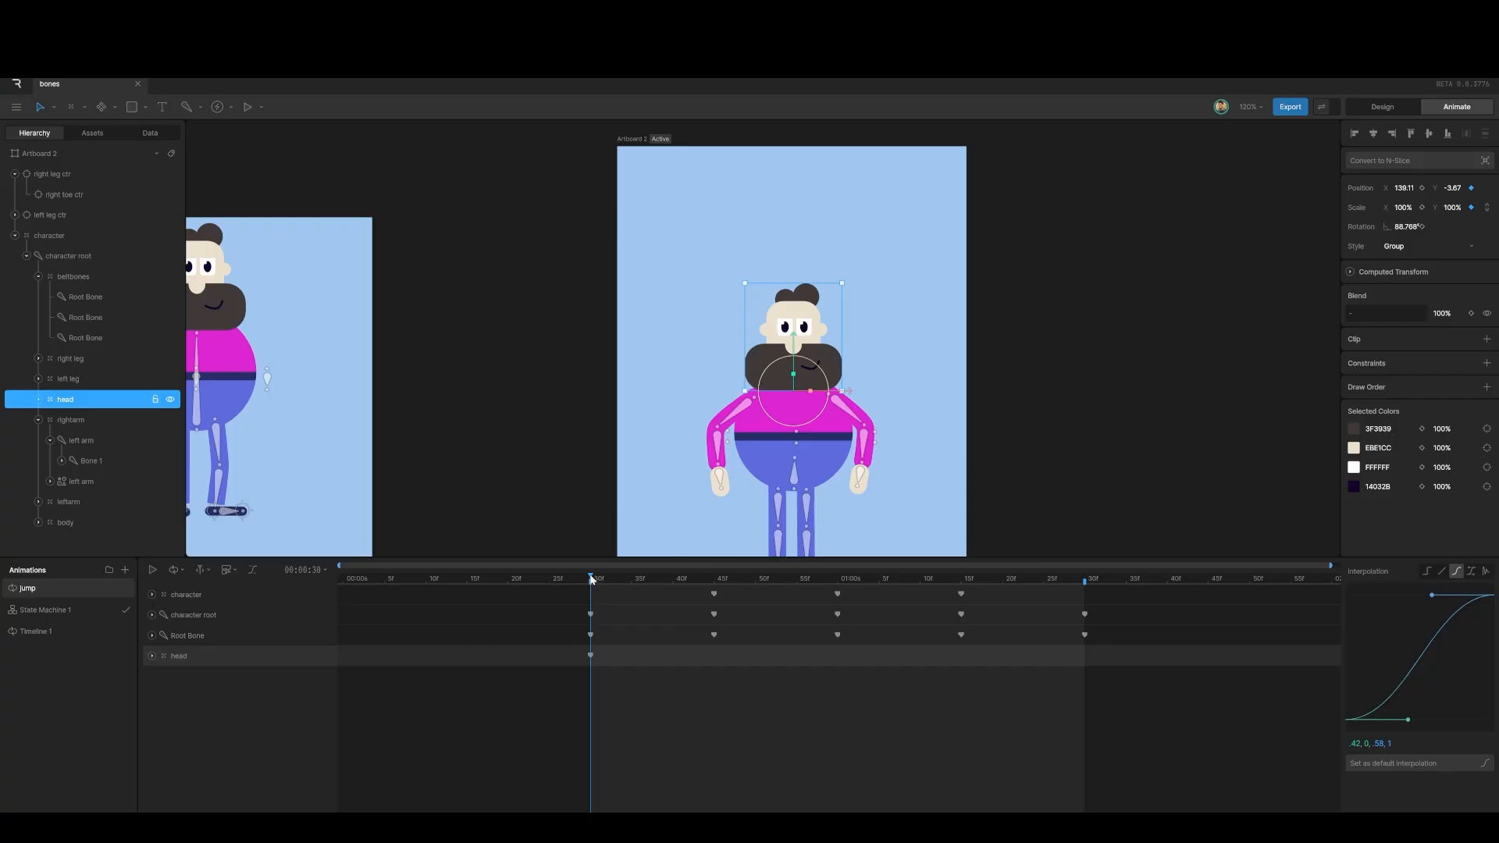
drag(591, 579, 717, 600)
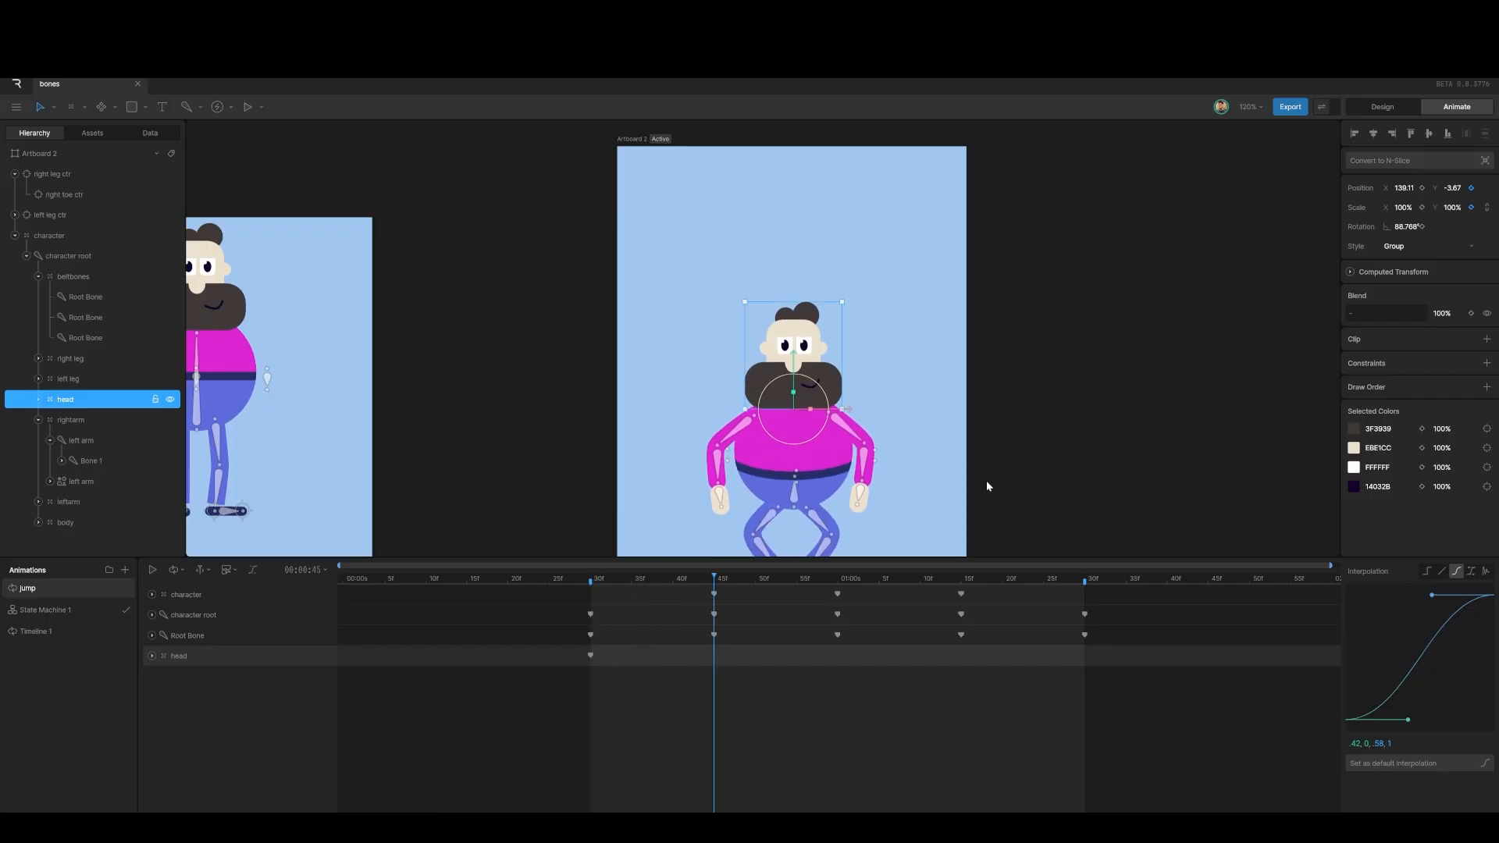
drag(1453, 190, 1452, 185)
key(ctrl+z)
click(591, 606)
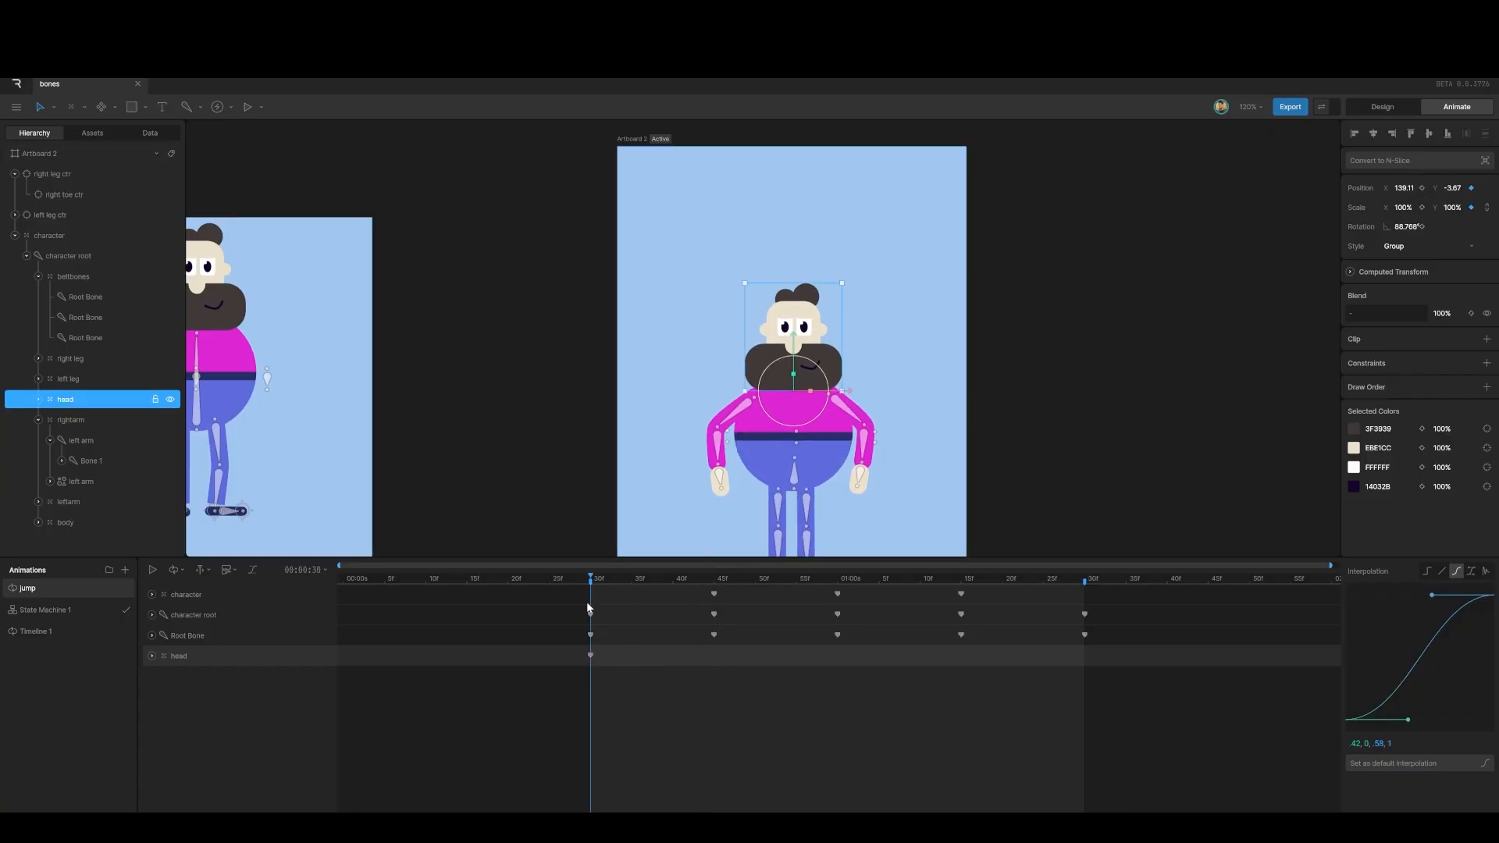
key(Delete)
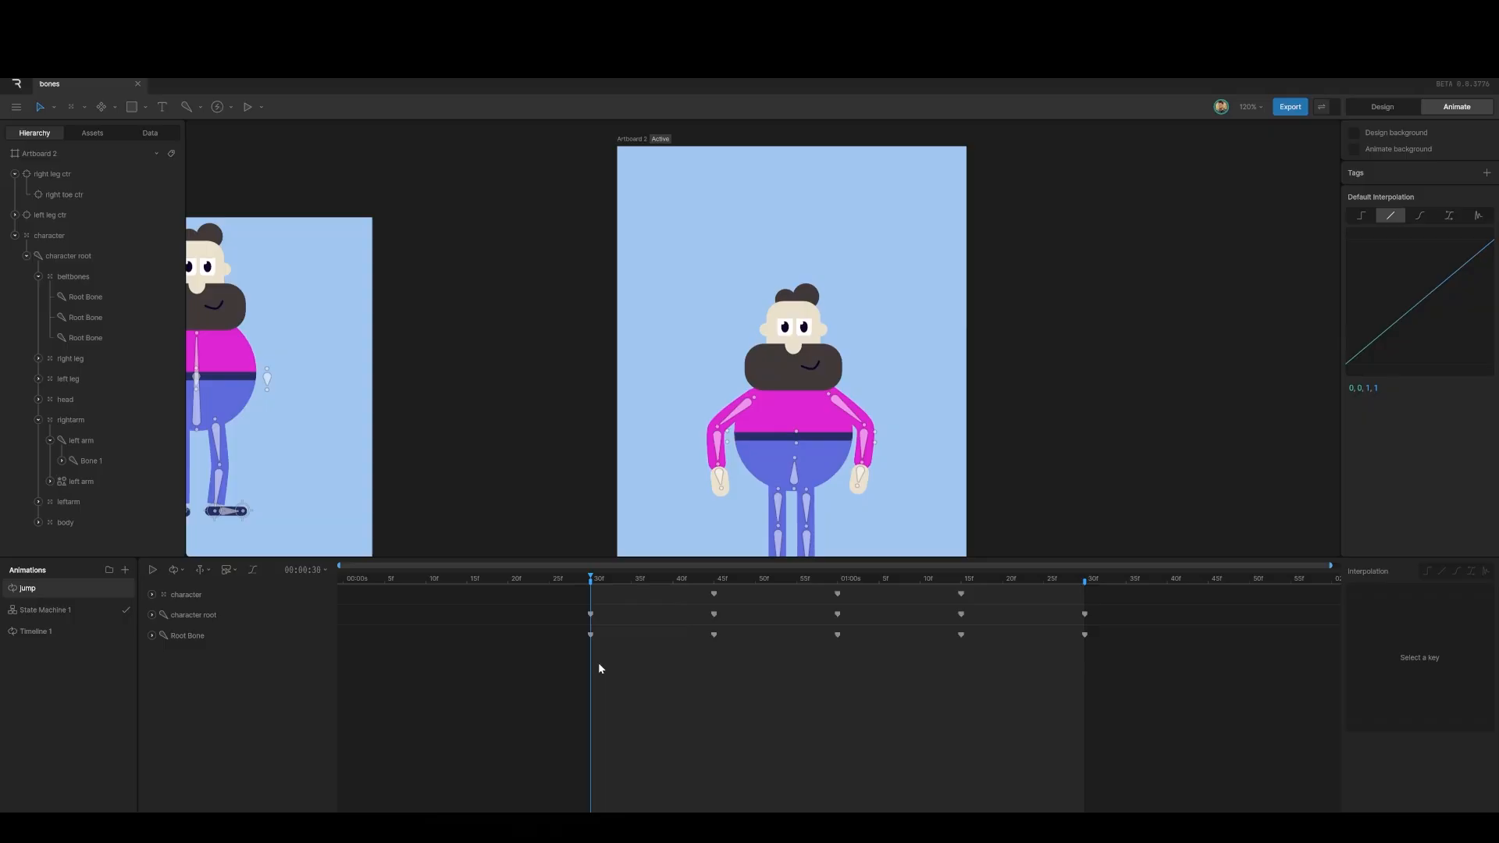
Step: Key the head's position at 30f, lowered at 45f and raised to 181 at 01:00
click(65, 404)
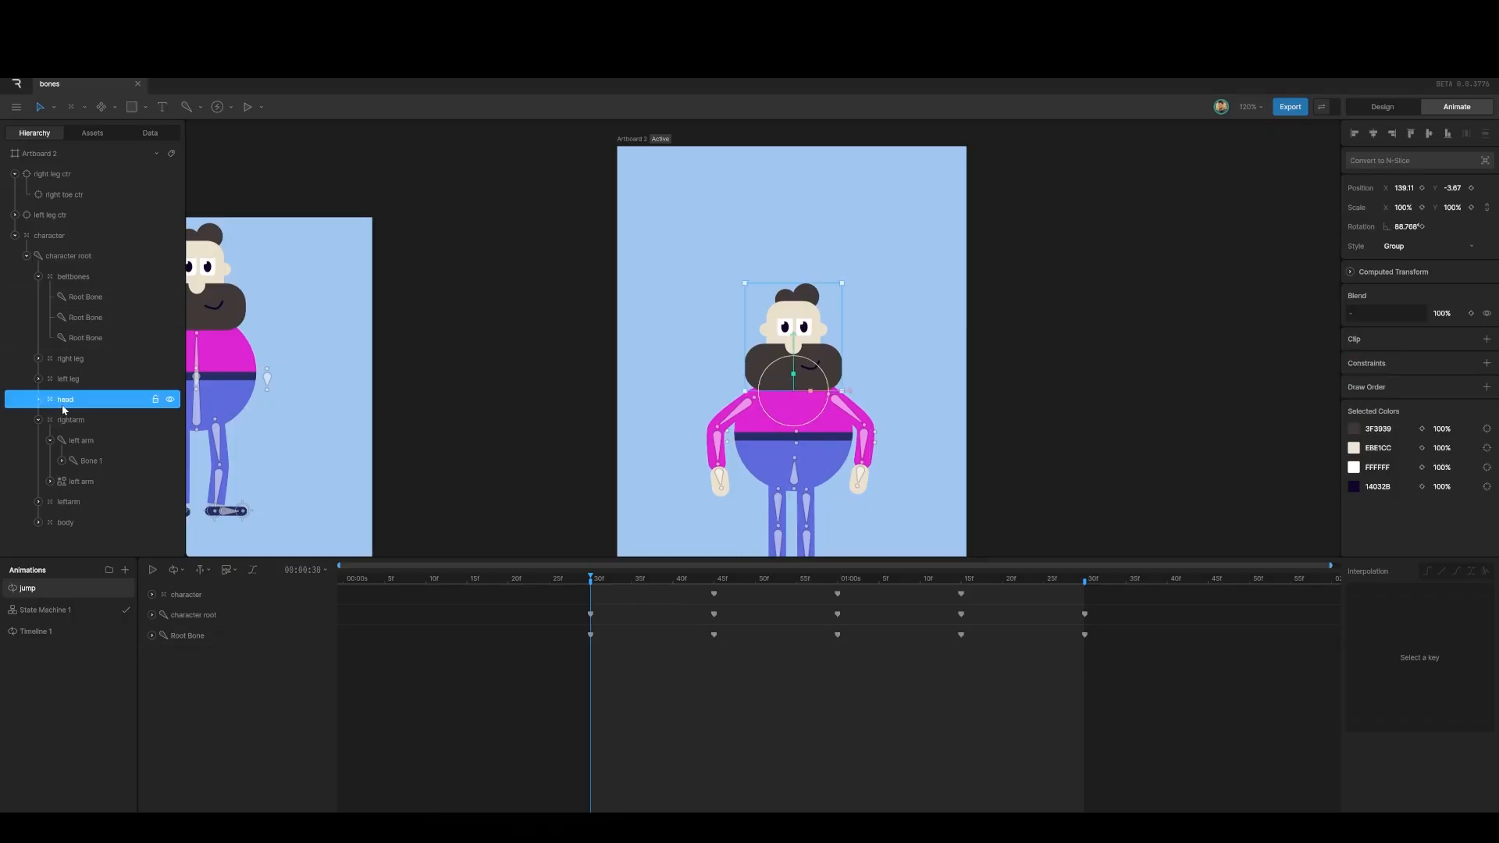
click(1422, 188)
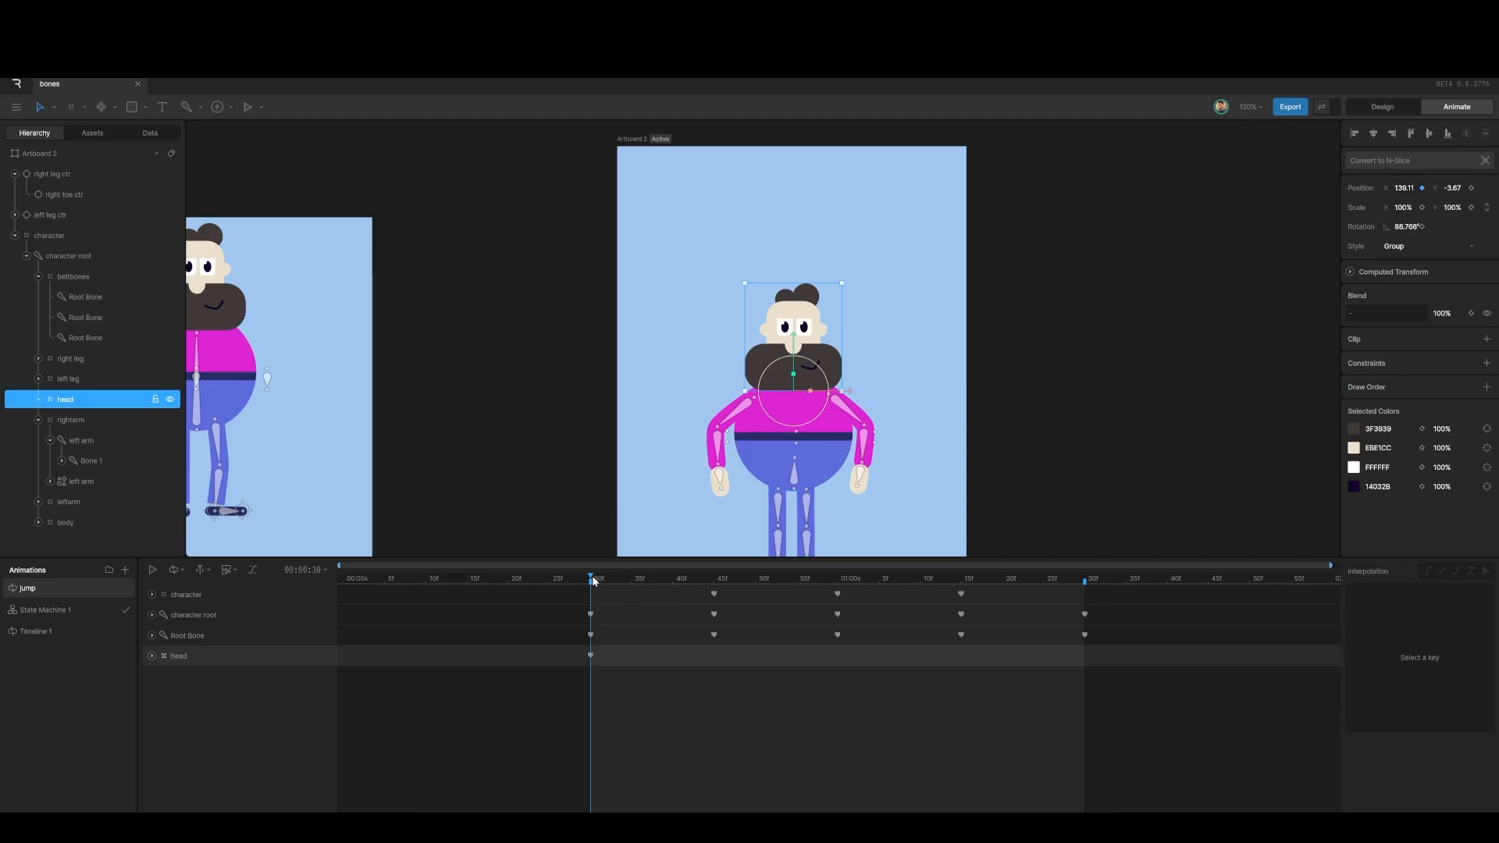
drag(594, 582, 714, 591)
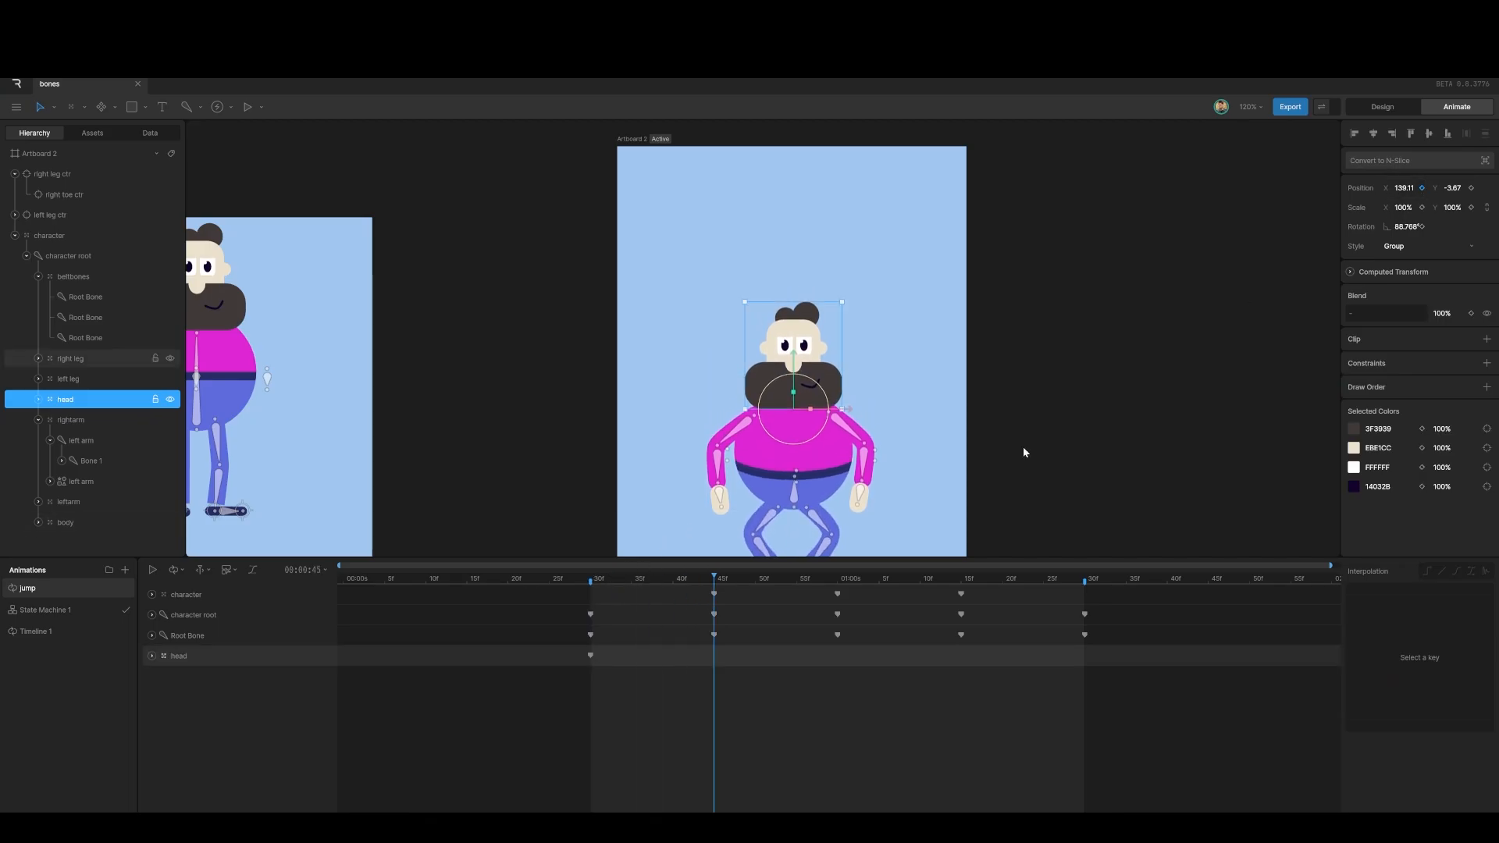
drag(1401, 192, 1393, 220)
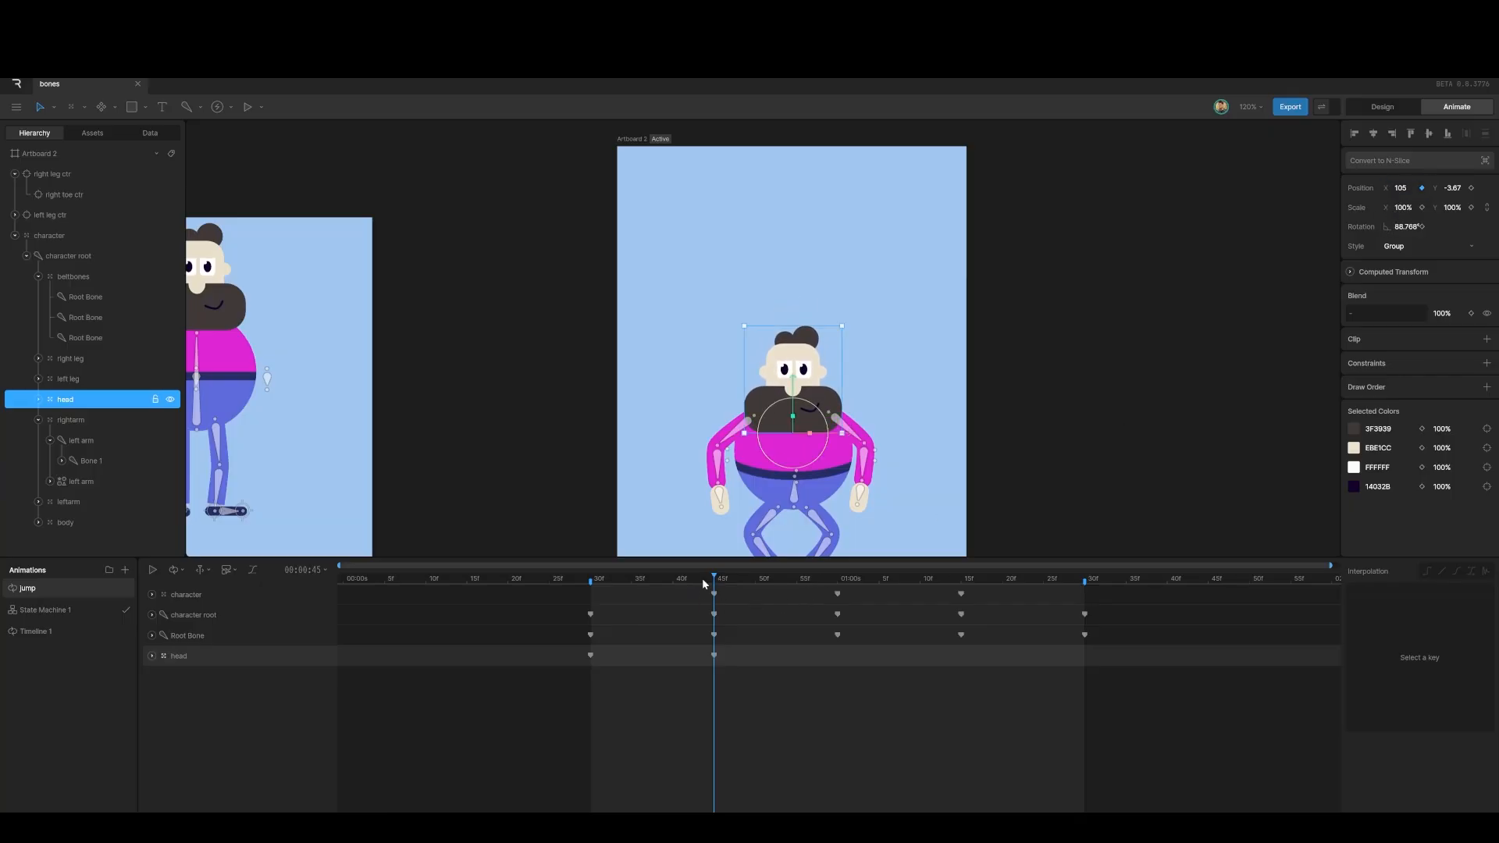
drag(703, 580, 846, 587)
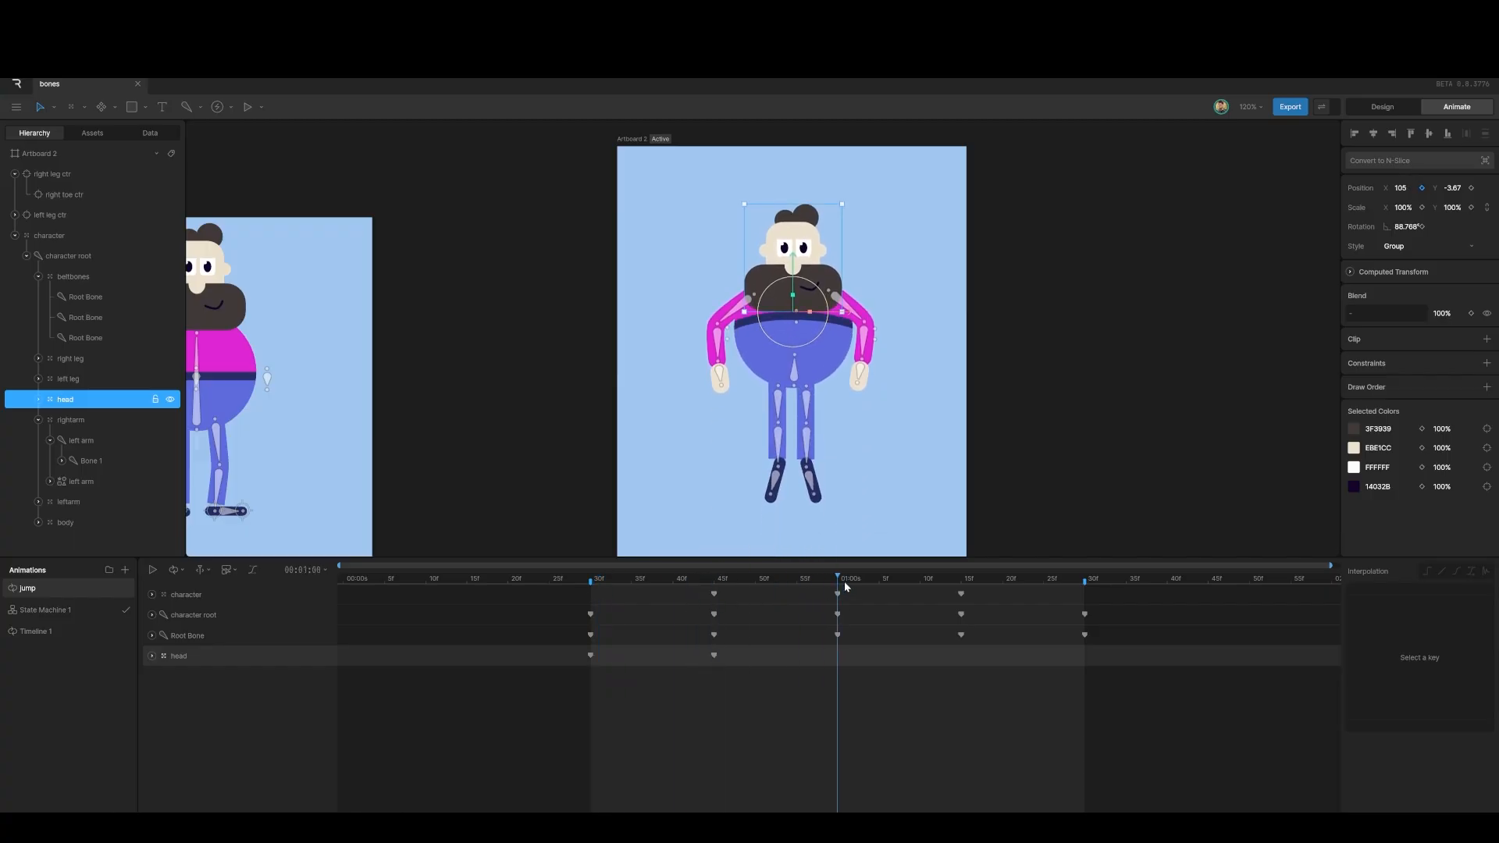
drag(1410, 187, 1409, 159)
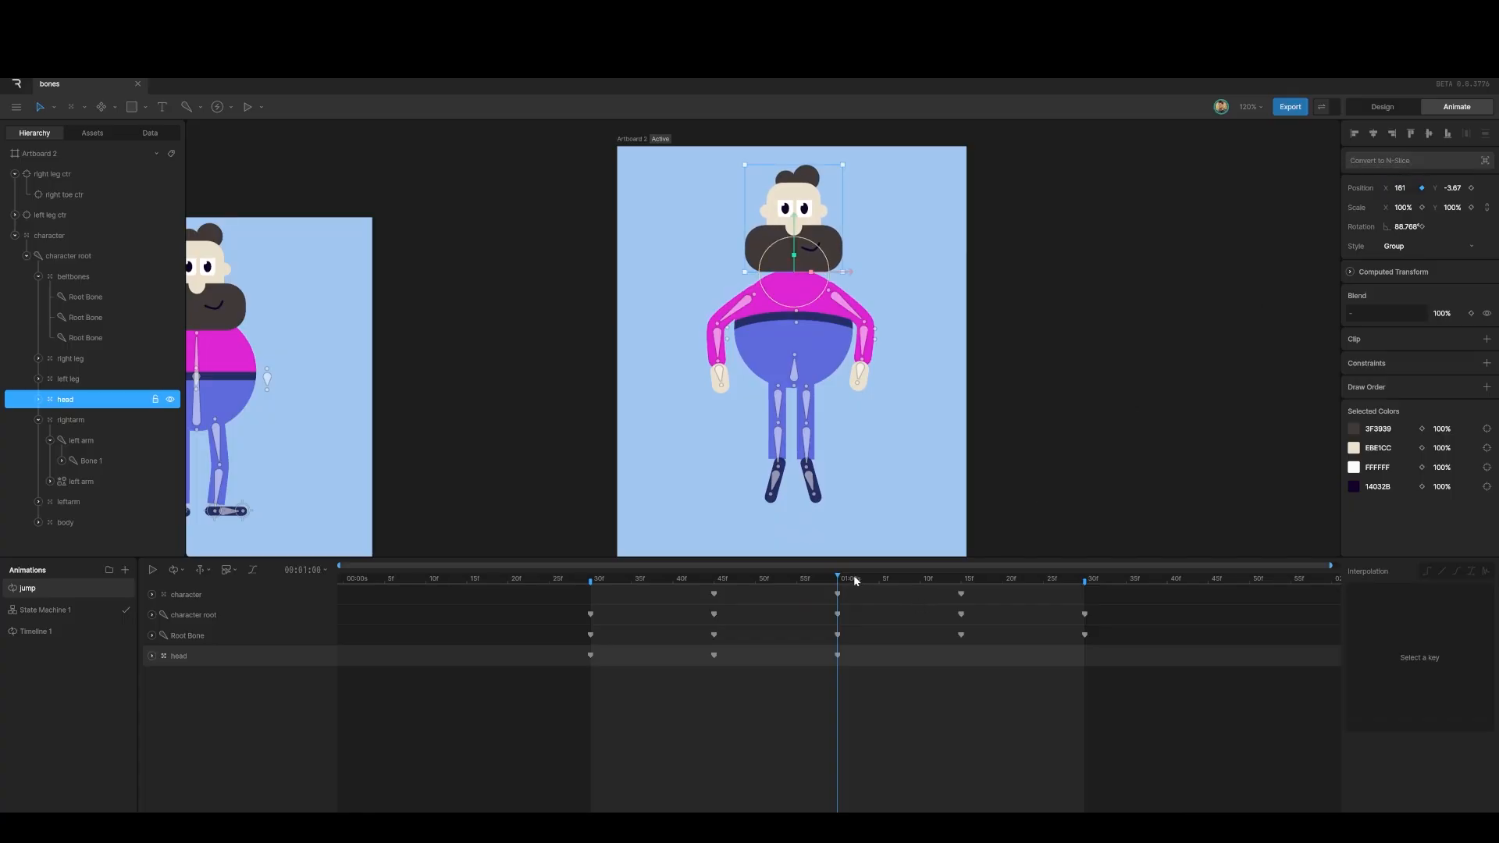
Step: Copy the head's 45f crouch key to 01:15
drag(839, 576, 959, 600)
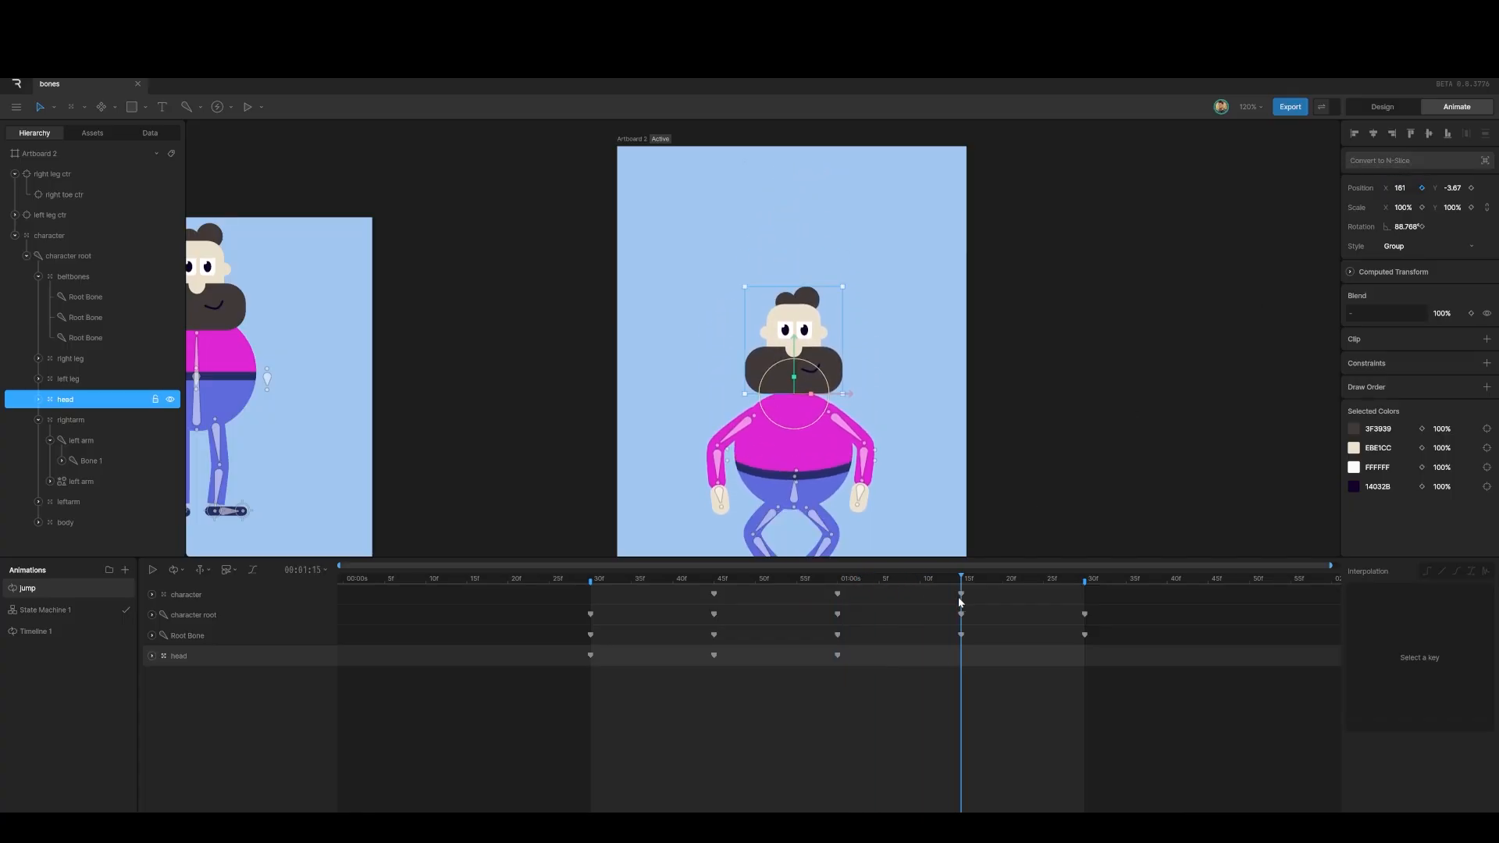
drag(703, 649, 728, 663)
key(ctrl+c)
key(ctrl+v)
drag(964, 577, 1083, 595)
Step: Copy the head's 30f key to 01:30, ease all five head keys cubic, and play
click(591, 656)
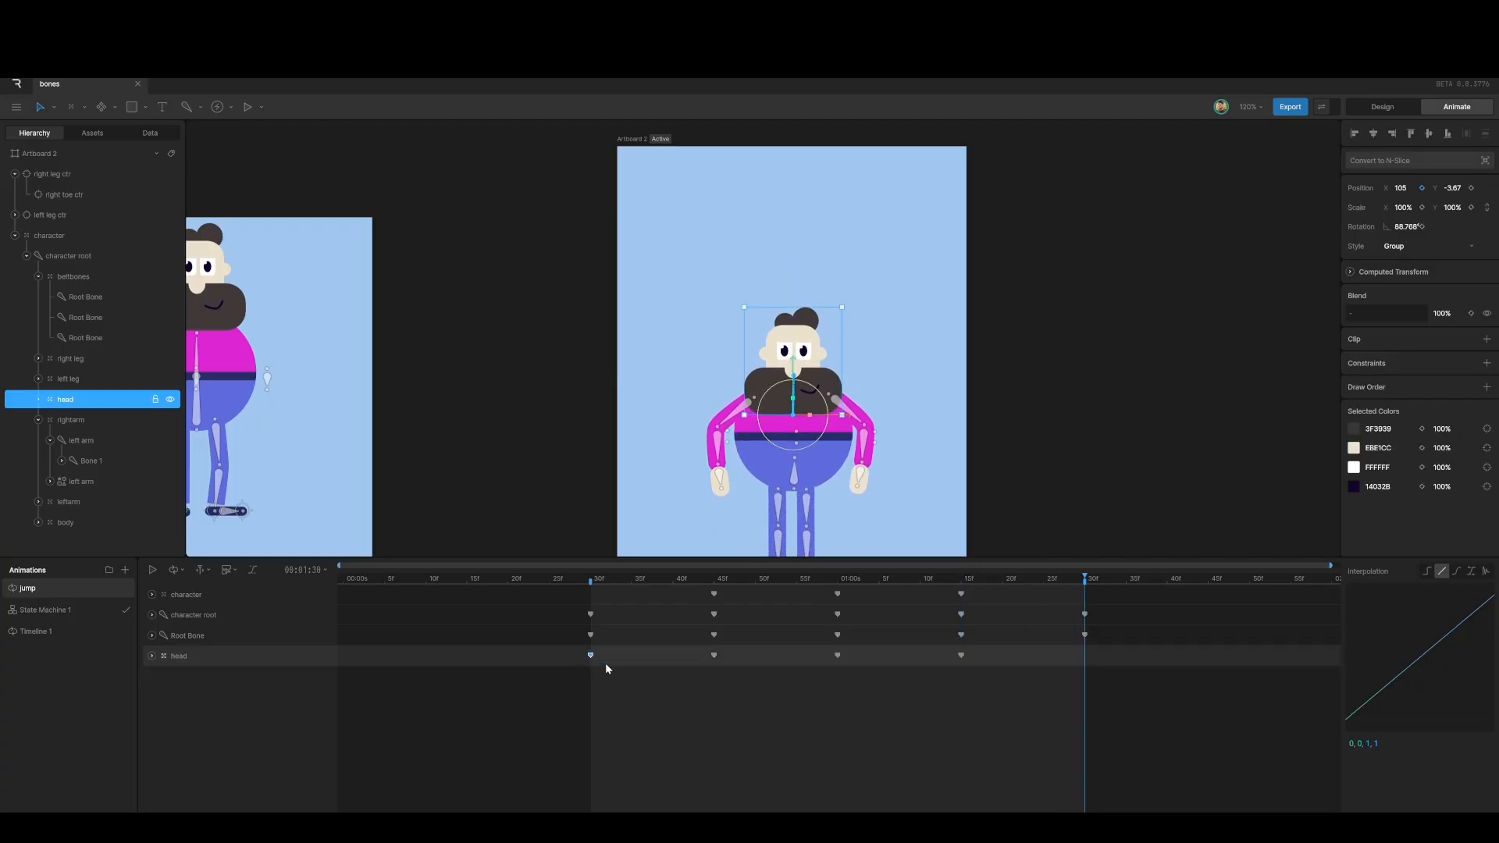
key(ctrl+c)
key(ctrl+v)
drag(569, 651, 1145, 683)
click(1457, 572)
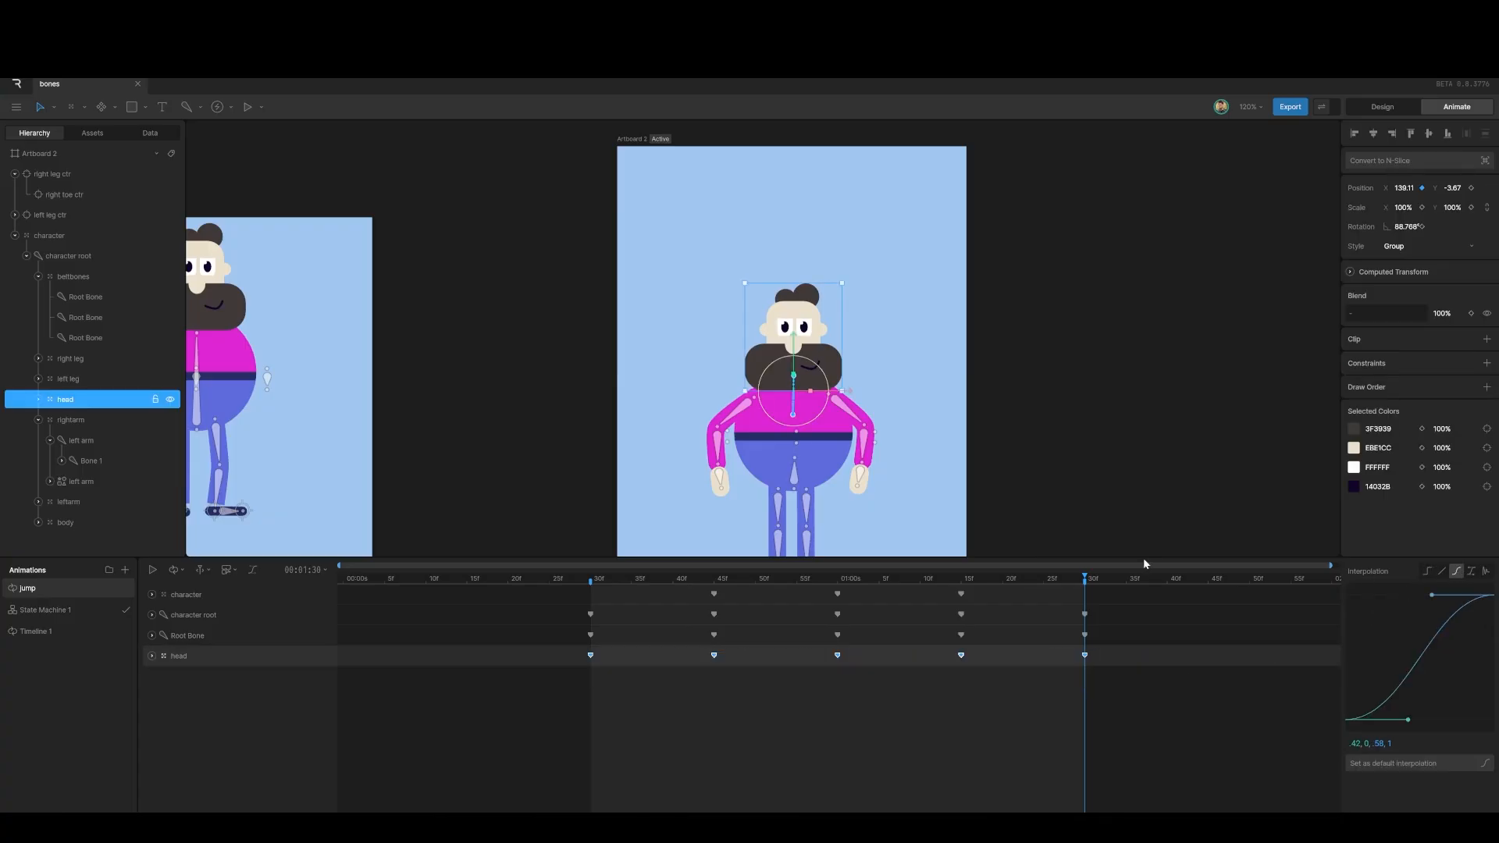
key(space)
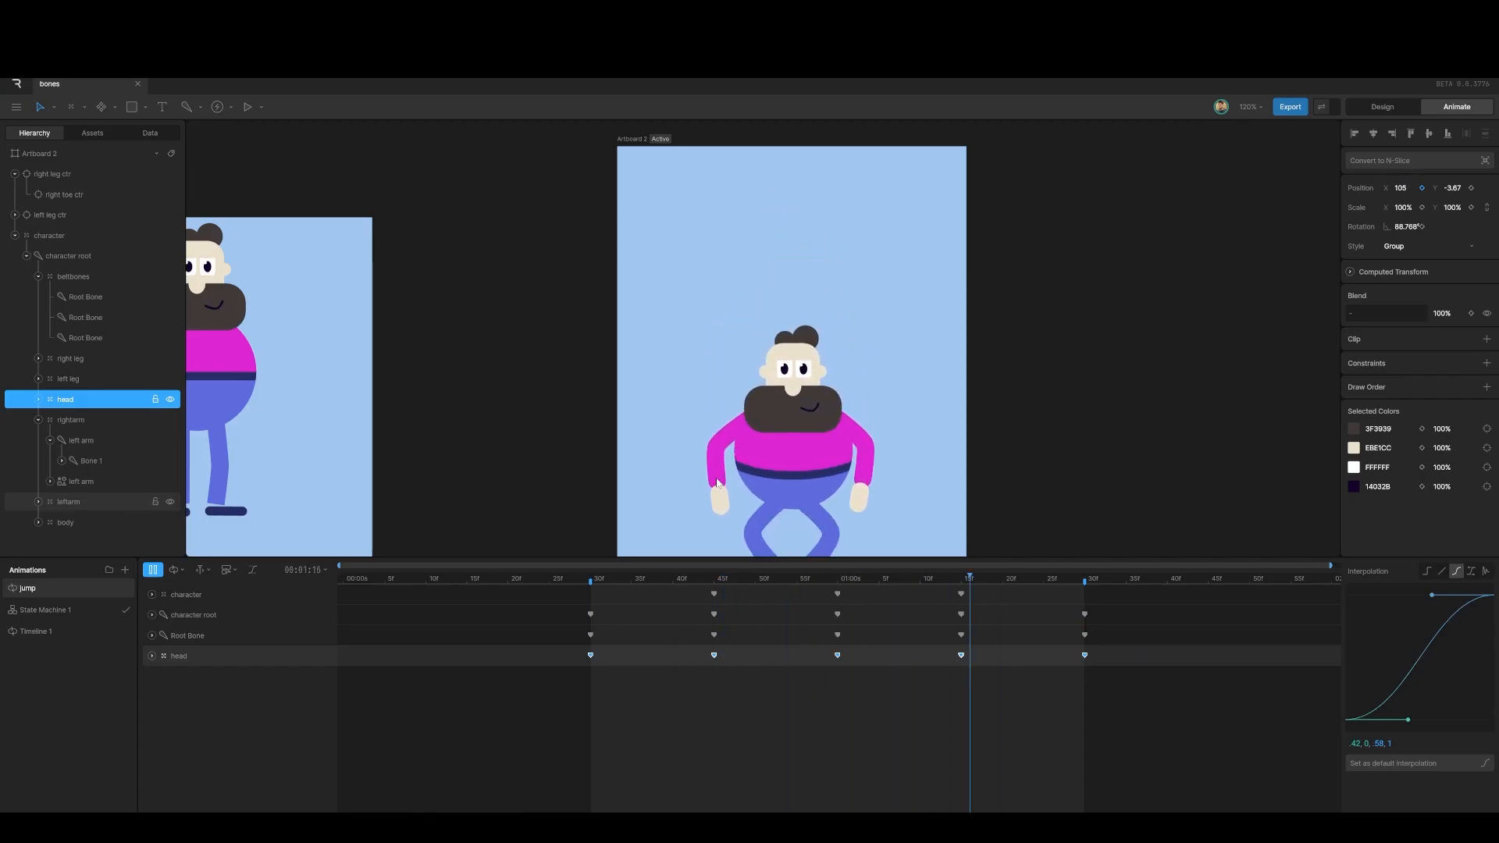
key(space)
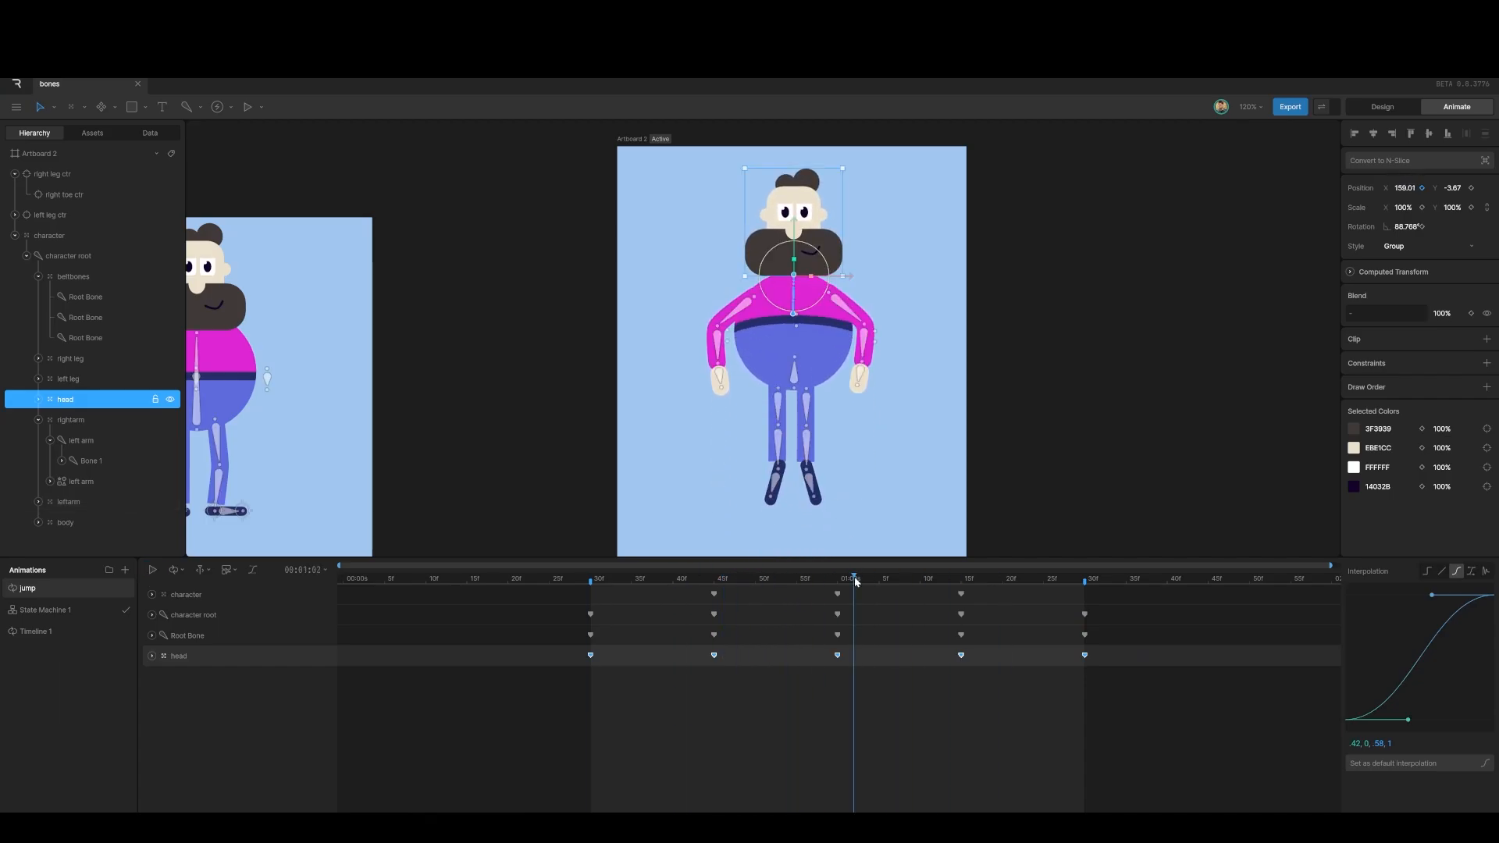
drag(856, 581, 837, 583)
click(850, 692)
click(837, 656)
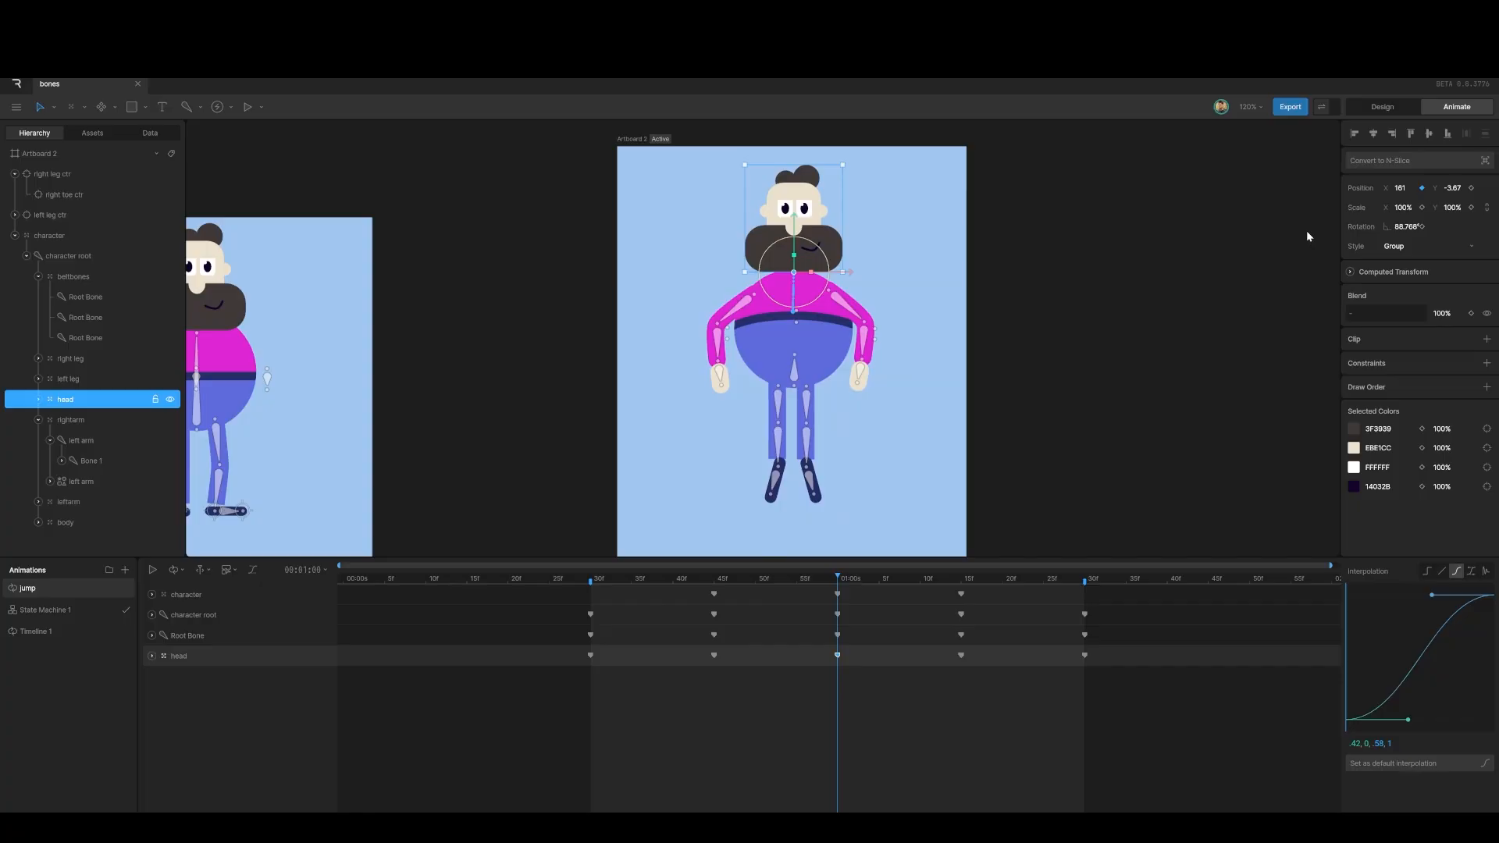
key(space)
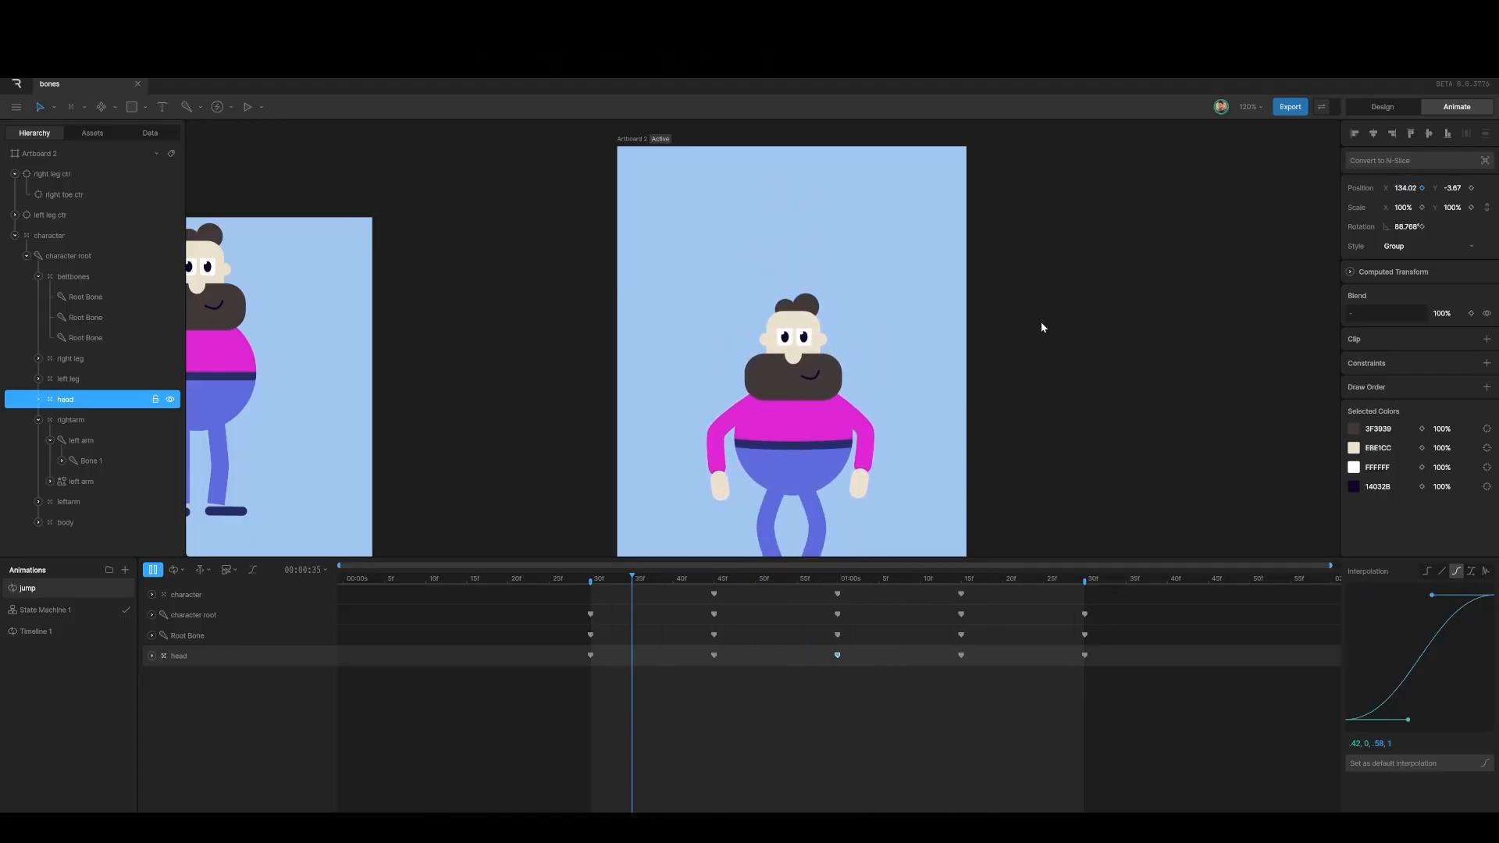
Step: Stop playback and key the head's Y scale at 90% at the 45f crouch
key(space)
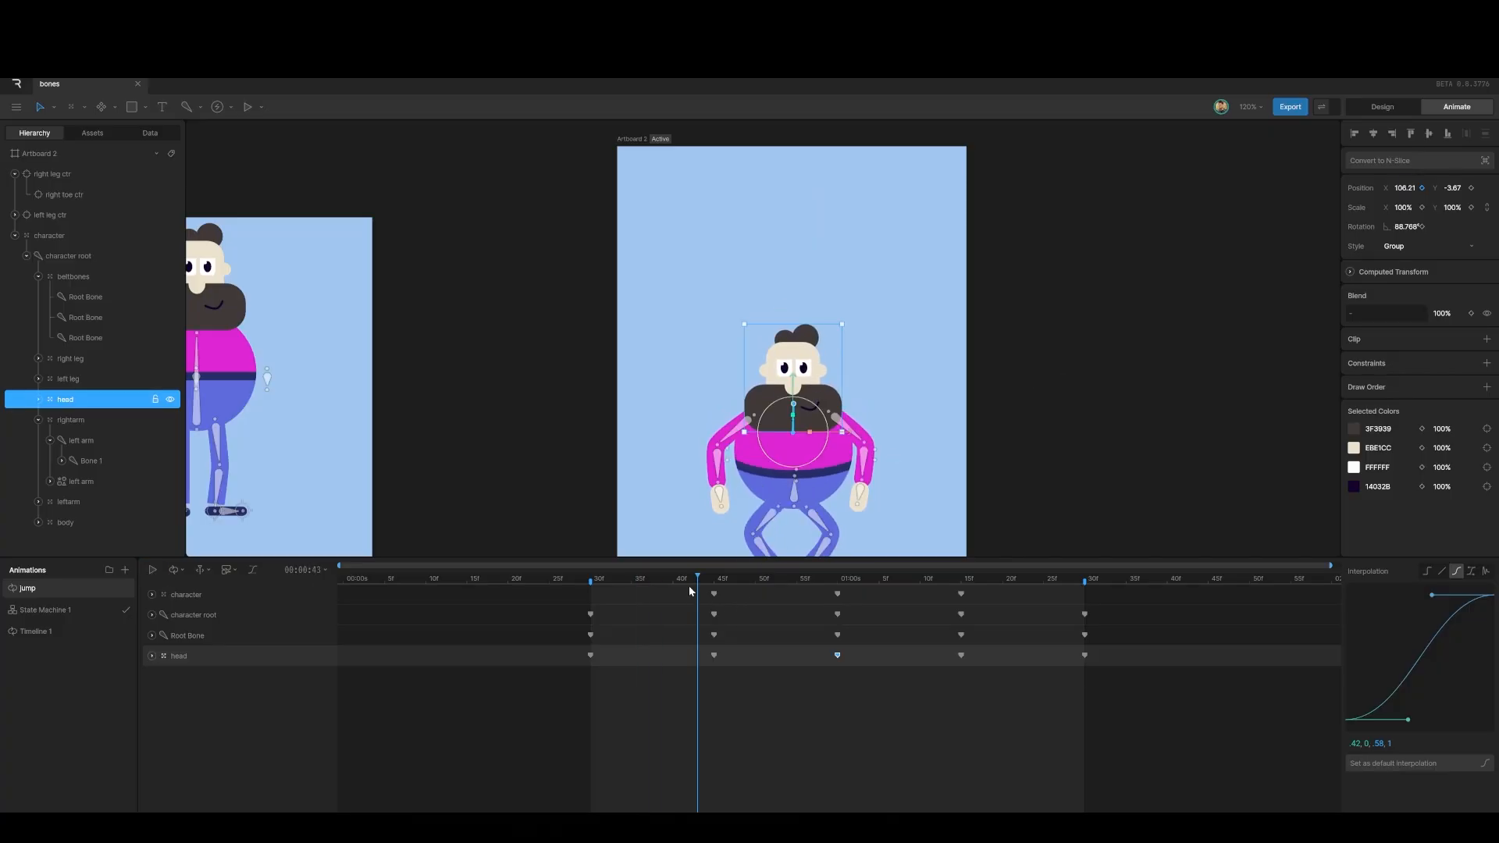
drag(697, 582, 592, 597)
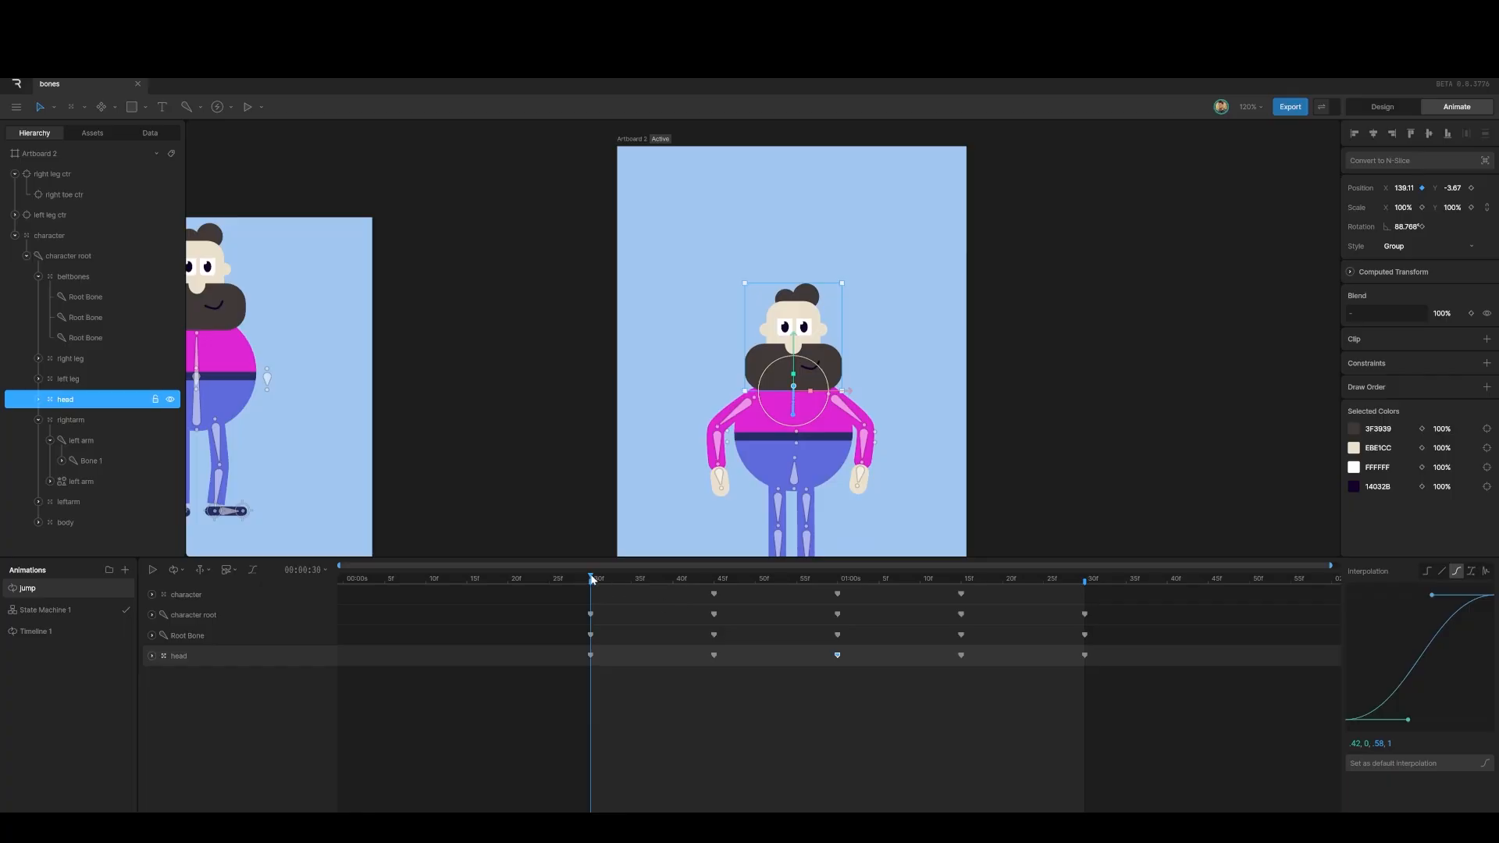
drag(592, 578, 593, 630)
drag(590, 579, 714, 601)
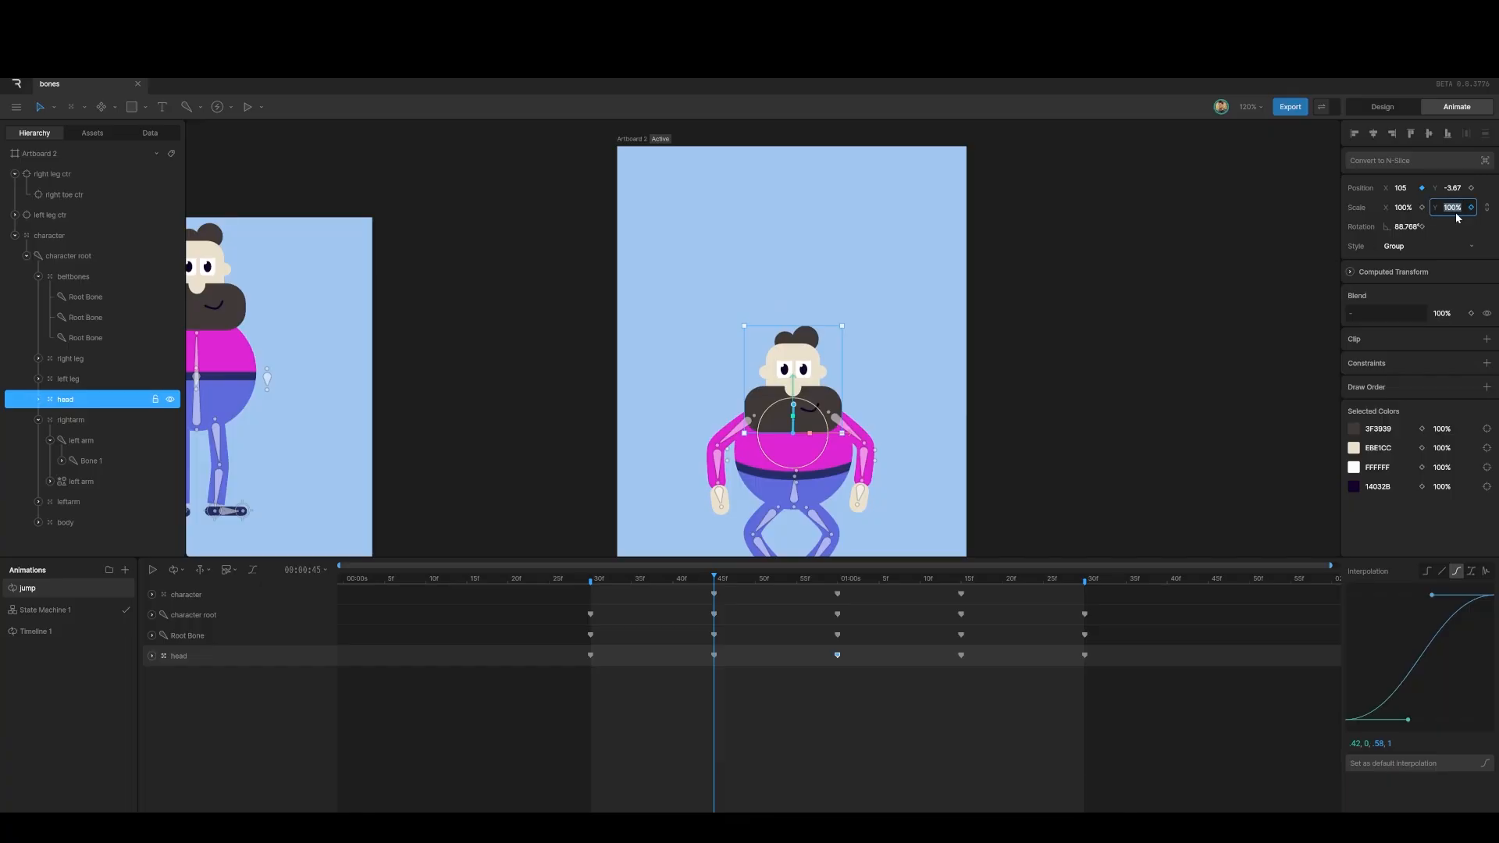
key(Return)
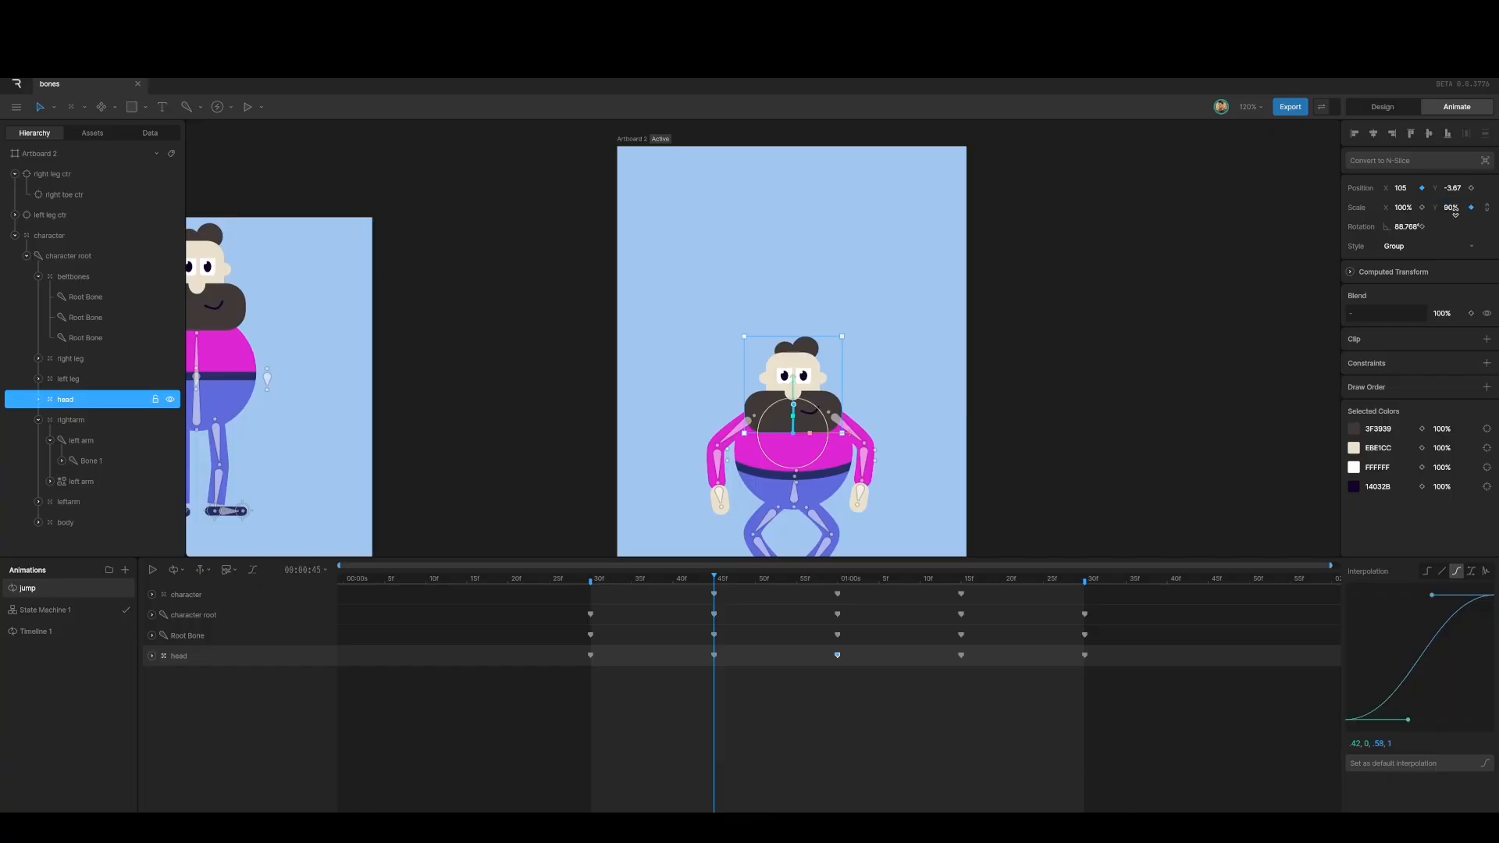
Step: Key the head's Y scale back to 100% at 1:00
drag(713, 578, 837, 587)
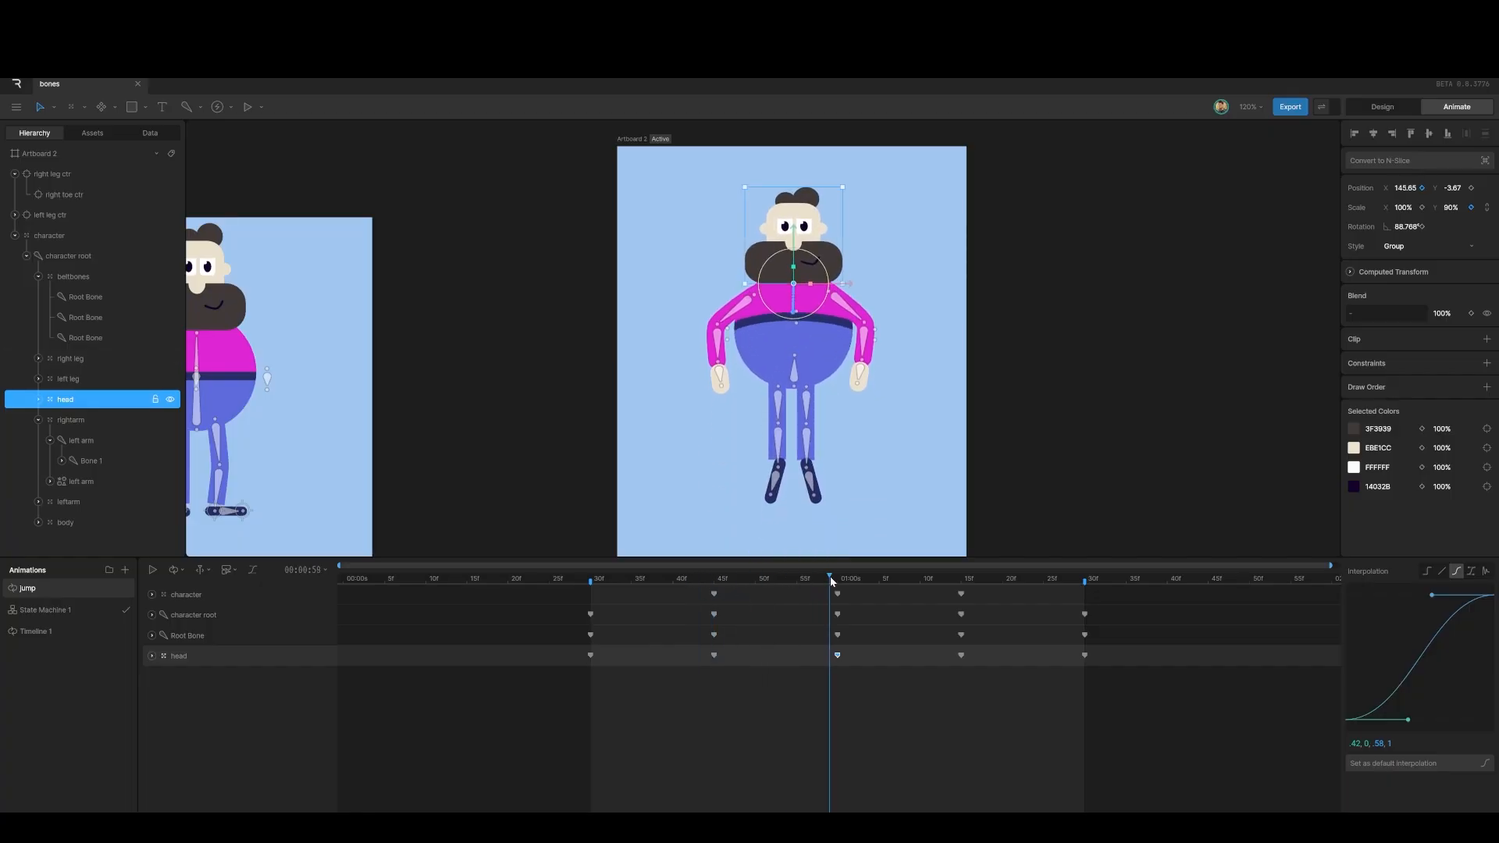
click(1451, 207)
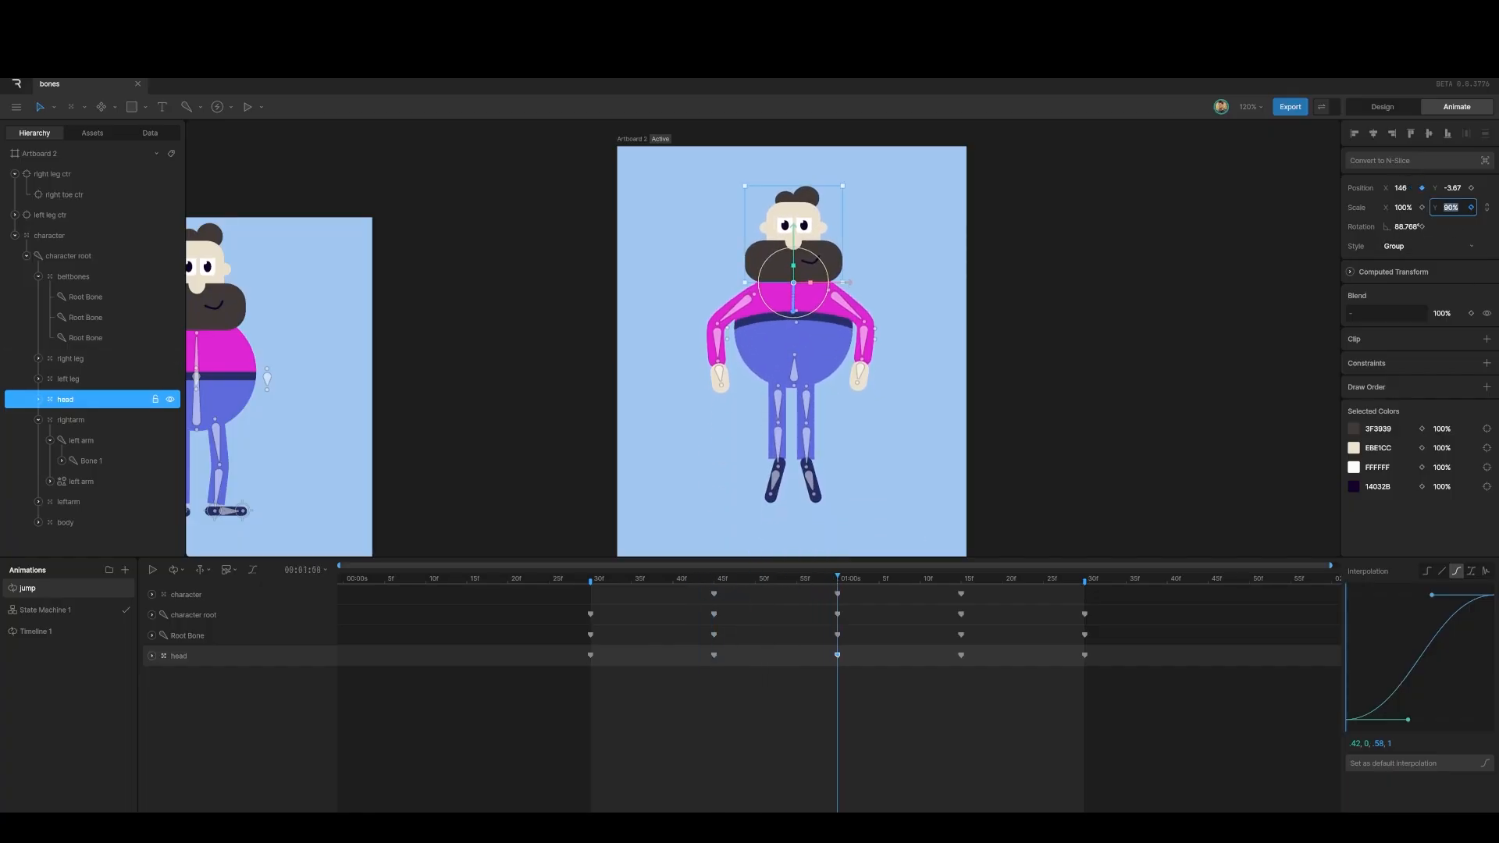
text(100)
key(Return)
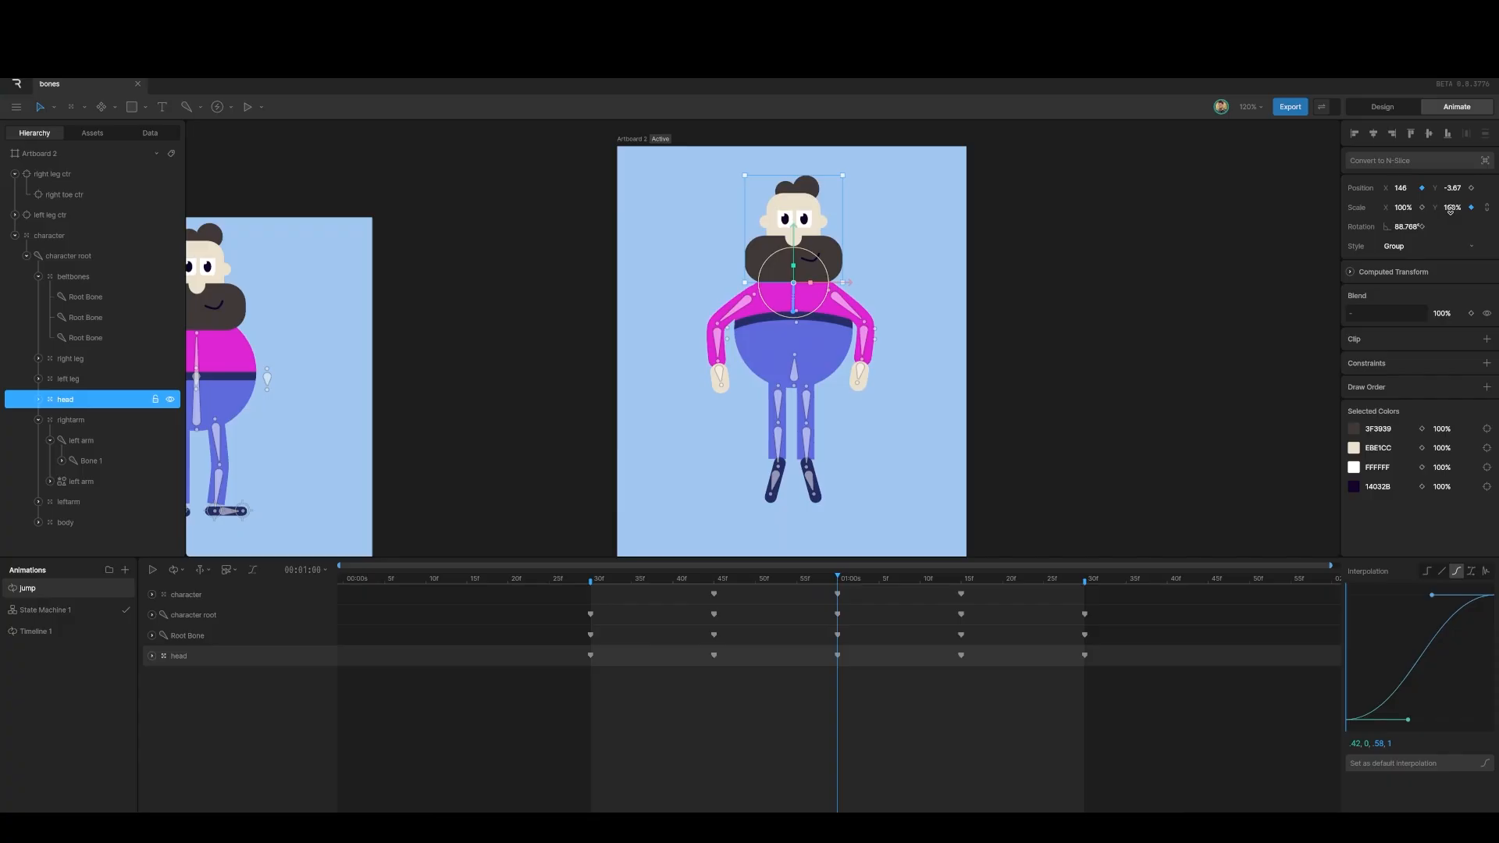
Step: Copy the 90% scale key to 1:15 and the 100% scale key to 1:30
click(152, 656)
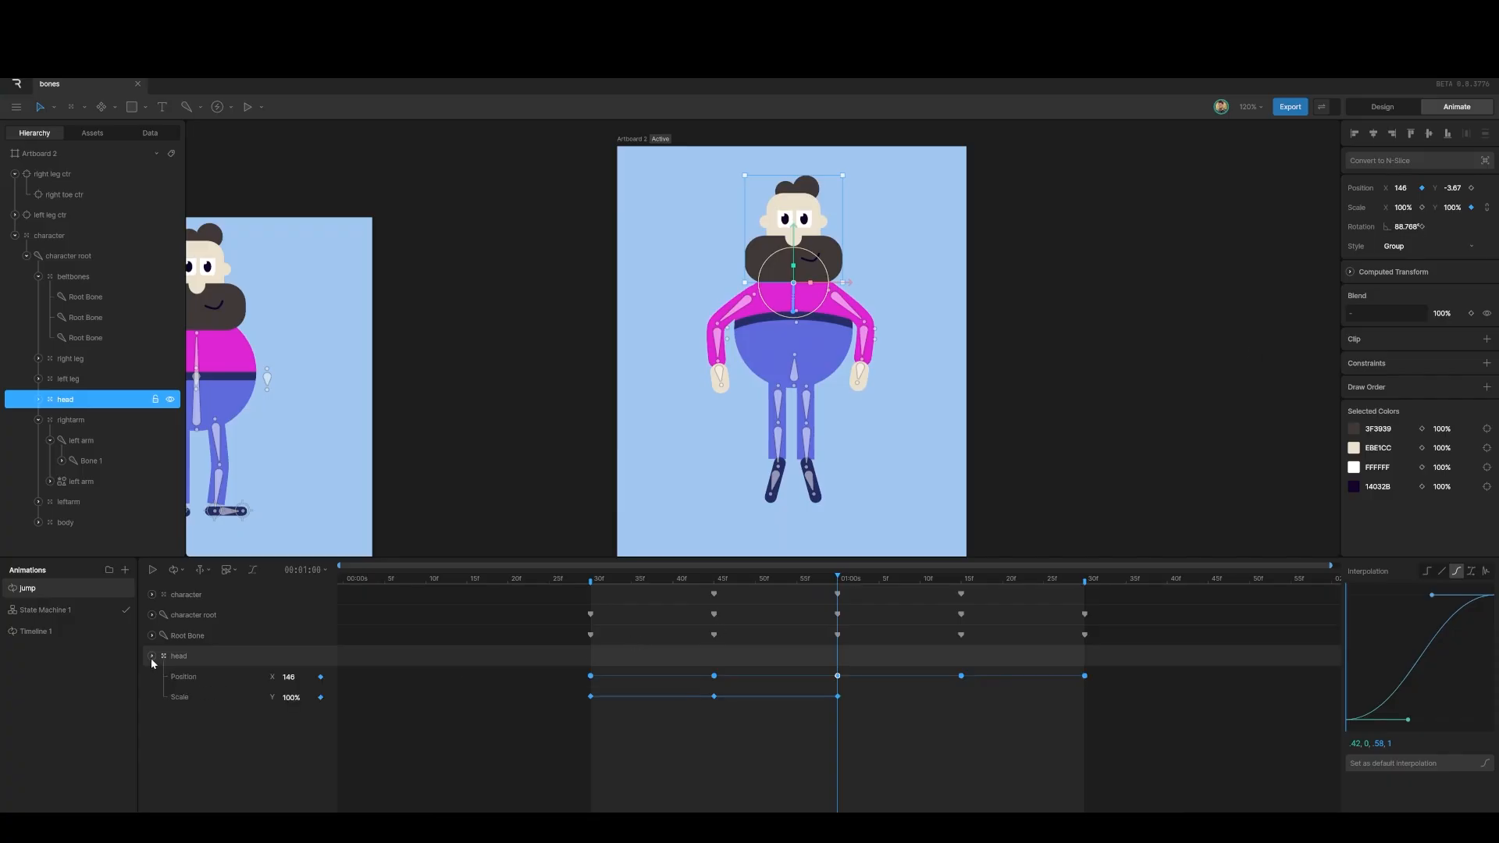
drag(841, 579, 961, 591)
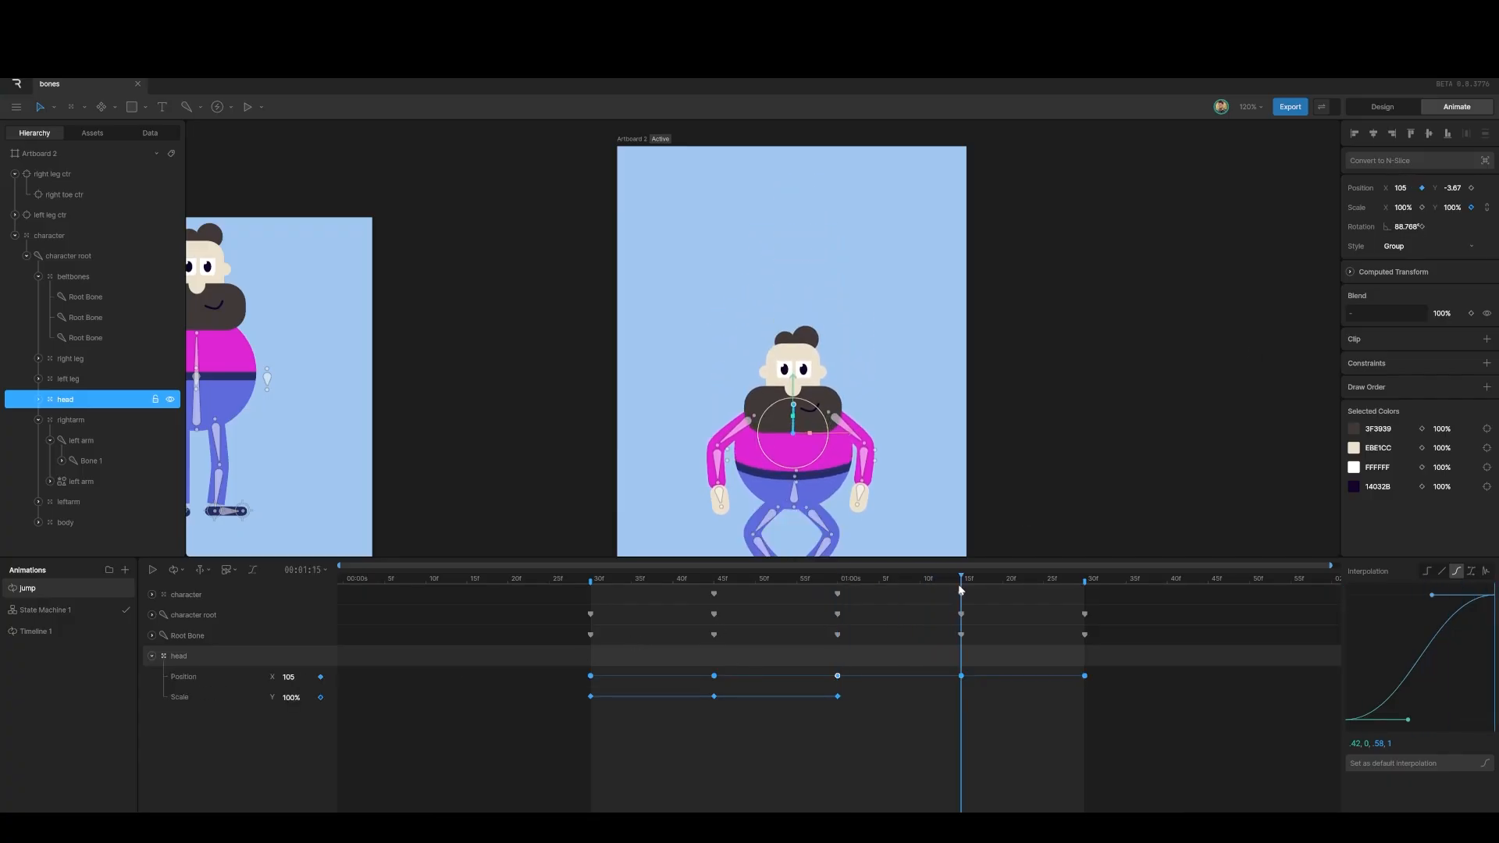
click(714, 695)
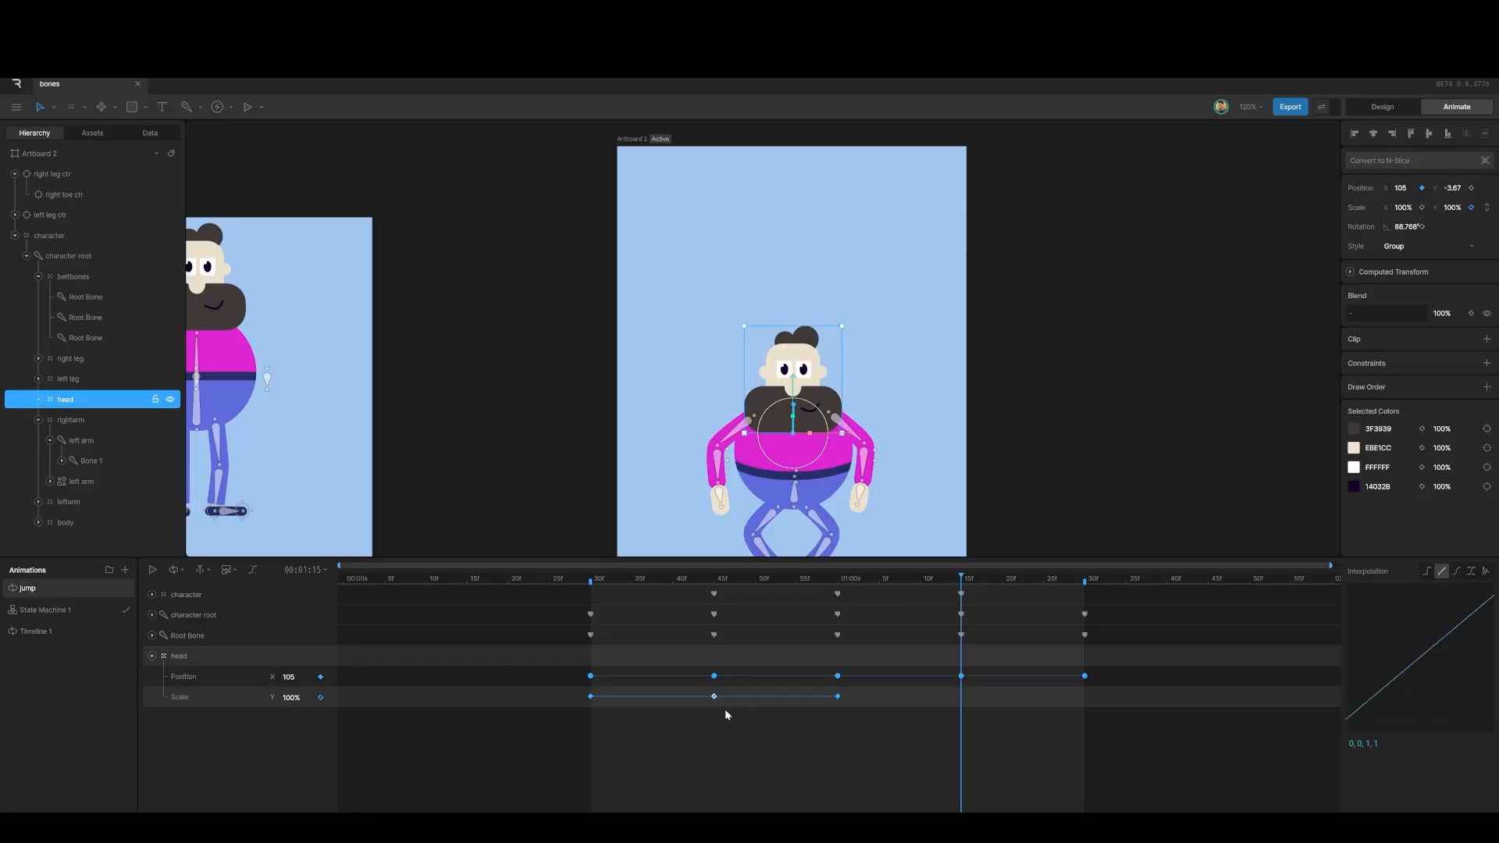
key(ctrl+c)
key(ctrl+v)
drag(963, 582, 1086, 594)
click(591, 697)
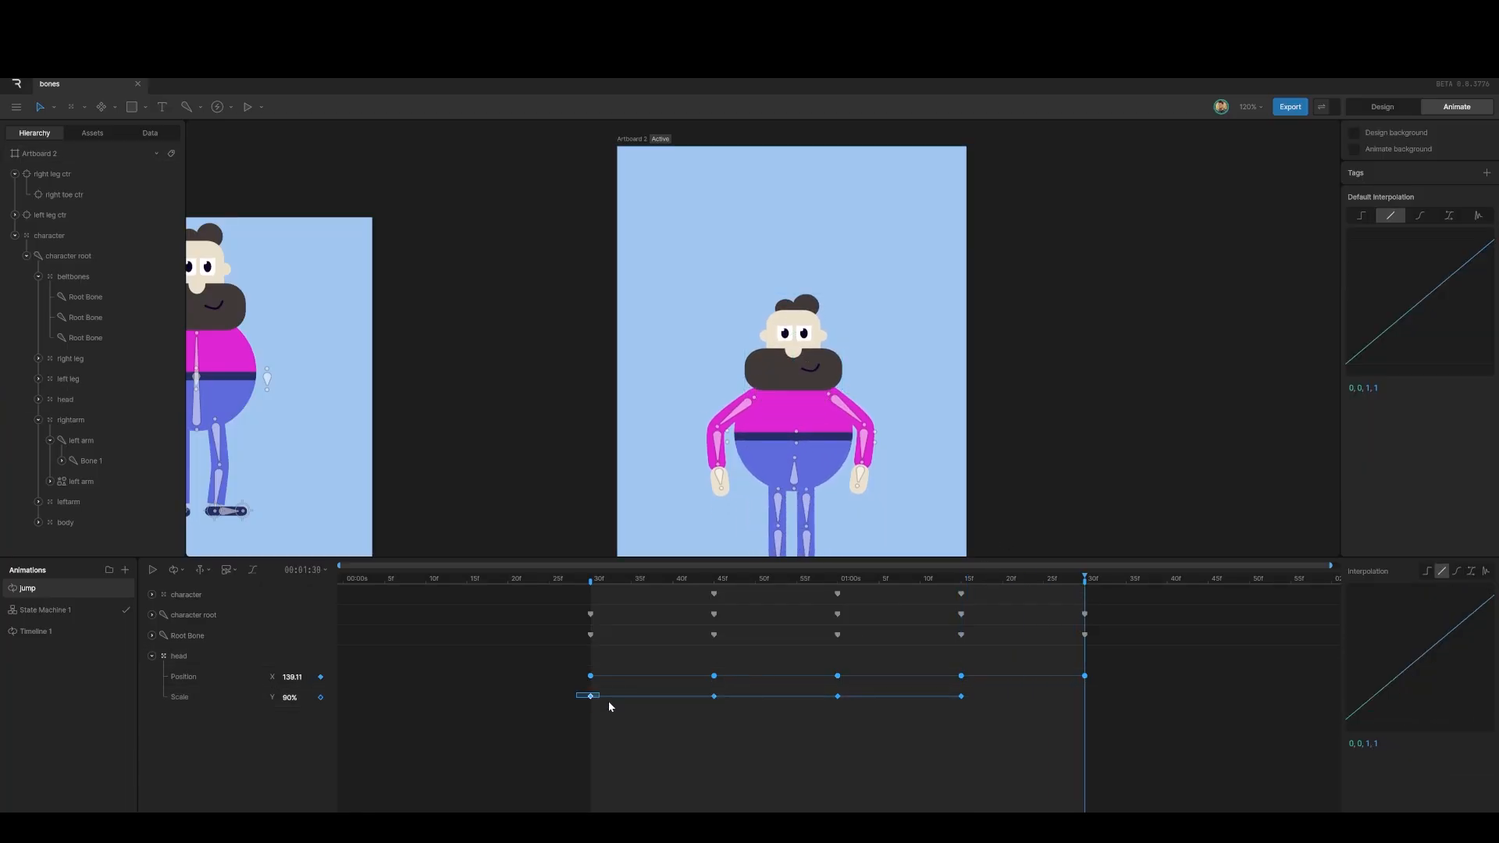
key(ctrl+c)
key(ctrl+v)
Step: Ease all head scale keys cubic, preview the jump, and return to 30f with the head deselected
drag(570, 686, 1074, 721)
click(1457, 571)
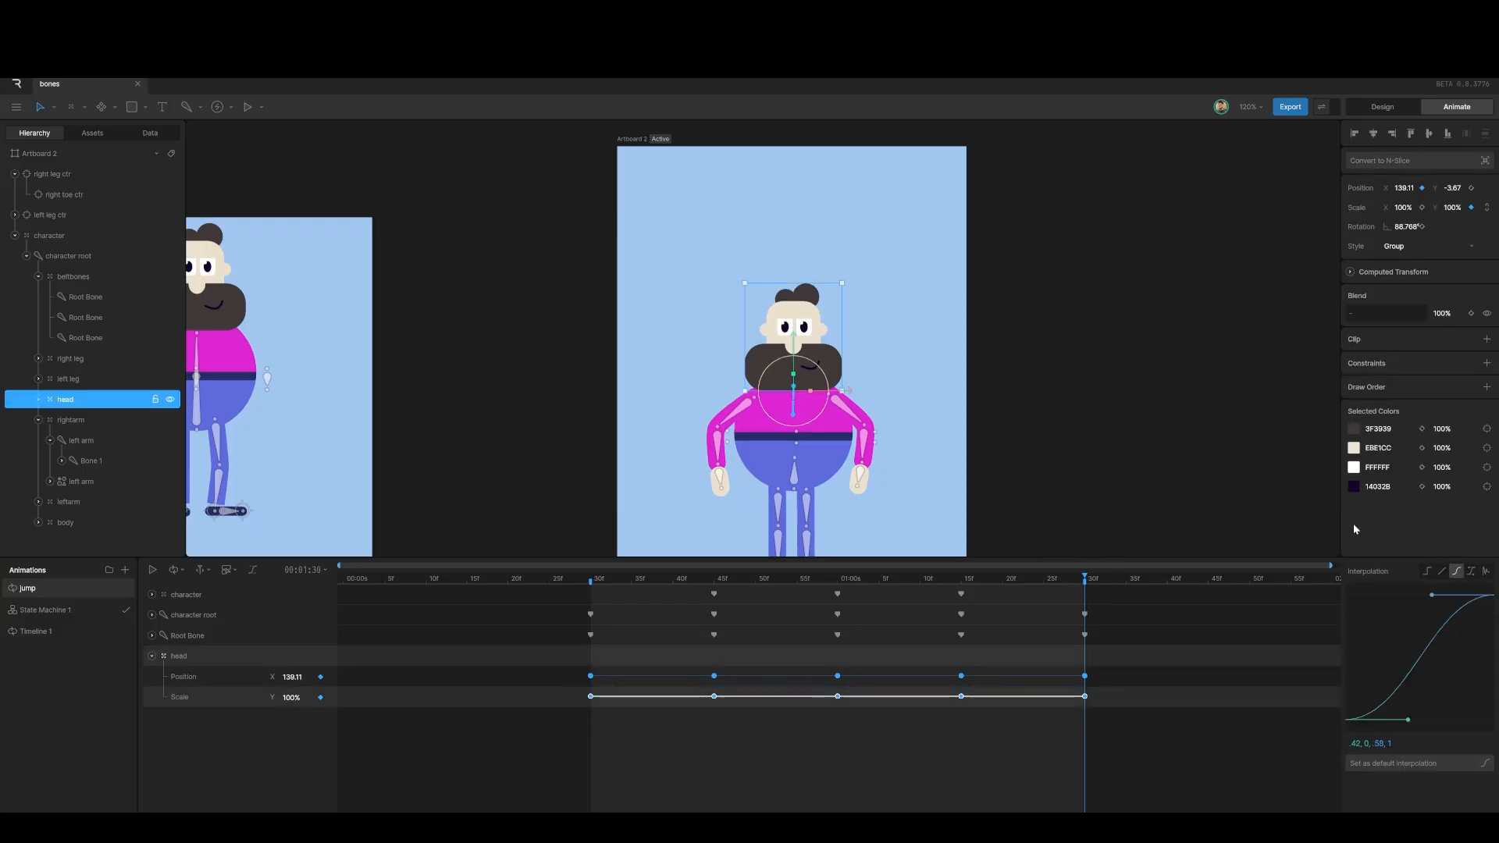
key(space)
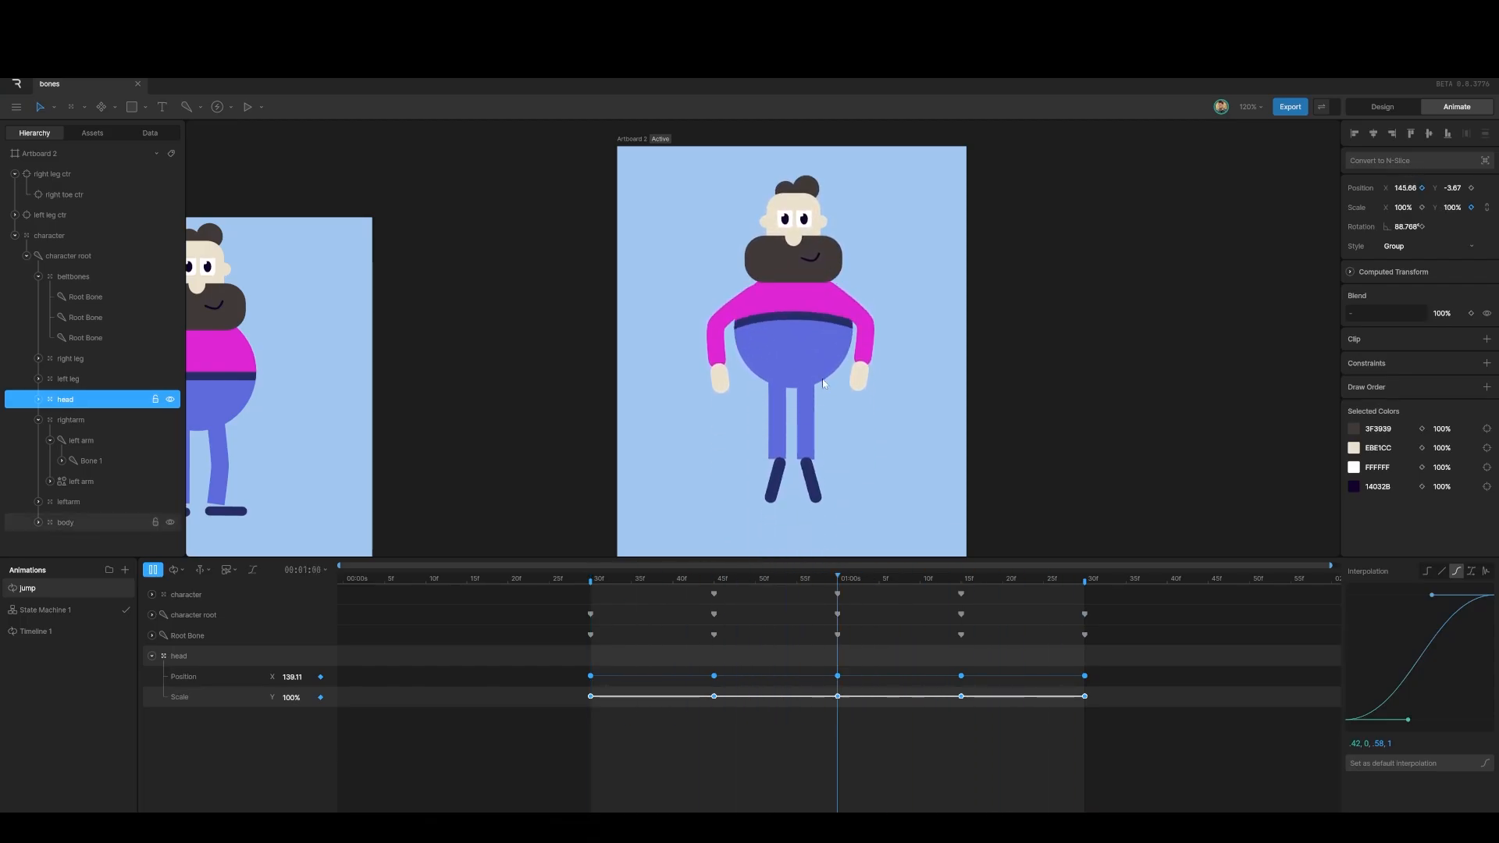
click(699, 579)
drag(699, 580, 609, 598)
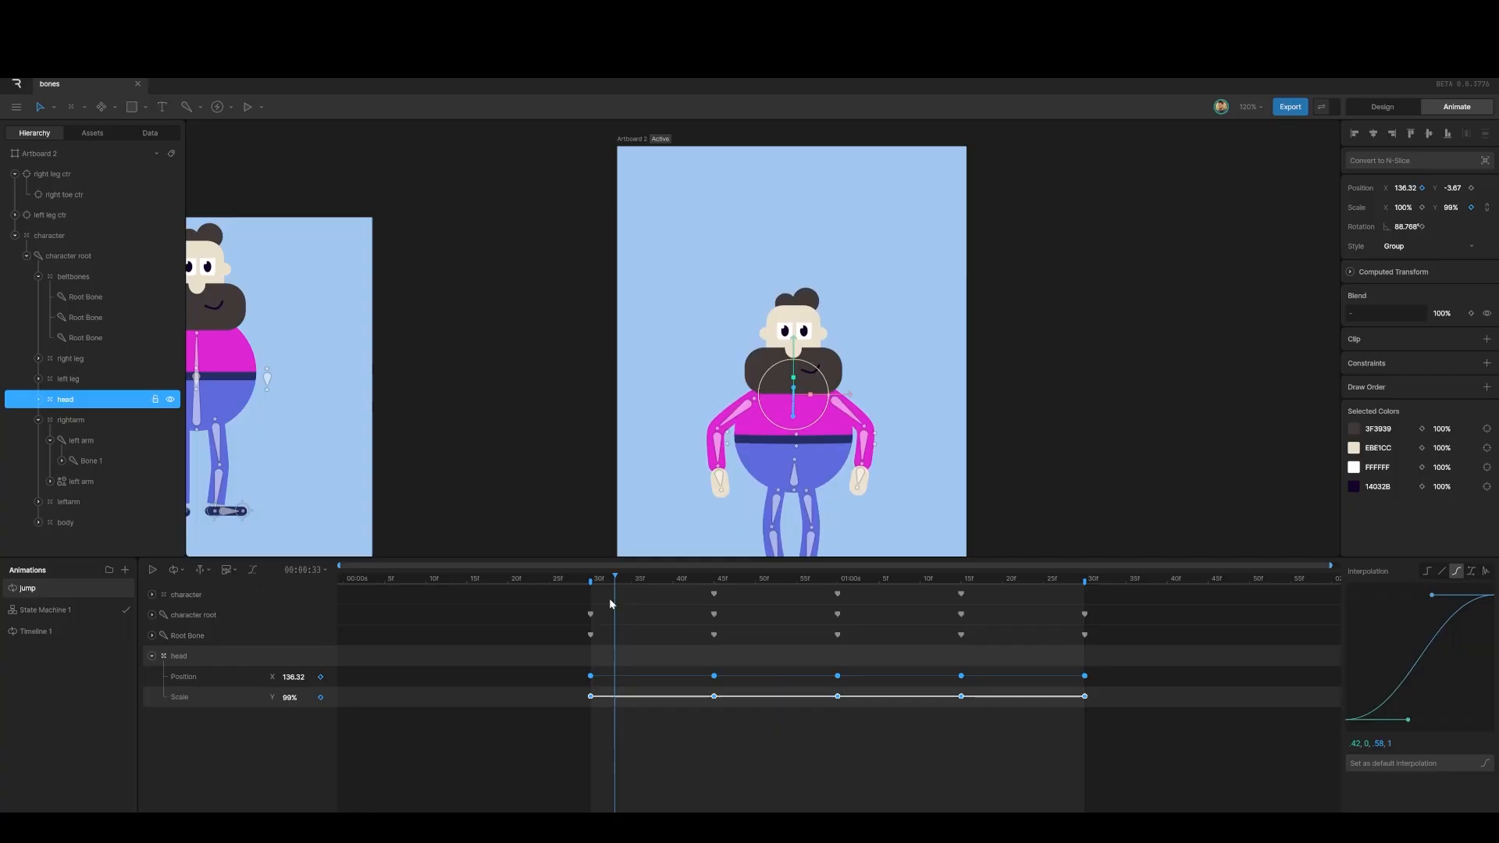
click(1025, 410)
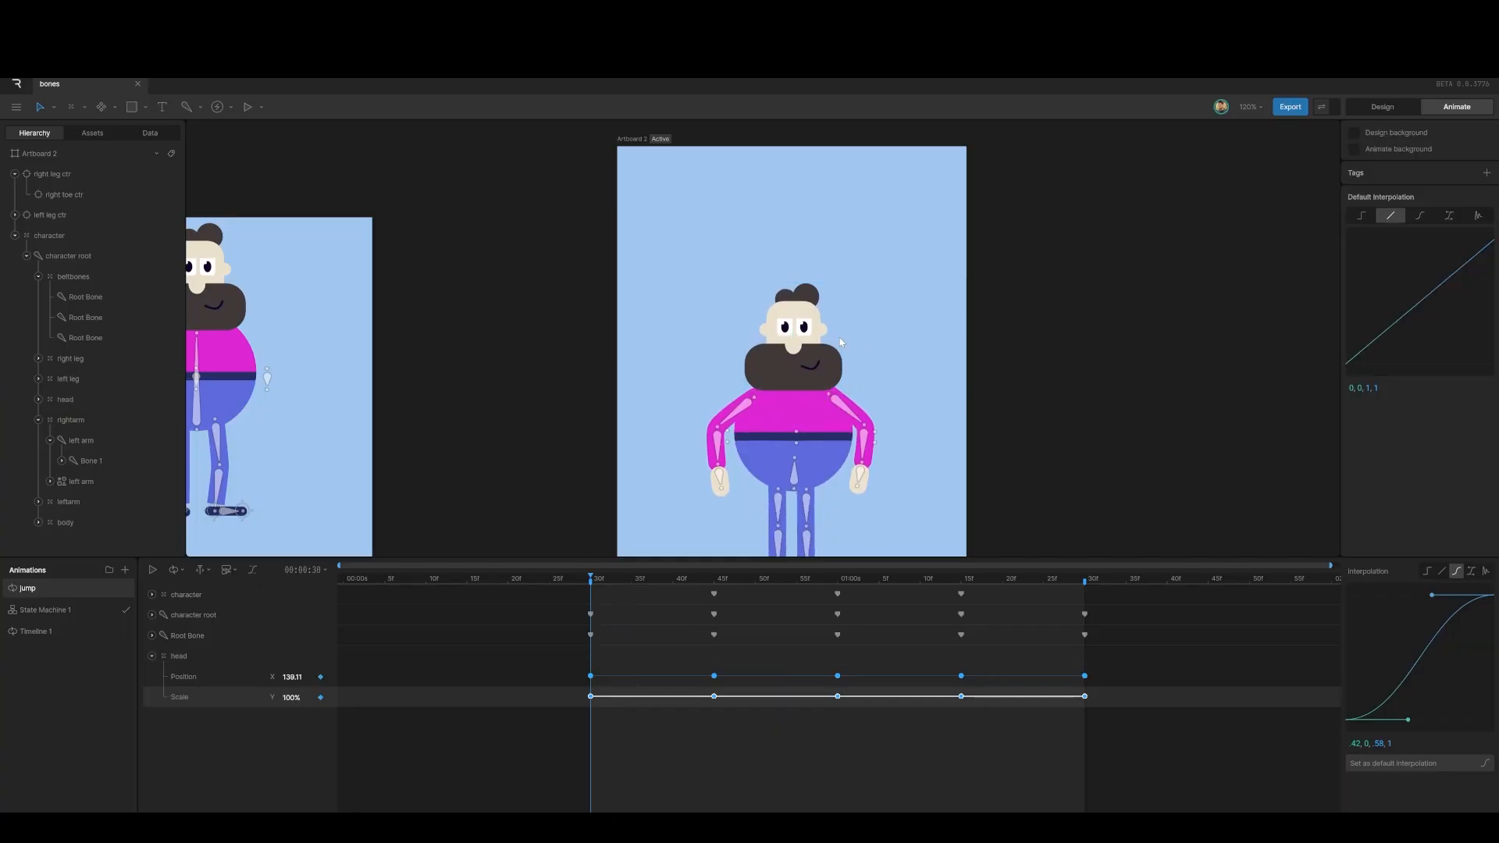
Step: Key the ears' position at 30f and raise the ears at the 45f crouch
scroll(780, 331, up, 5)
scroll(780, 331, up, 2)
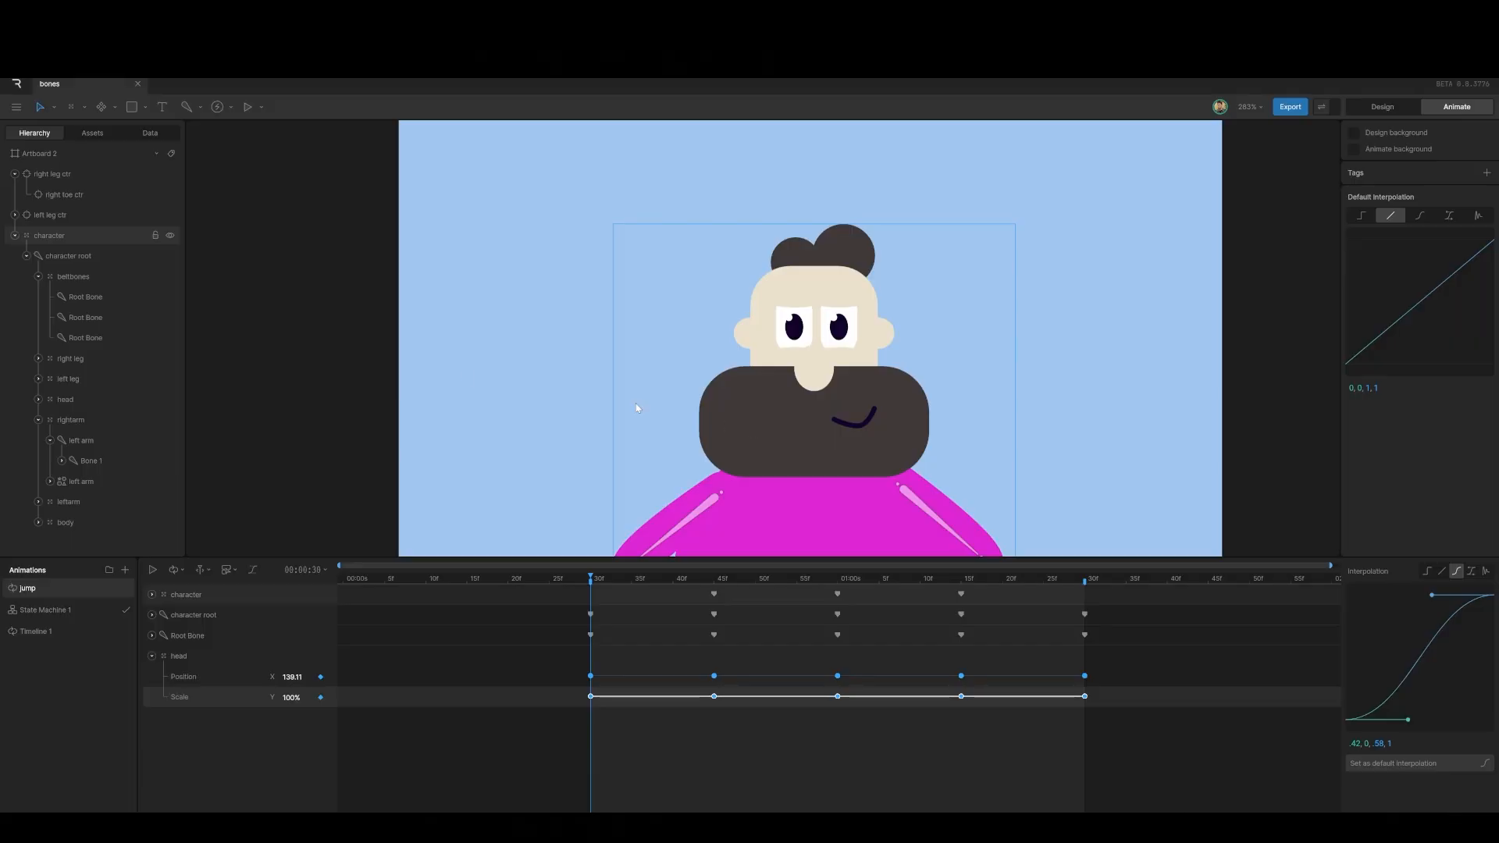
click(39, 400)
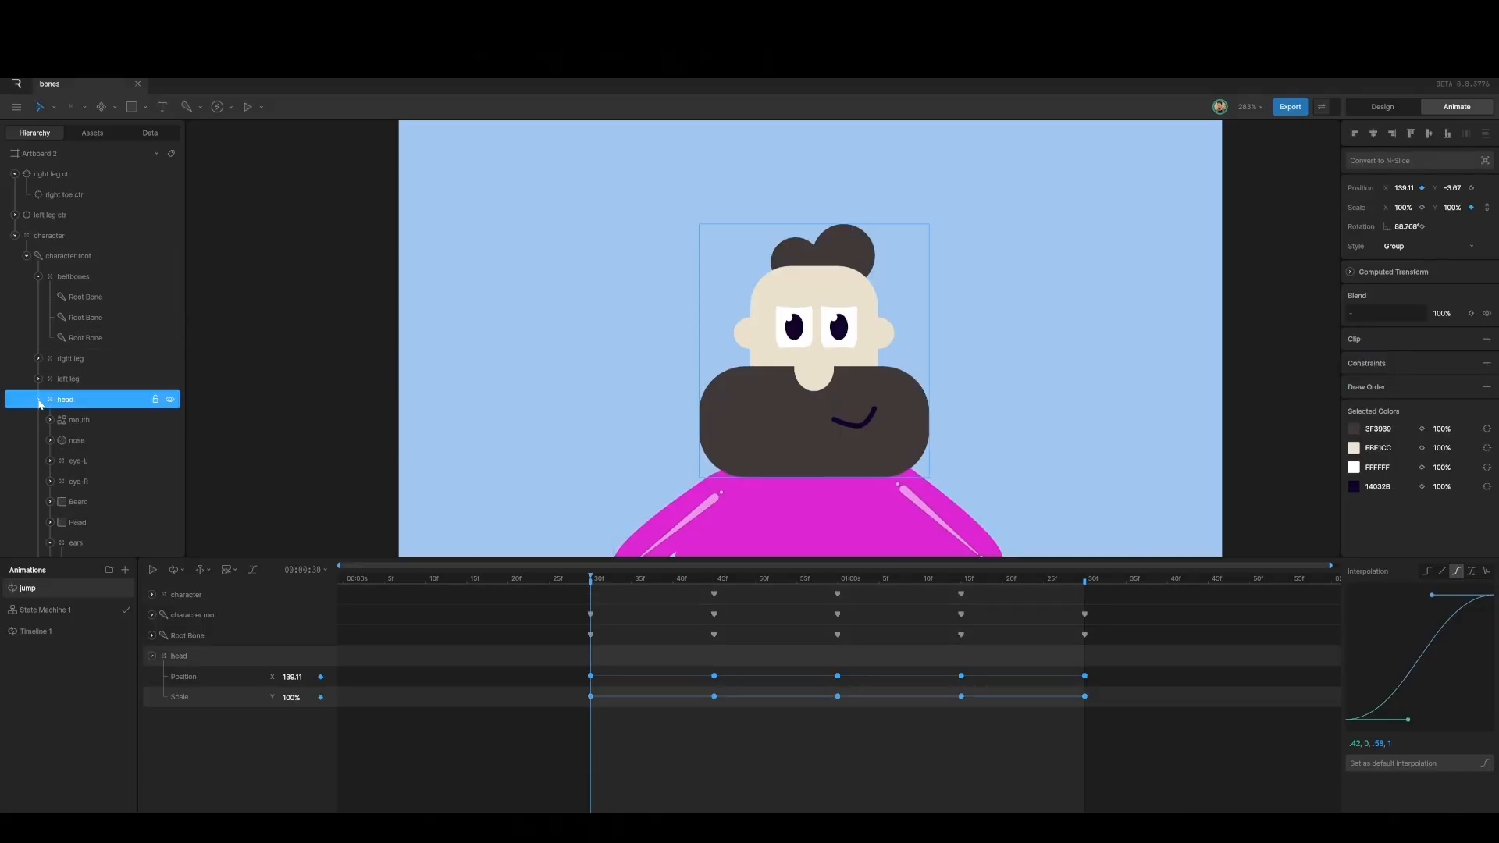
scroll(72, 461, down, 2)
click(73, 464)
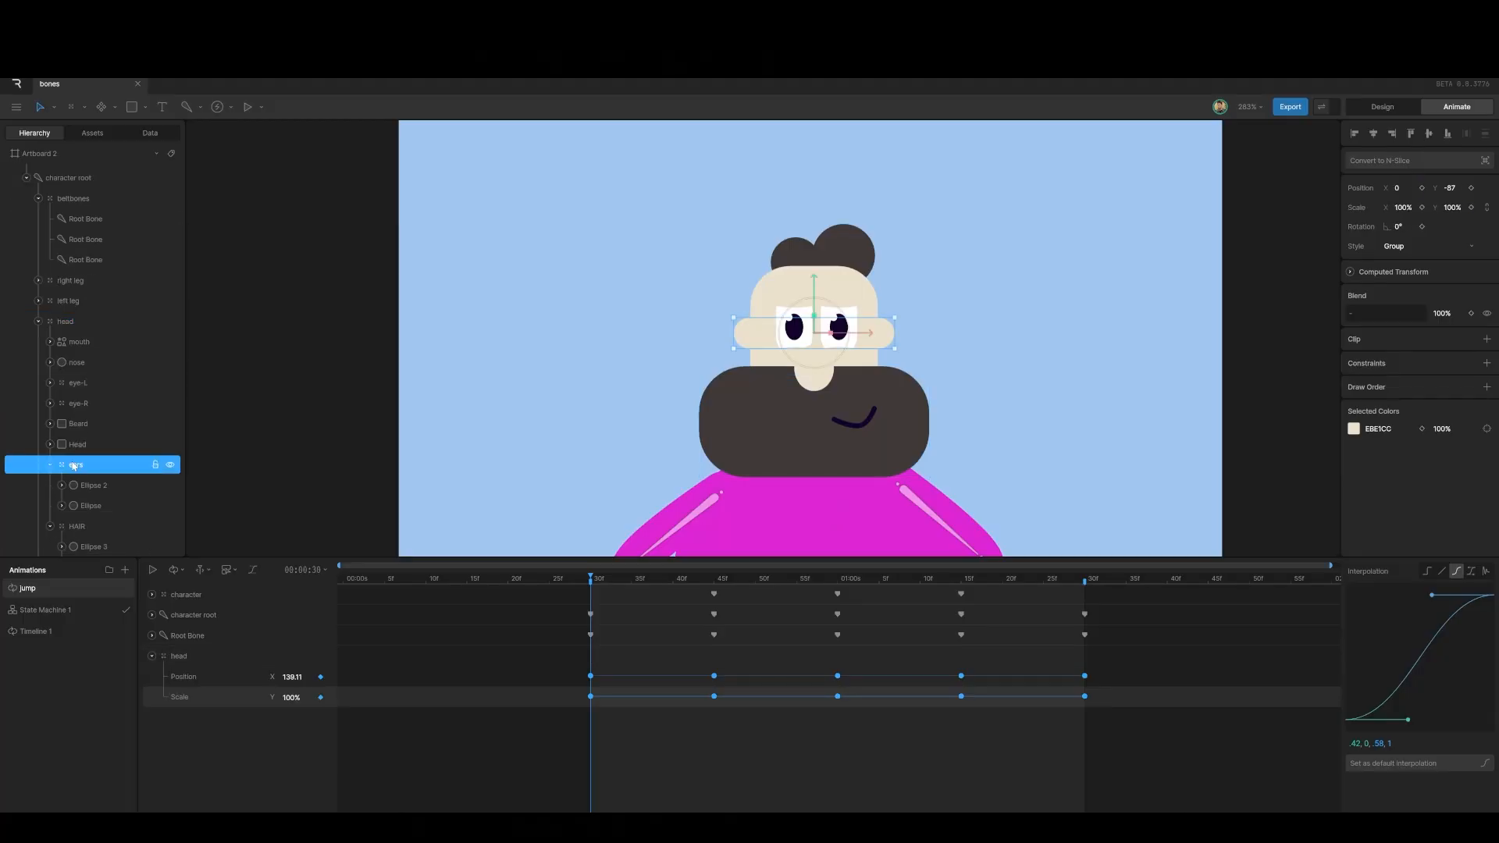
click(1473, 189)
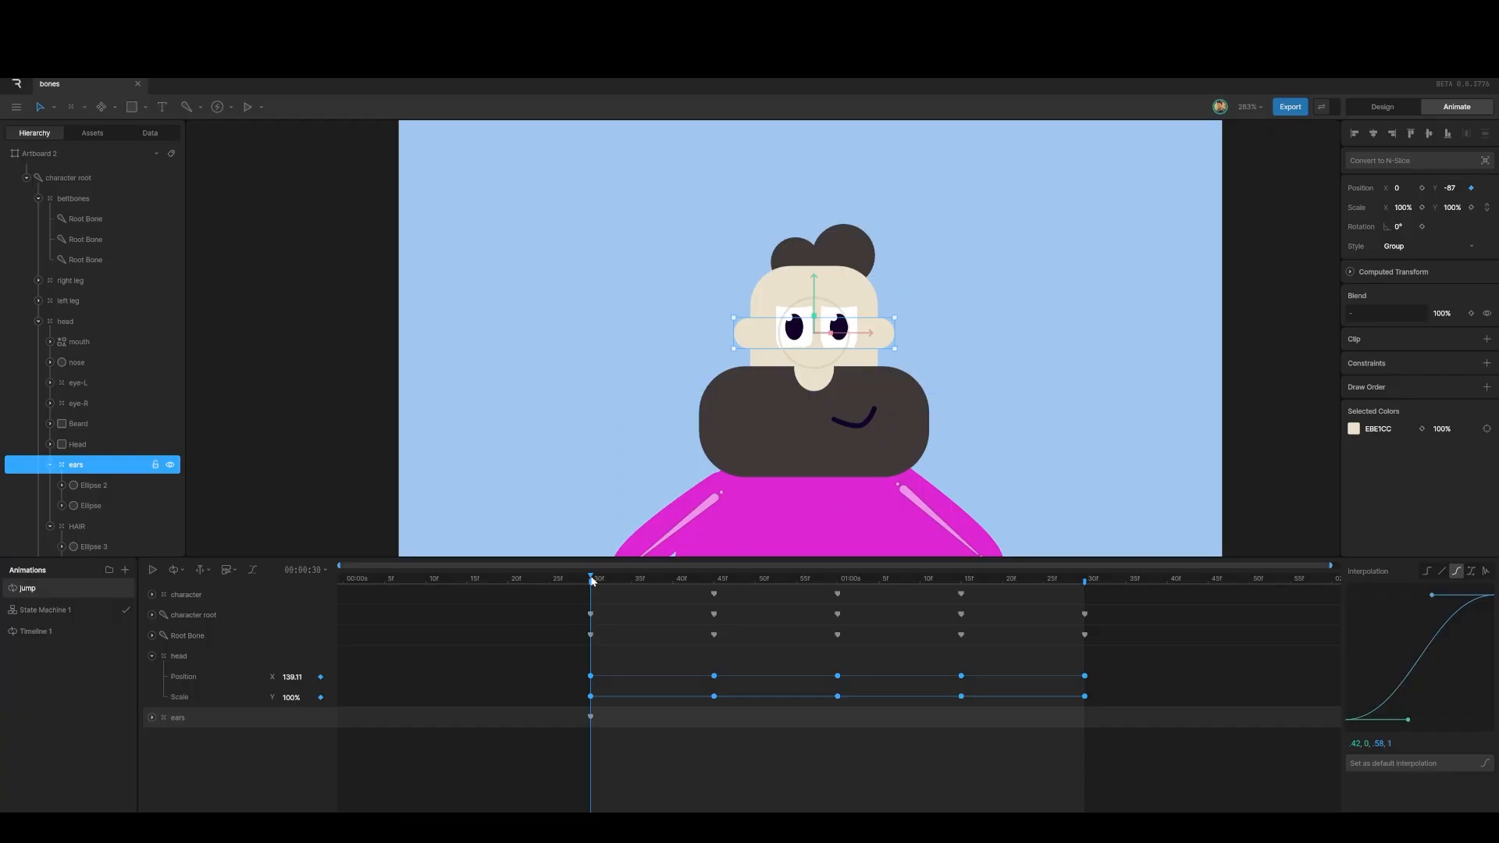
drag(592, 579, 713, 593)
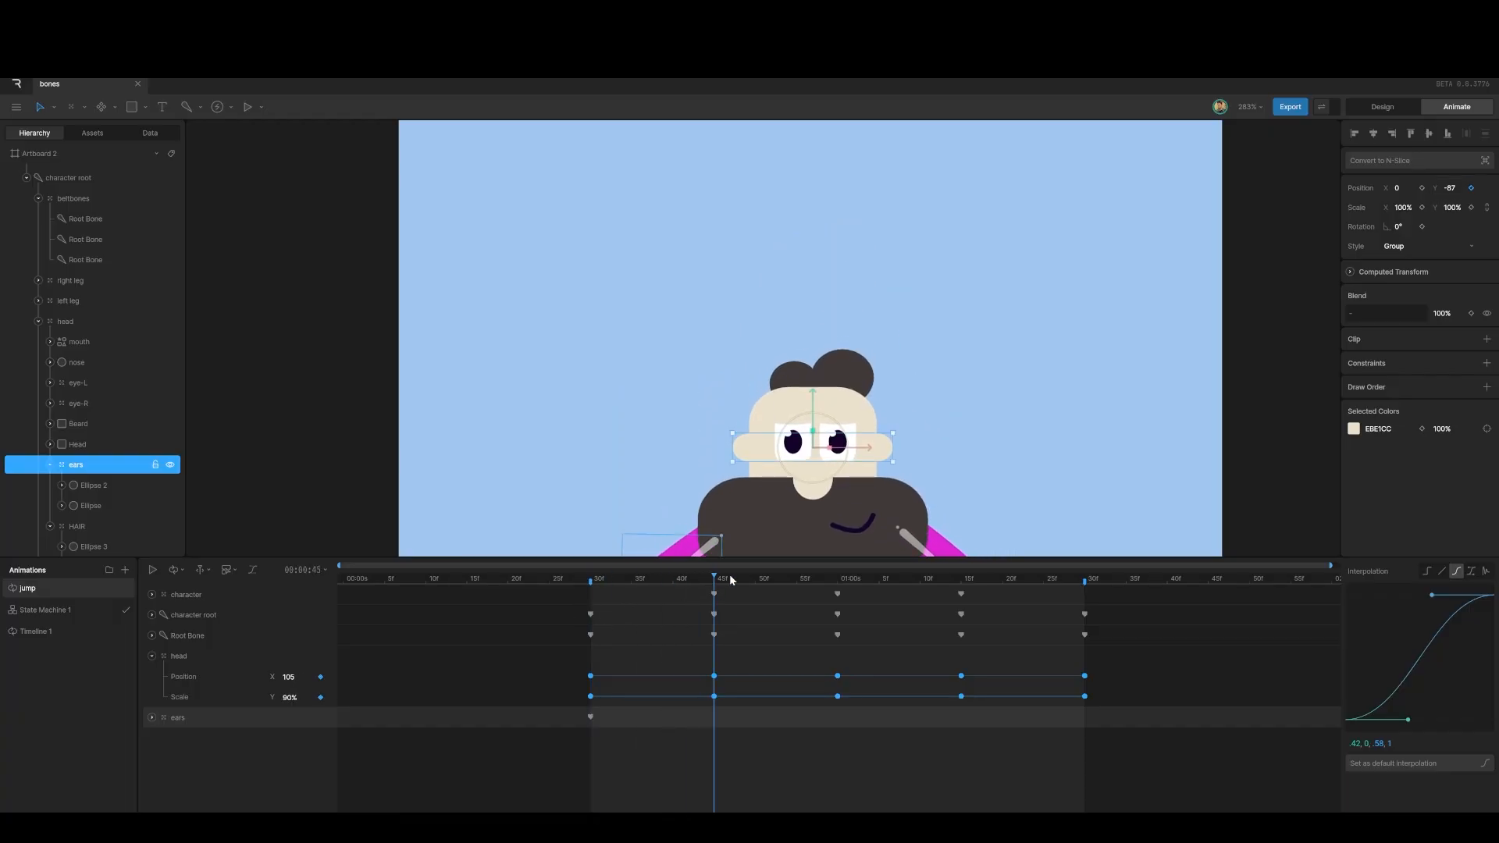
drag(881, 427, 878, 333)
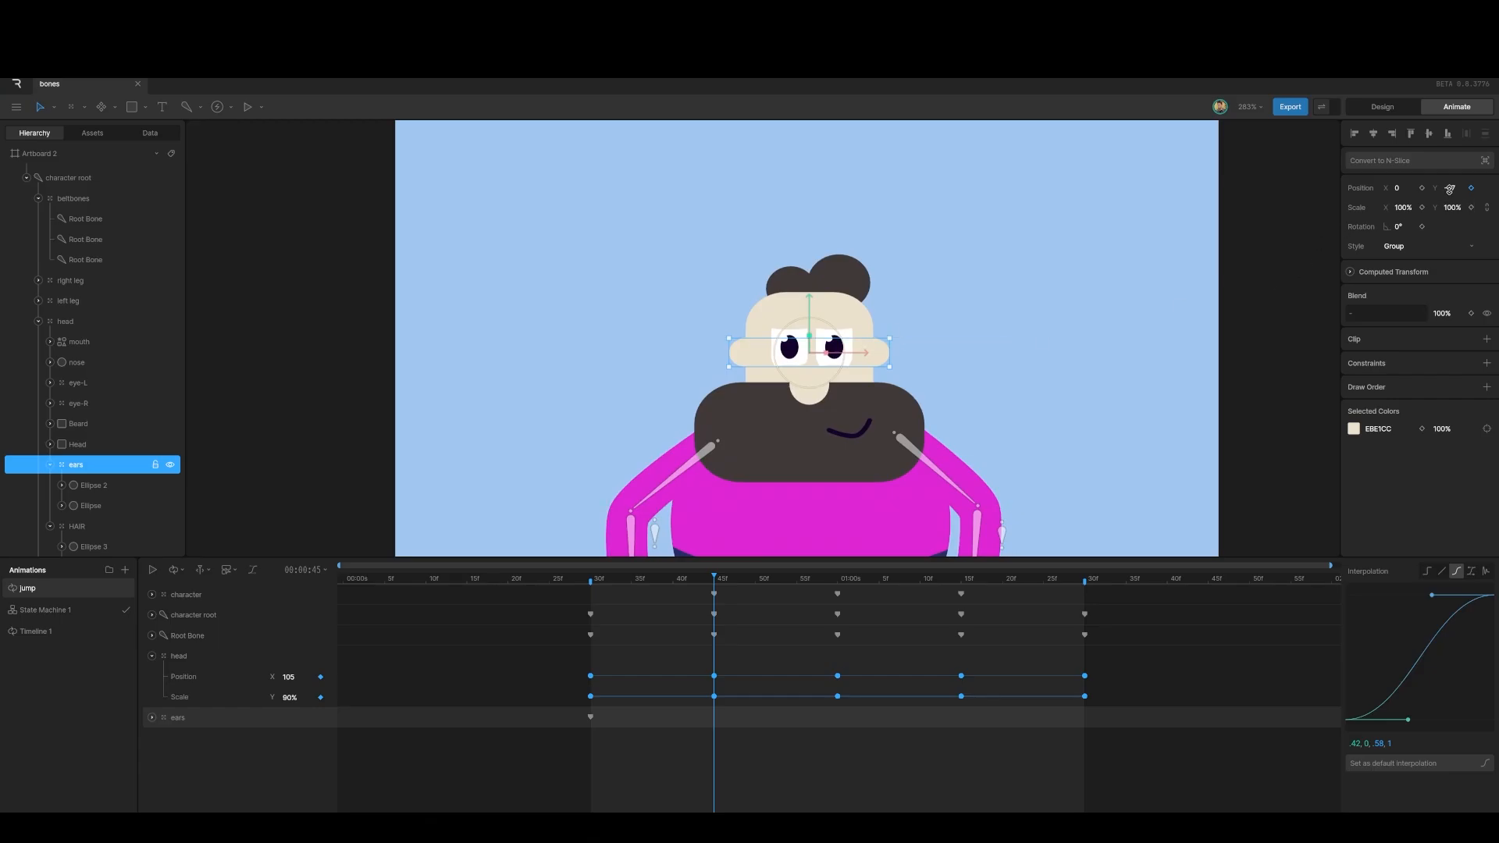
drag(1450, 187, 1450, 187)
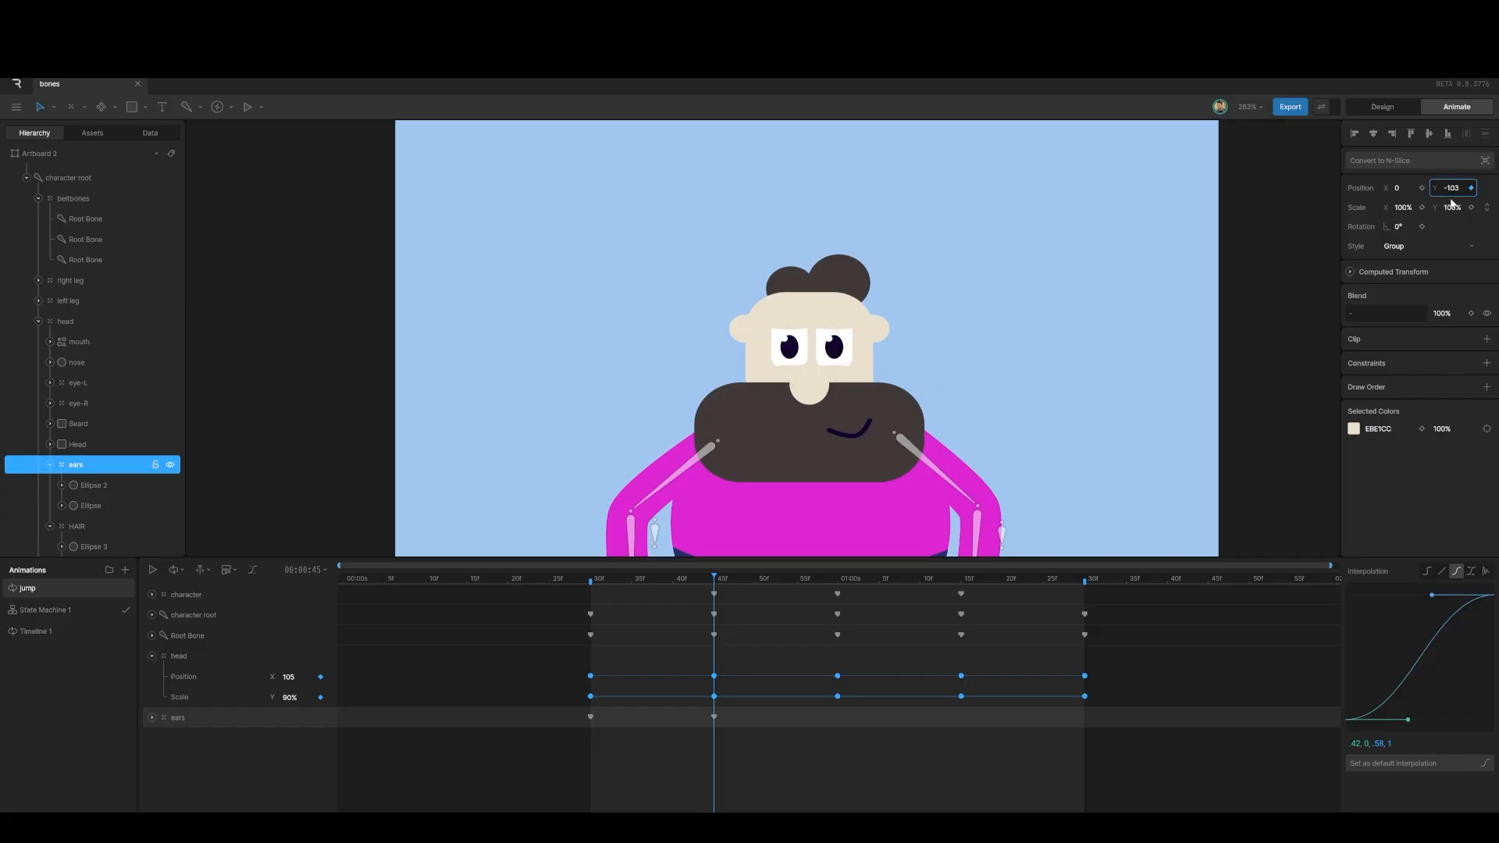
Step: Set the ears' height at 1:00 and reuse the raised 45f key at 1:15
drag(718, 579, 833, 593)
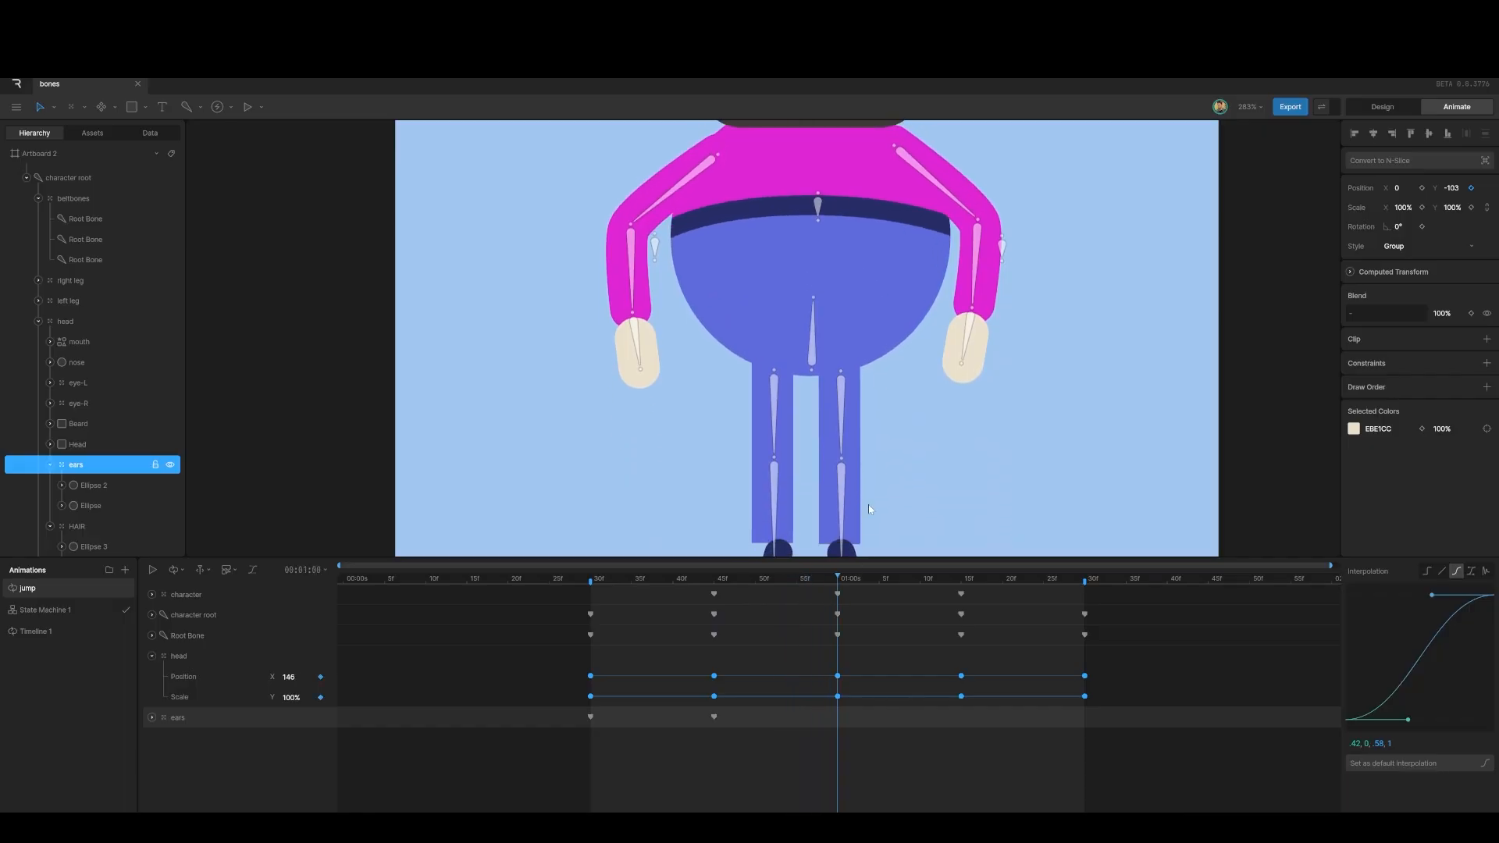
scroll(850, 297, up, 3)
scroll(850, 296, up, 10)
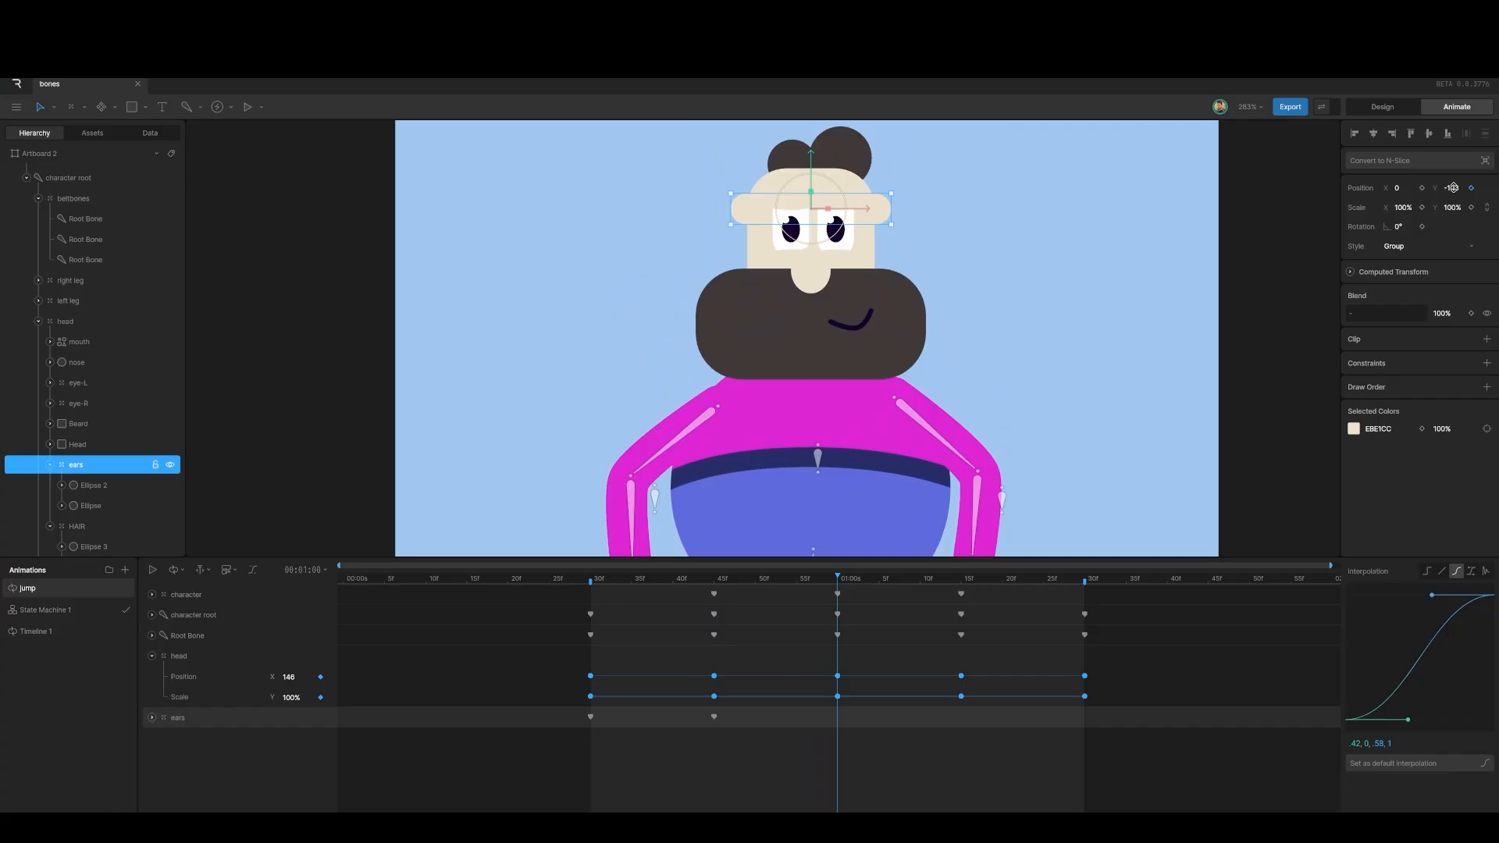
drag(1453, 188, 1461, 175)
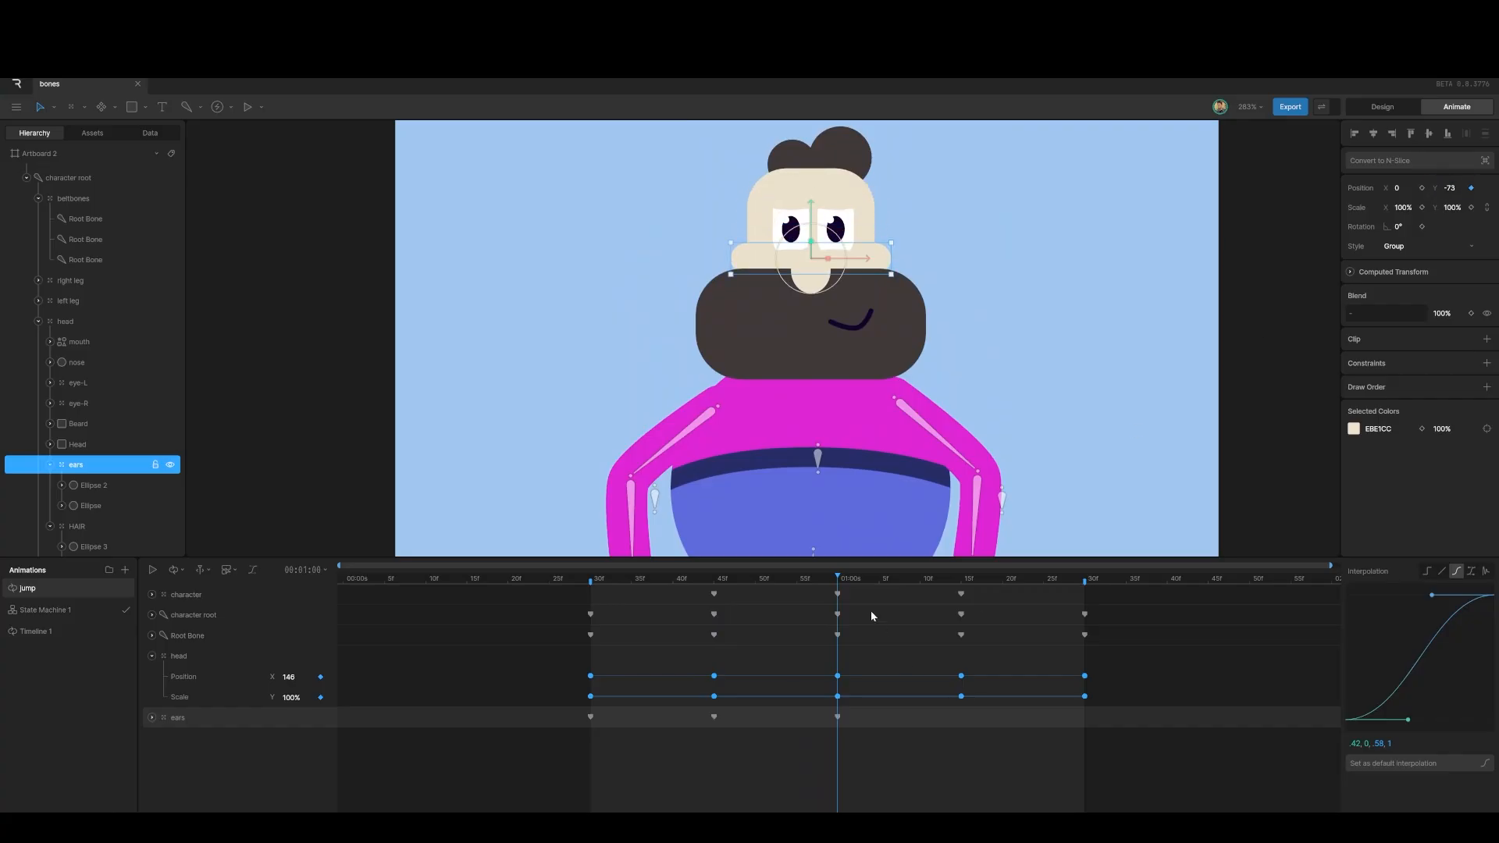
drag(839, 573, 960, 597)
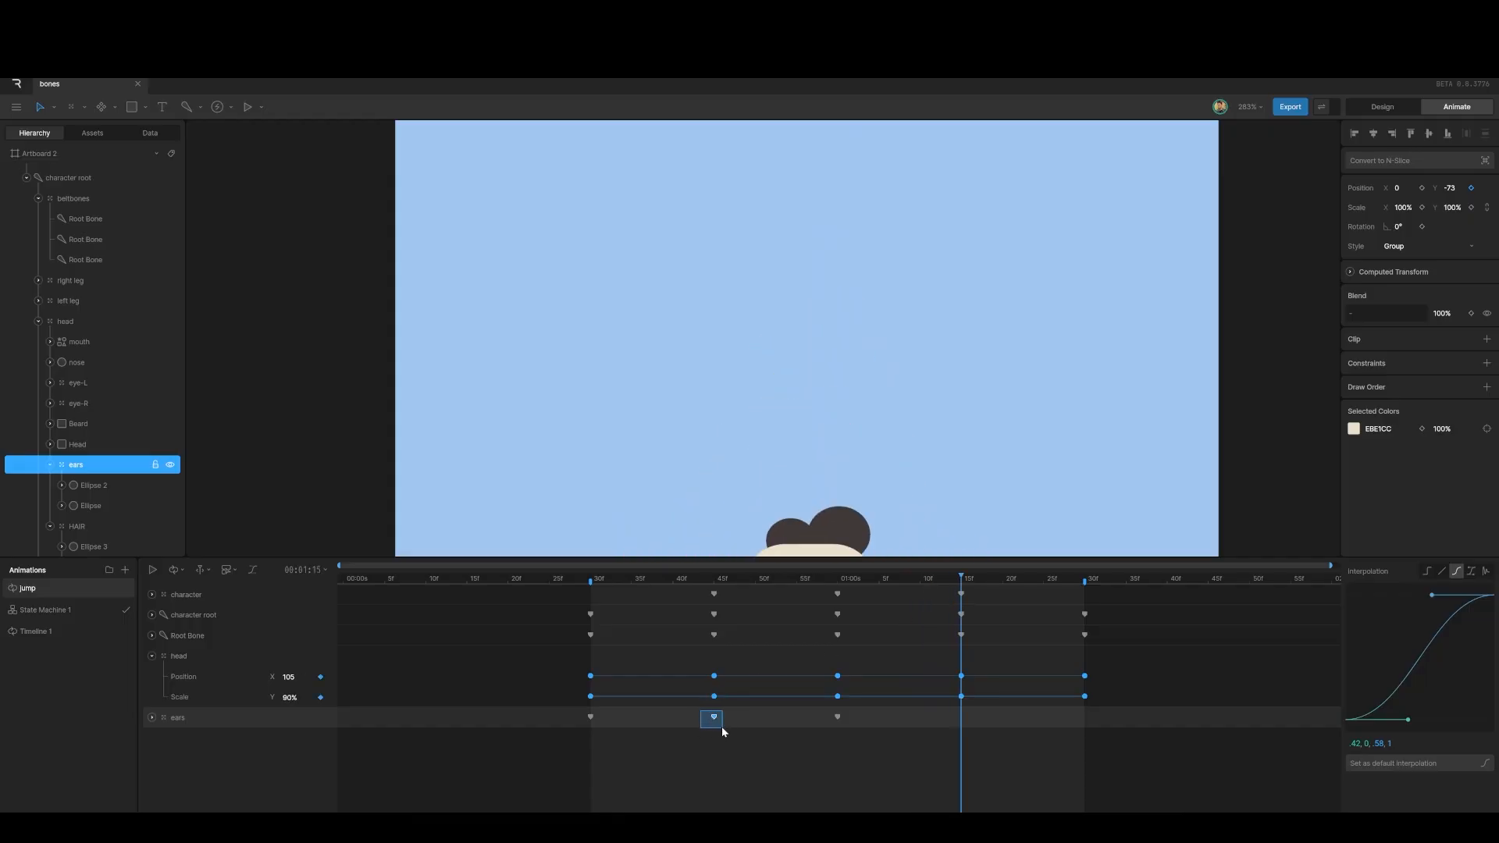
drag(721, 726, 721, 726)
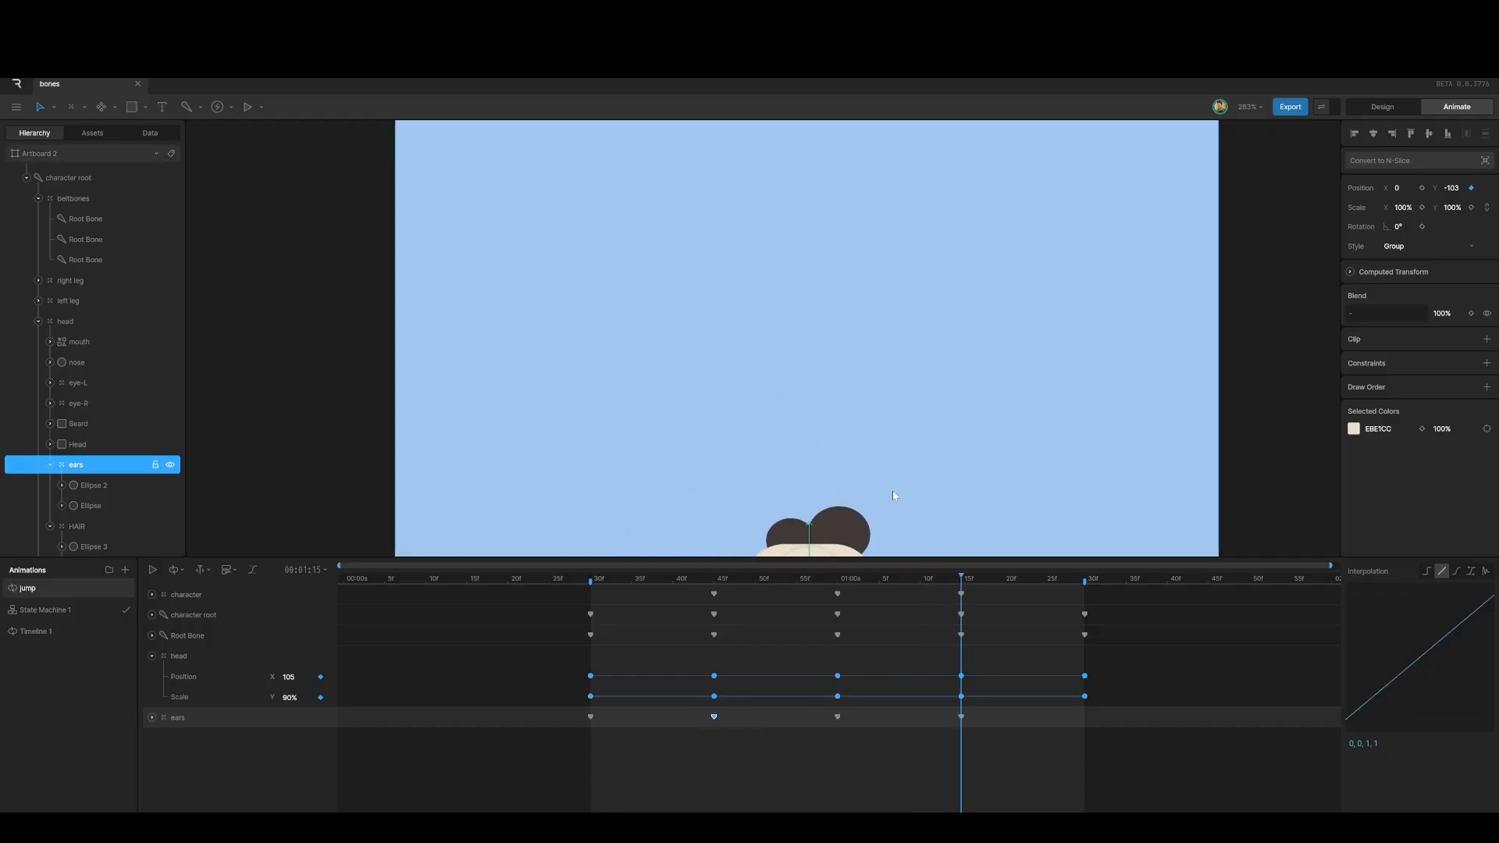
drag(893, 493, 886, 293)
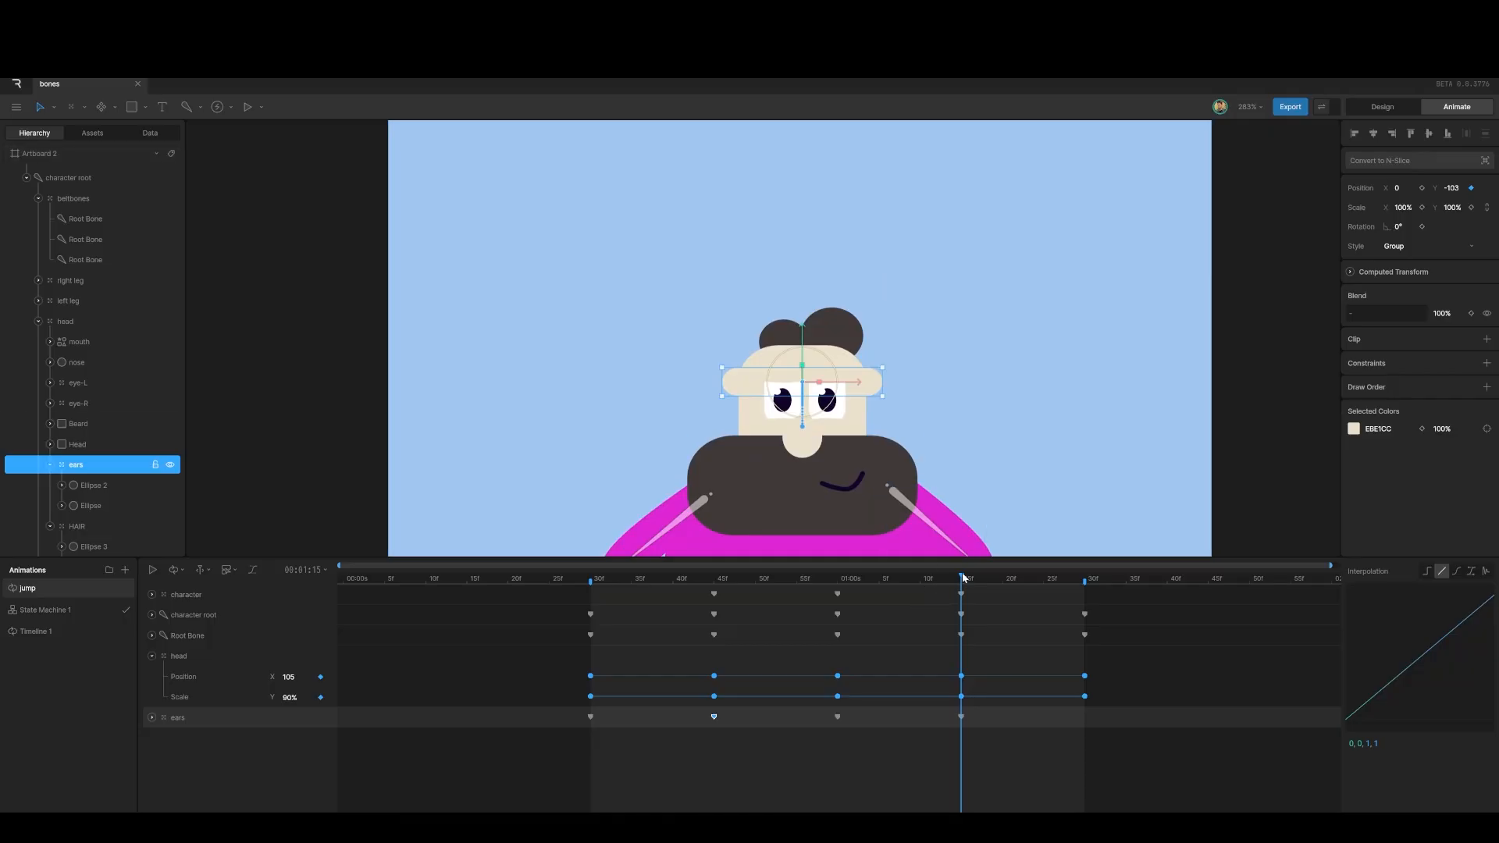
Step: Paste the ears' 30f key at 1:30, ease all ears keys cubic, and play the jump
drag(964, 578, 1085, 609)
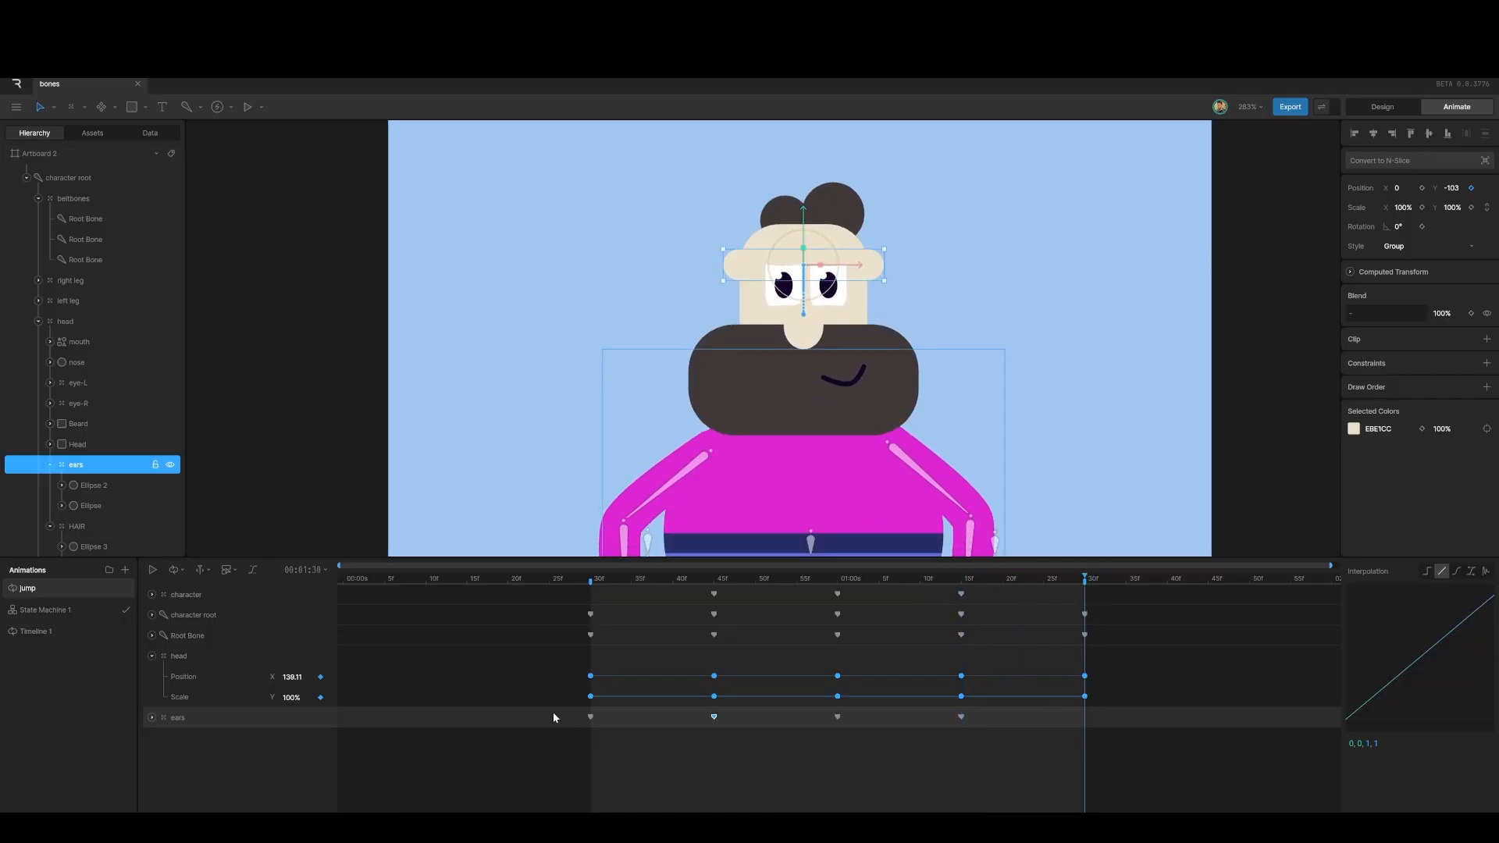
drag(553, 712, 1114, 762)
key(ctrl+c)
key(ctrl+v)
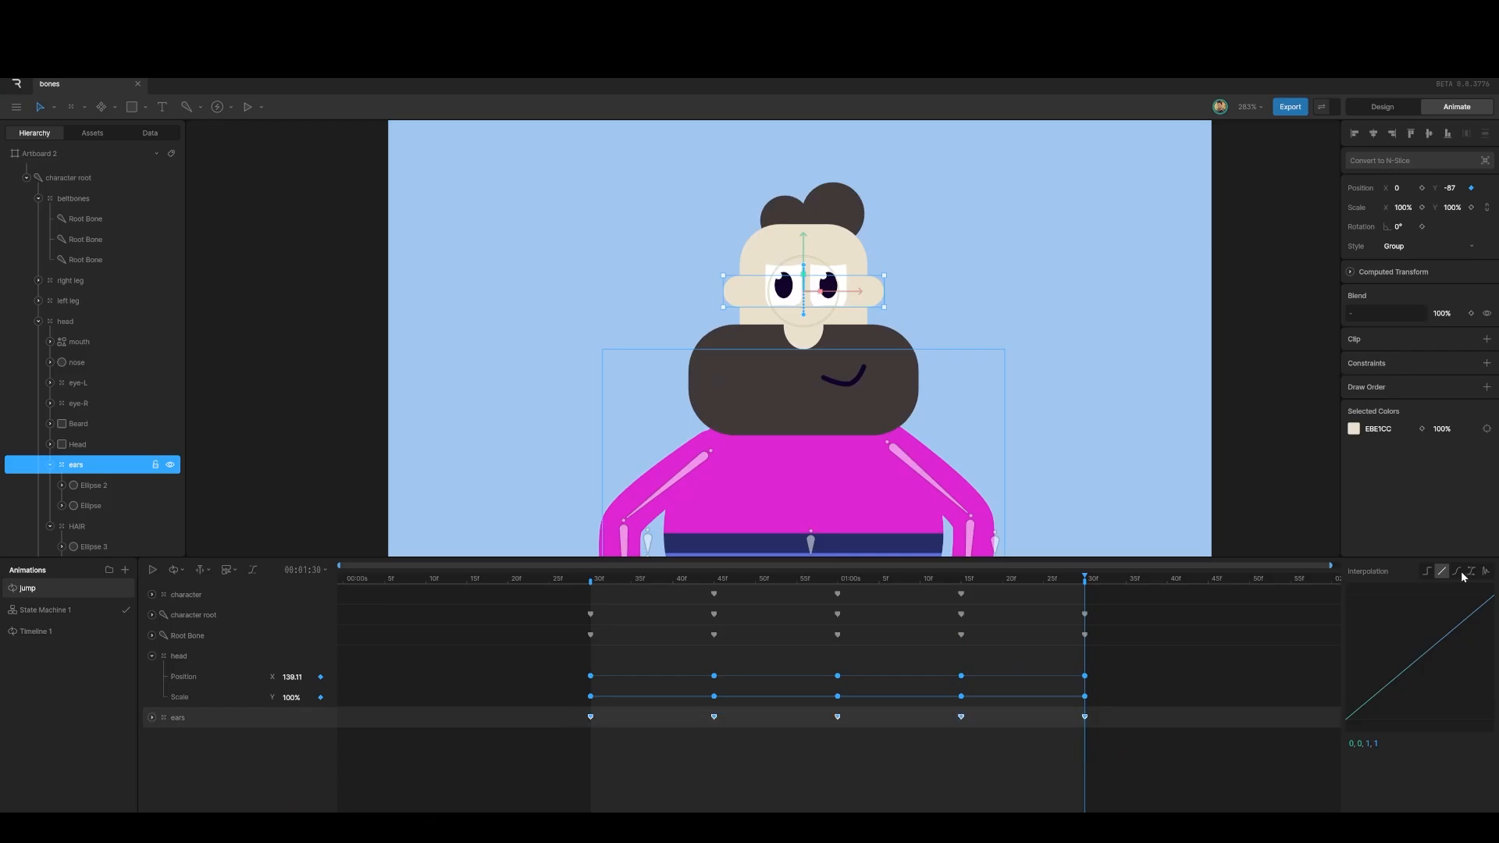
click(1458, 572)
key(space)
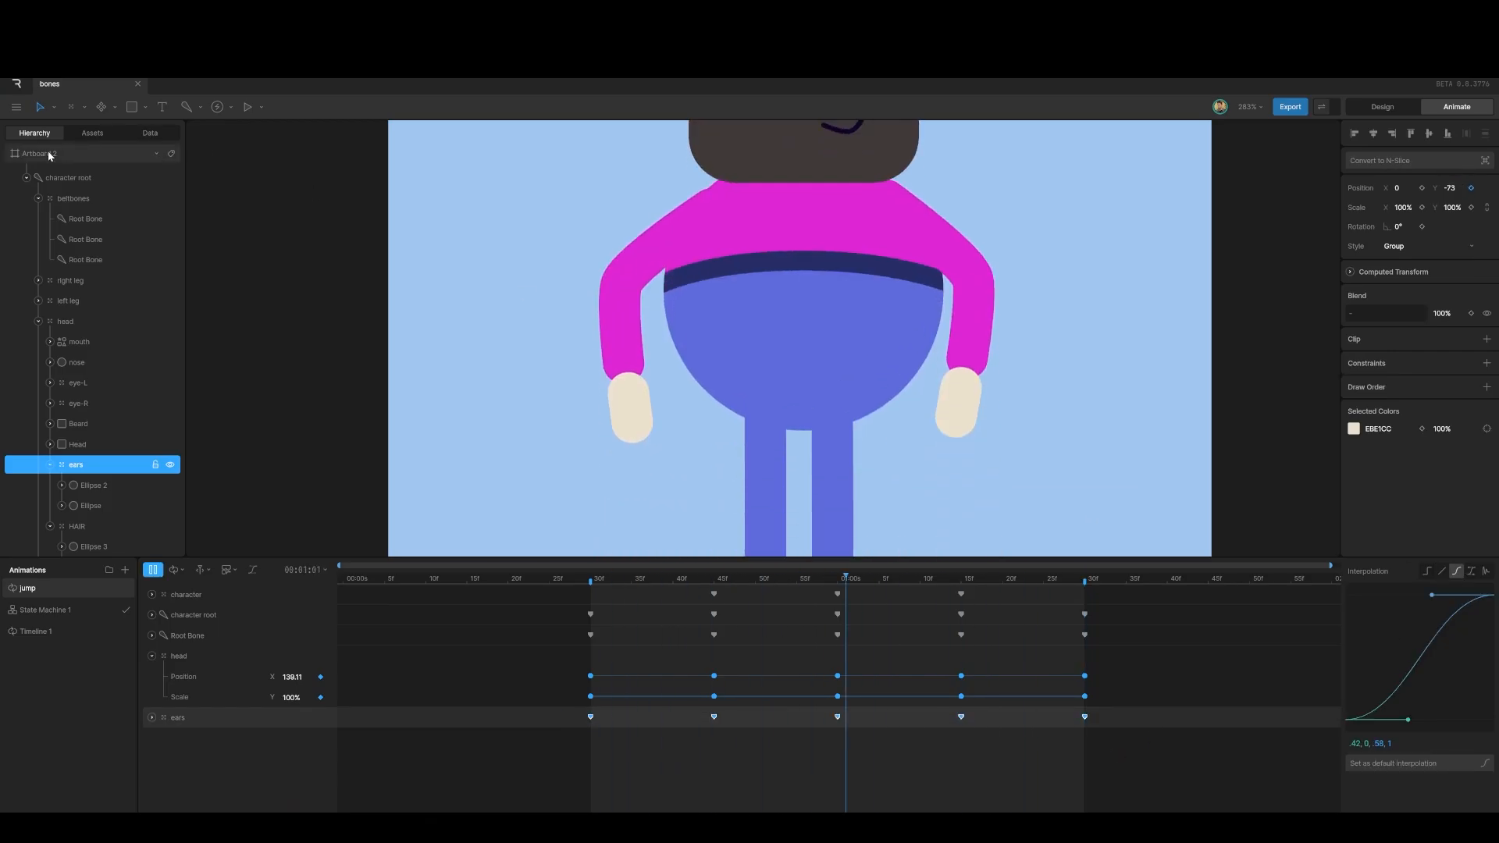
click(48, 153)
Step: Fit the artboard in view, stop the preview, rewind to 30f, and select the nose
key(f)
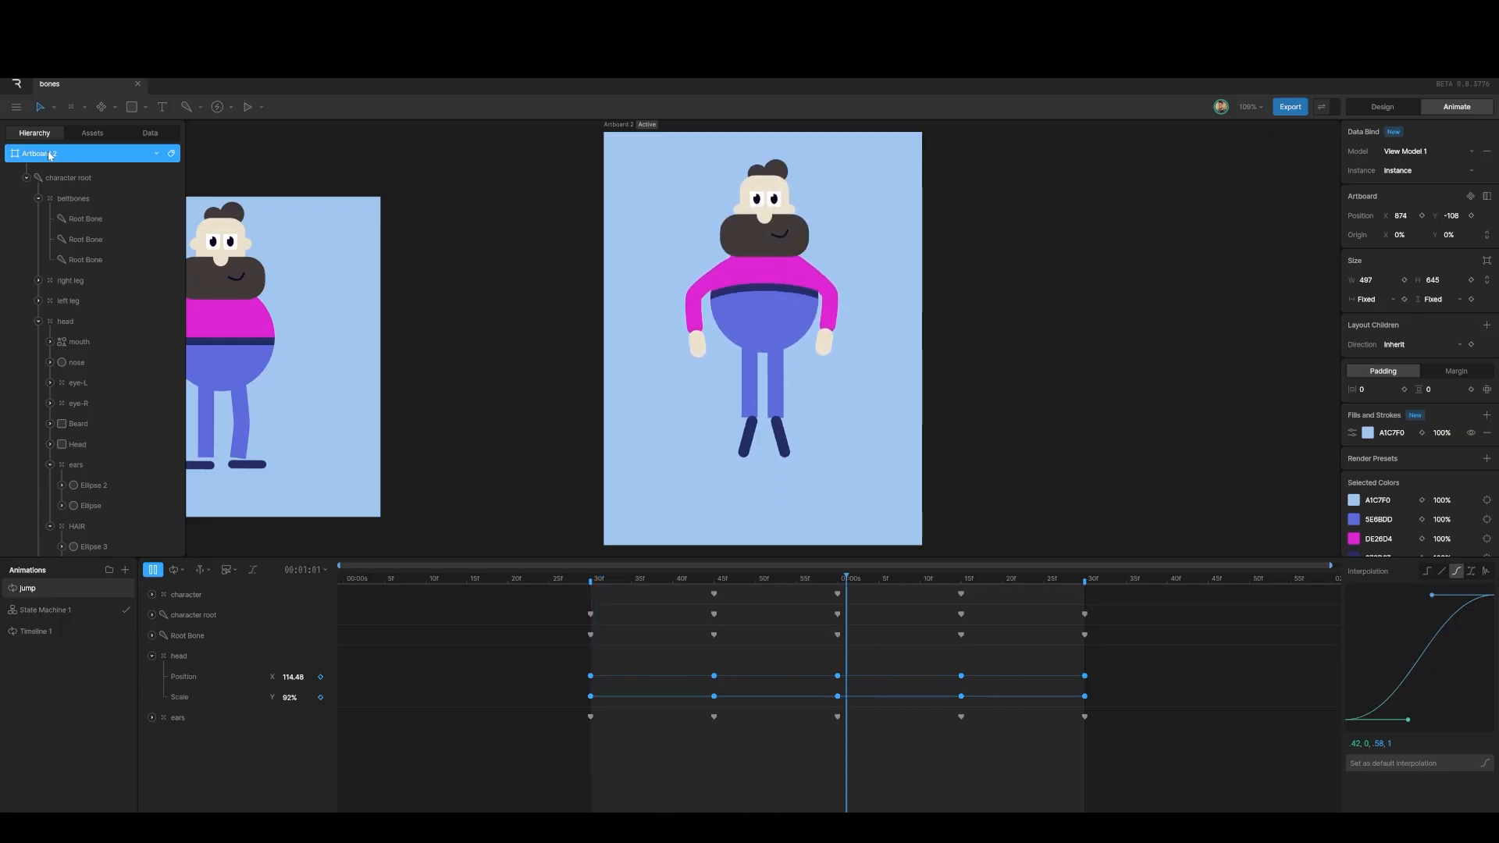
key(space)
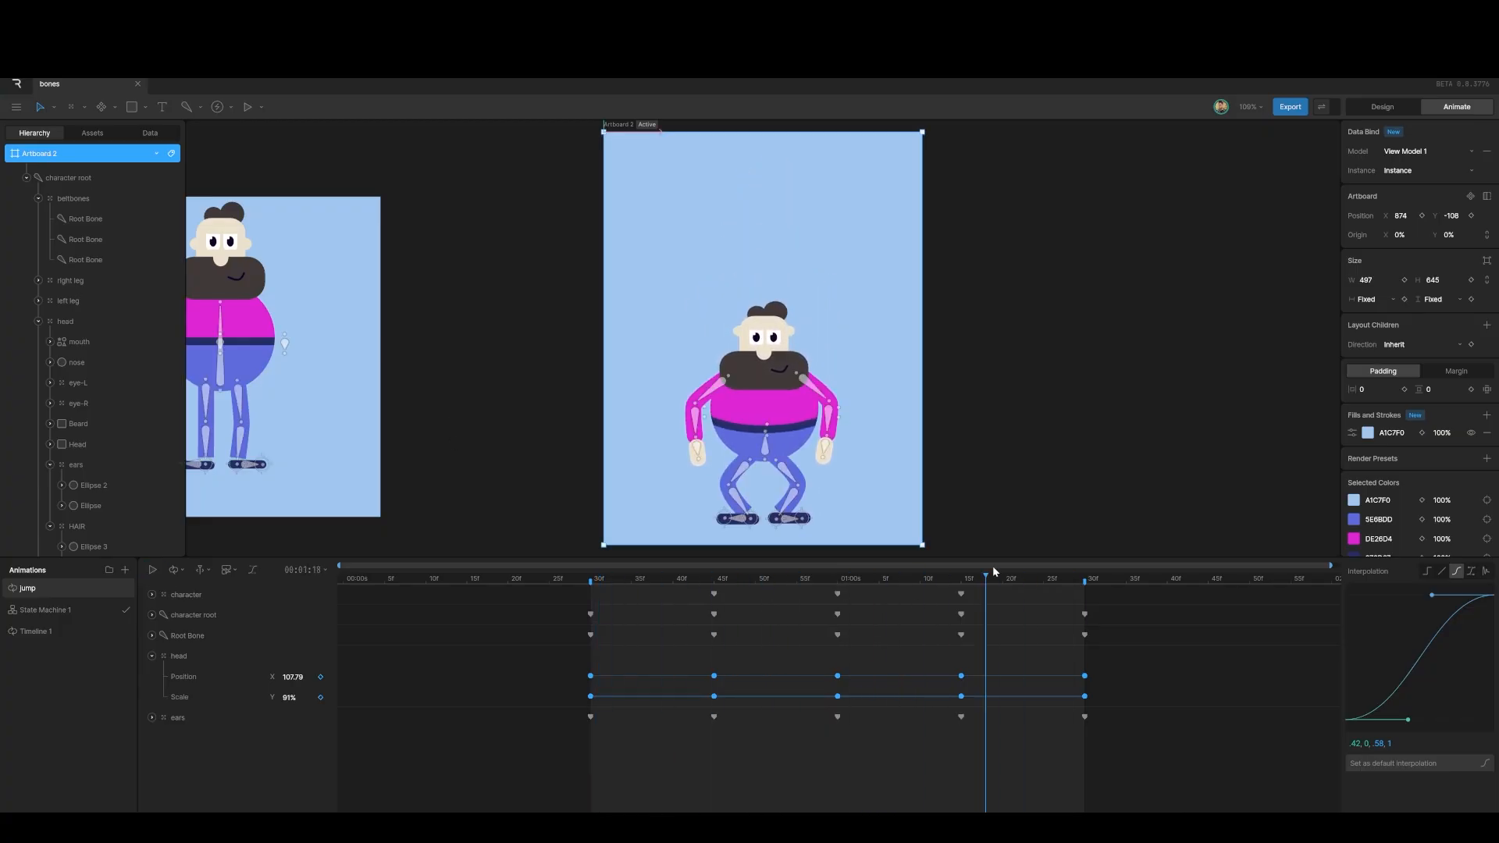
drag(993, 568, 589, 620)
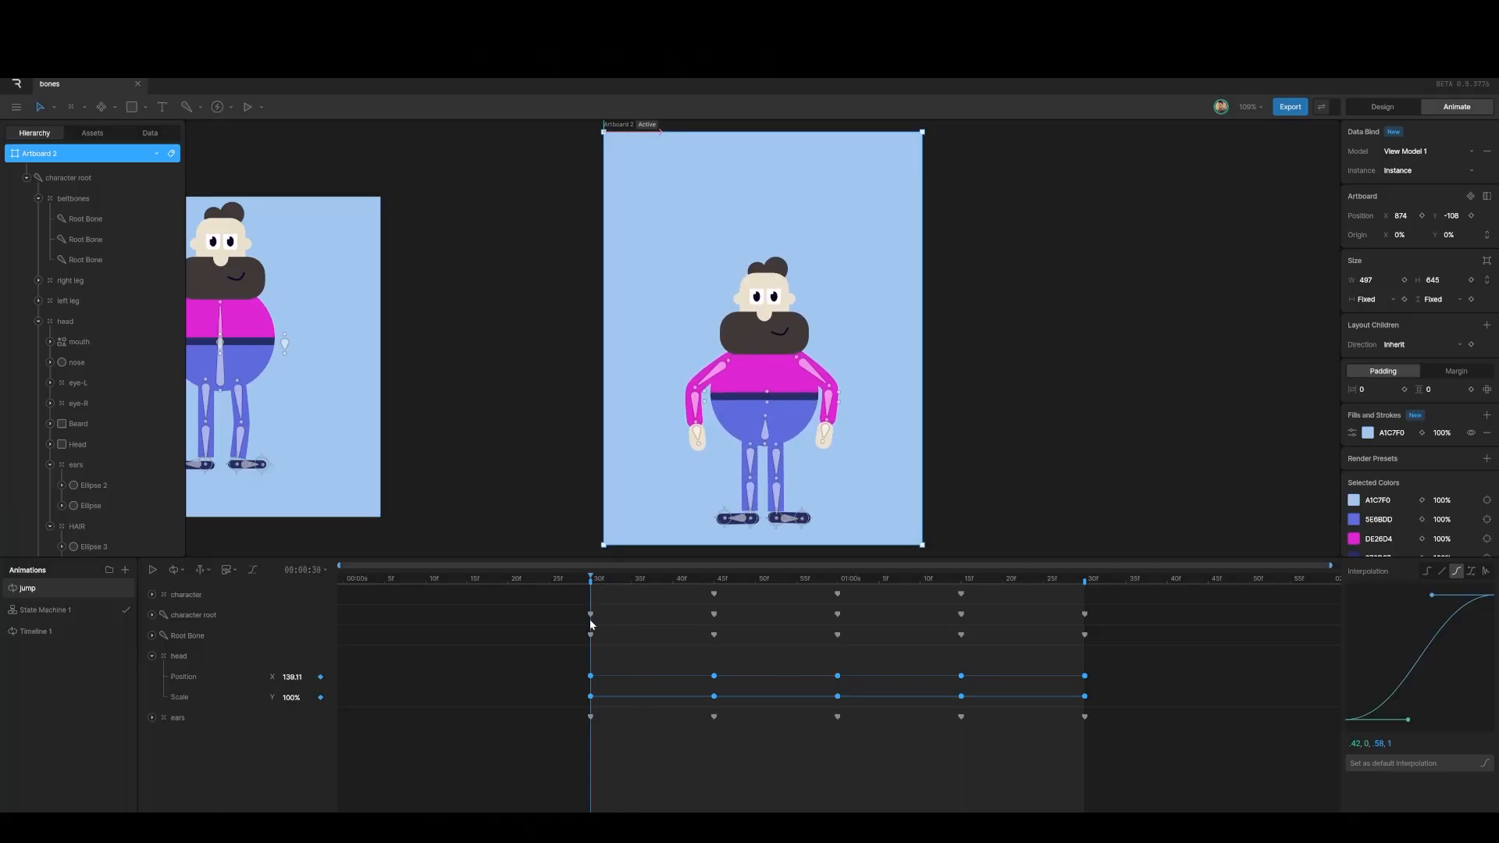
click(765, 314)
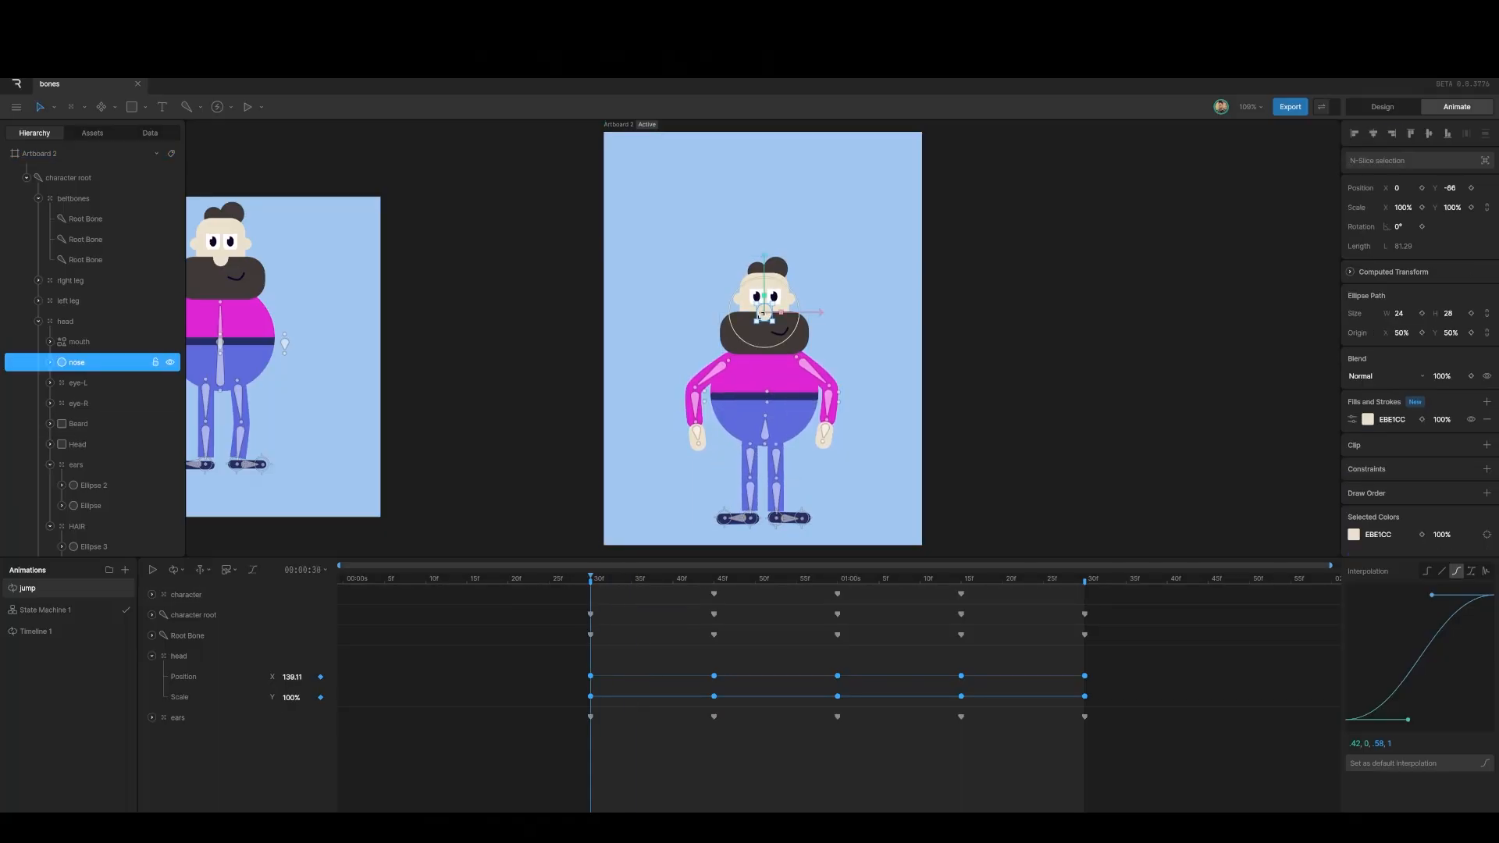
Step: Key the nose at 30f, at -58 at 45f, and at -75 at 01:00
click(1472, 189)
drag(595, 583, 719, 589)
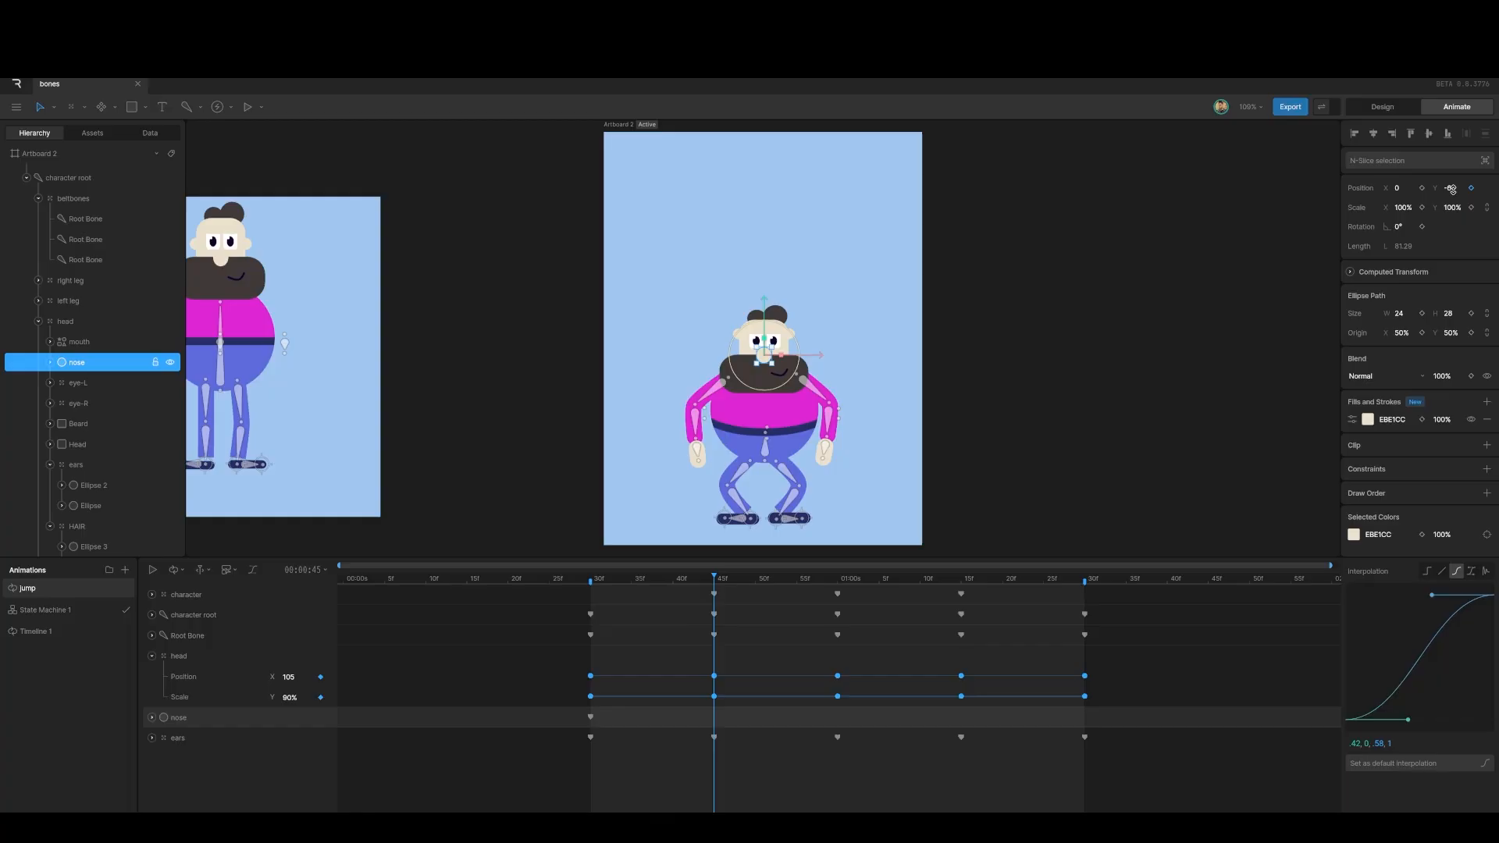
drag(1453, 190, 1453, 190)
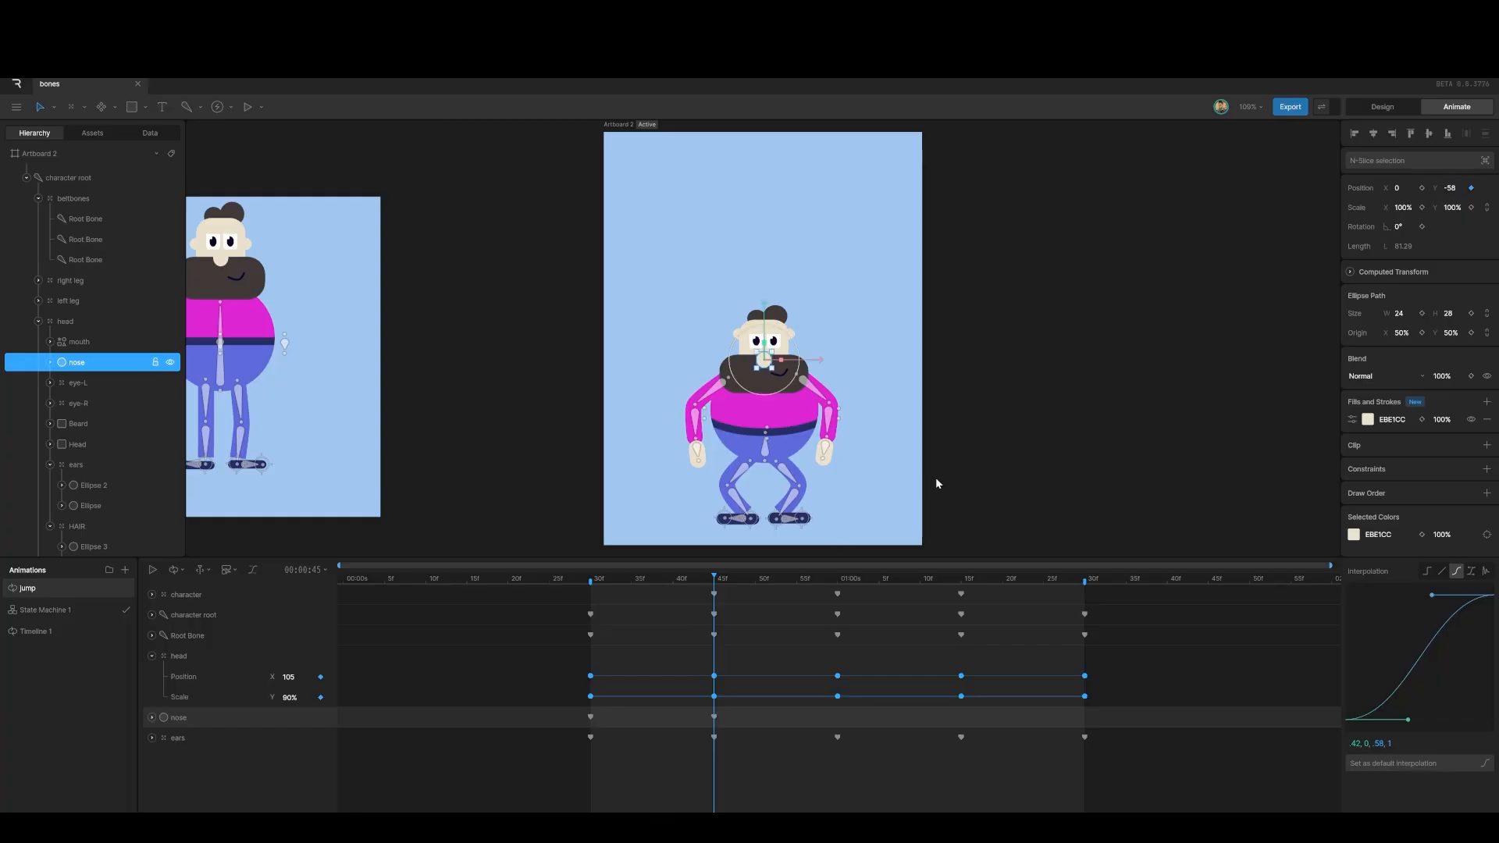
drag(715, 579, 842, 589)
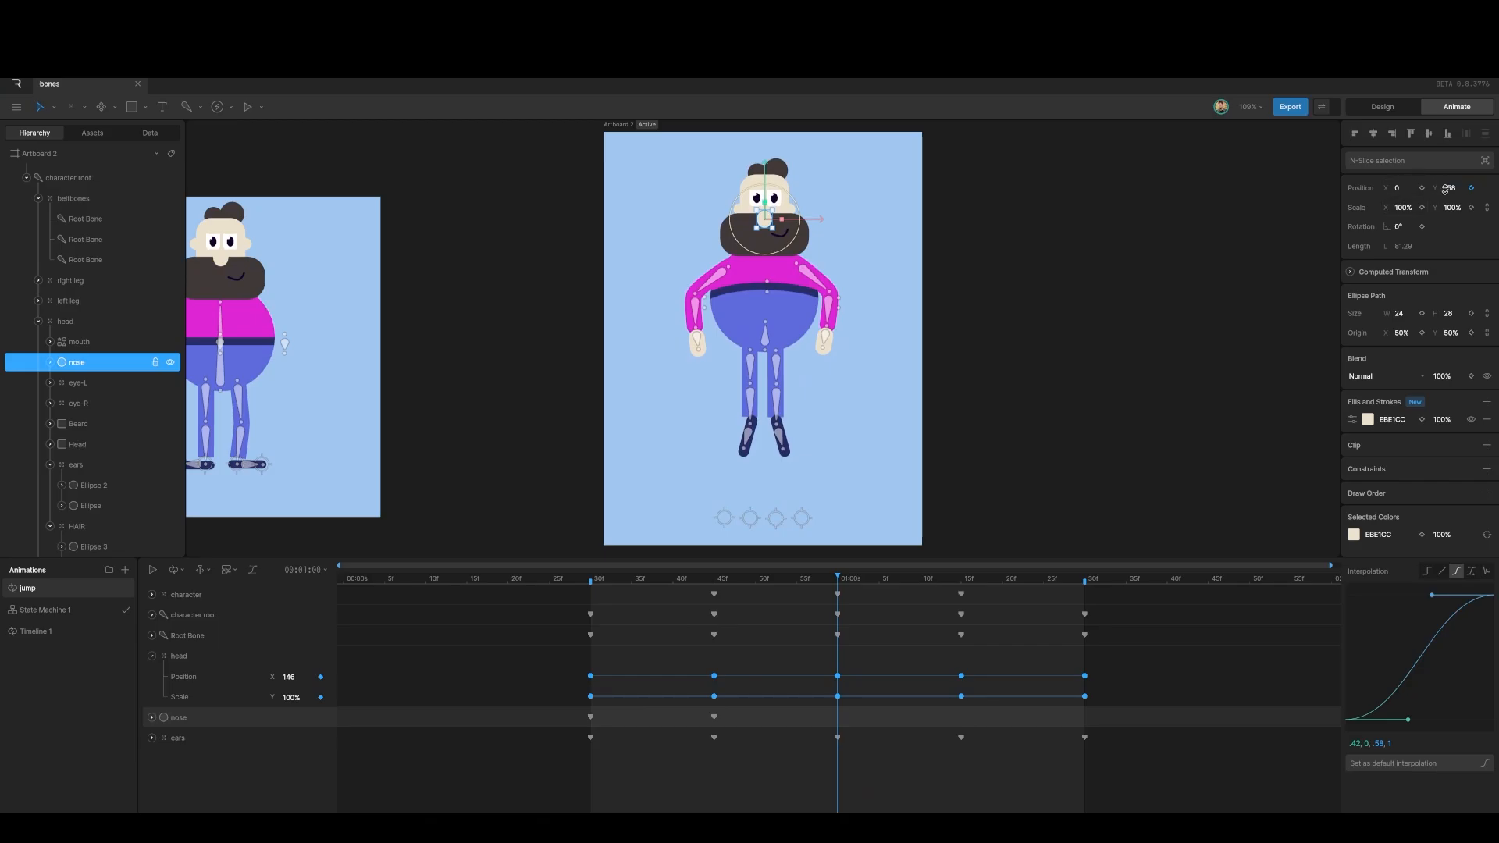
drag(1450, 188, 1455, 201)
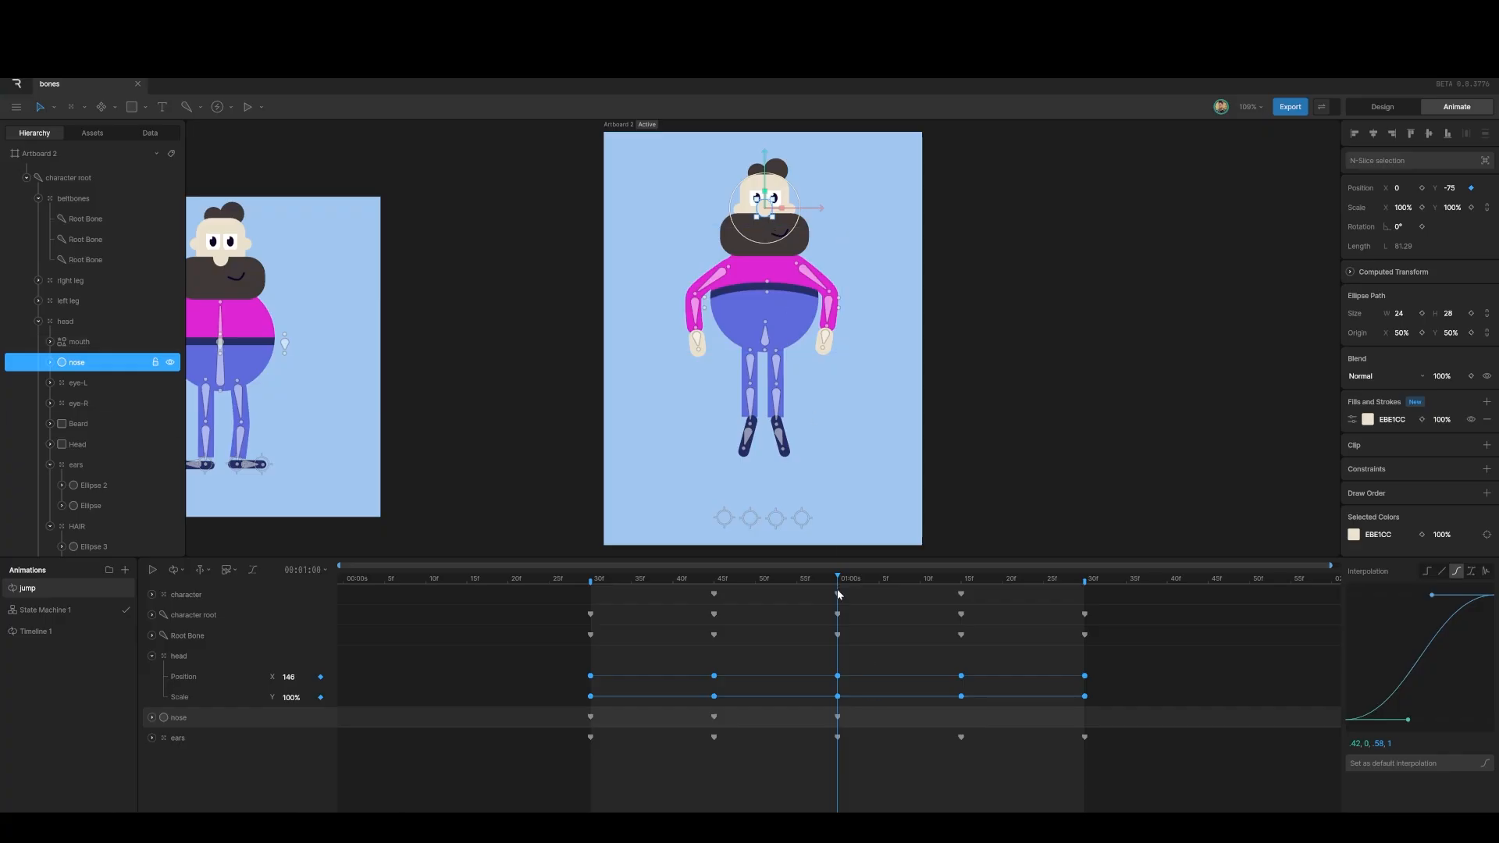
Step: Paste the 45f nose pose at 01:15 and the 30f pose at 01:30
drag(841, 584, 959, 603)
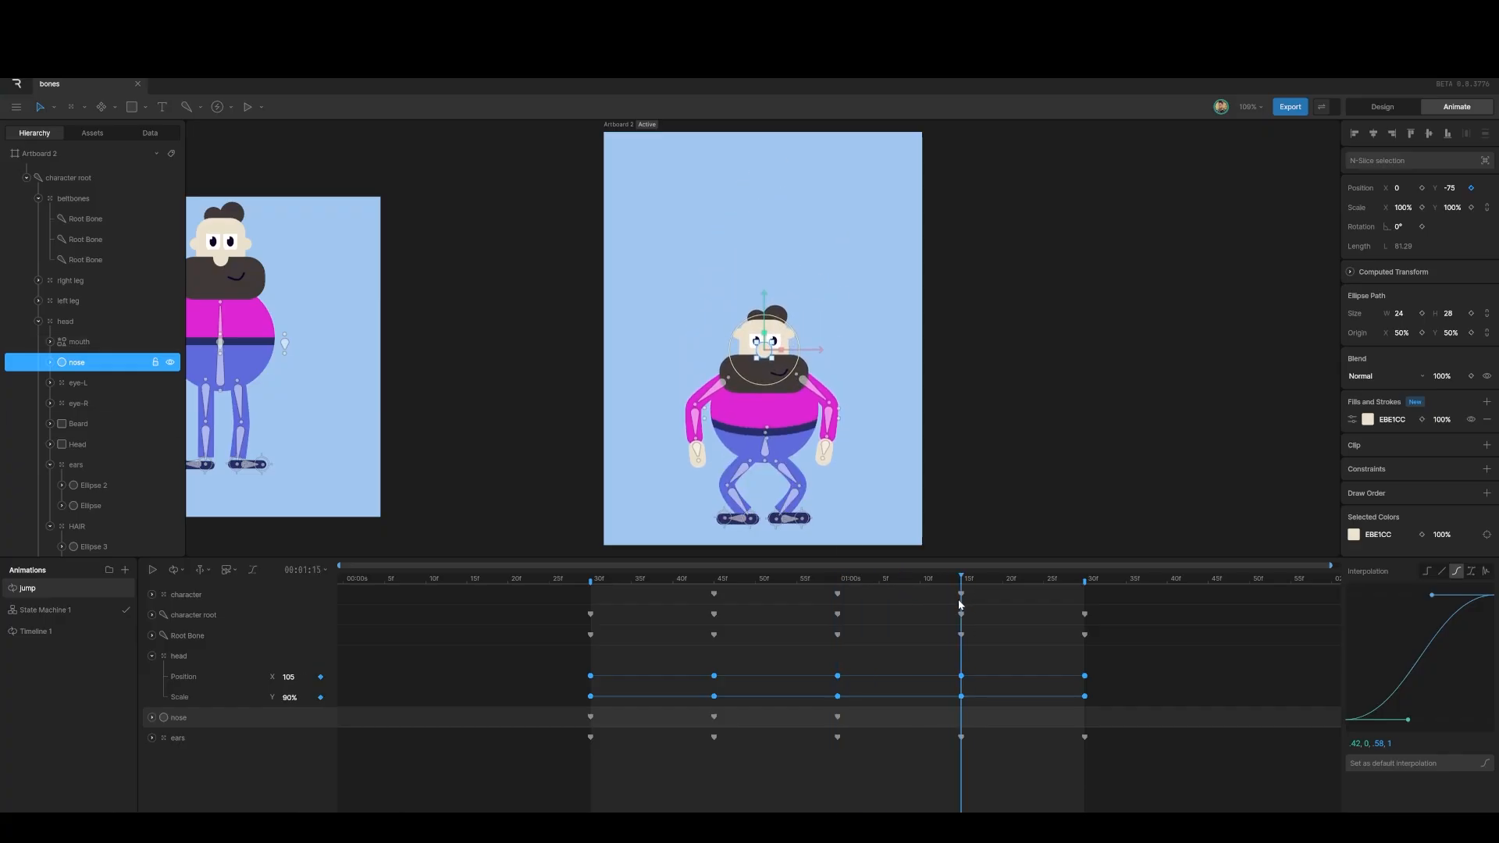
drag(719, 726, 722, 728)
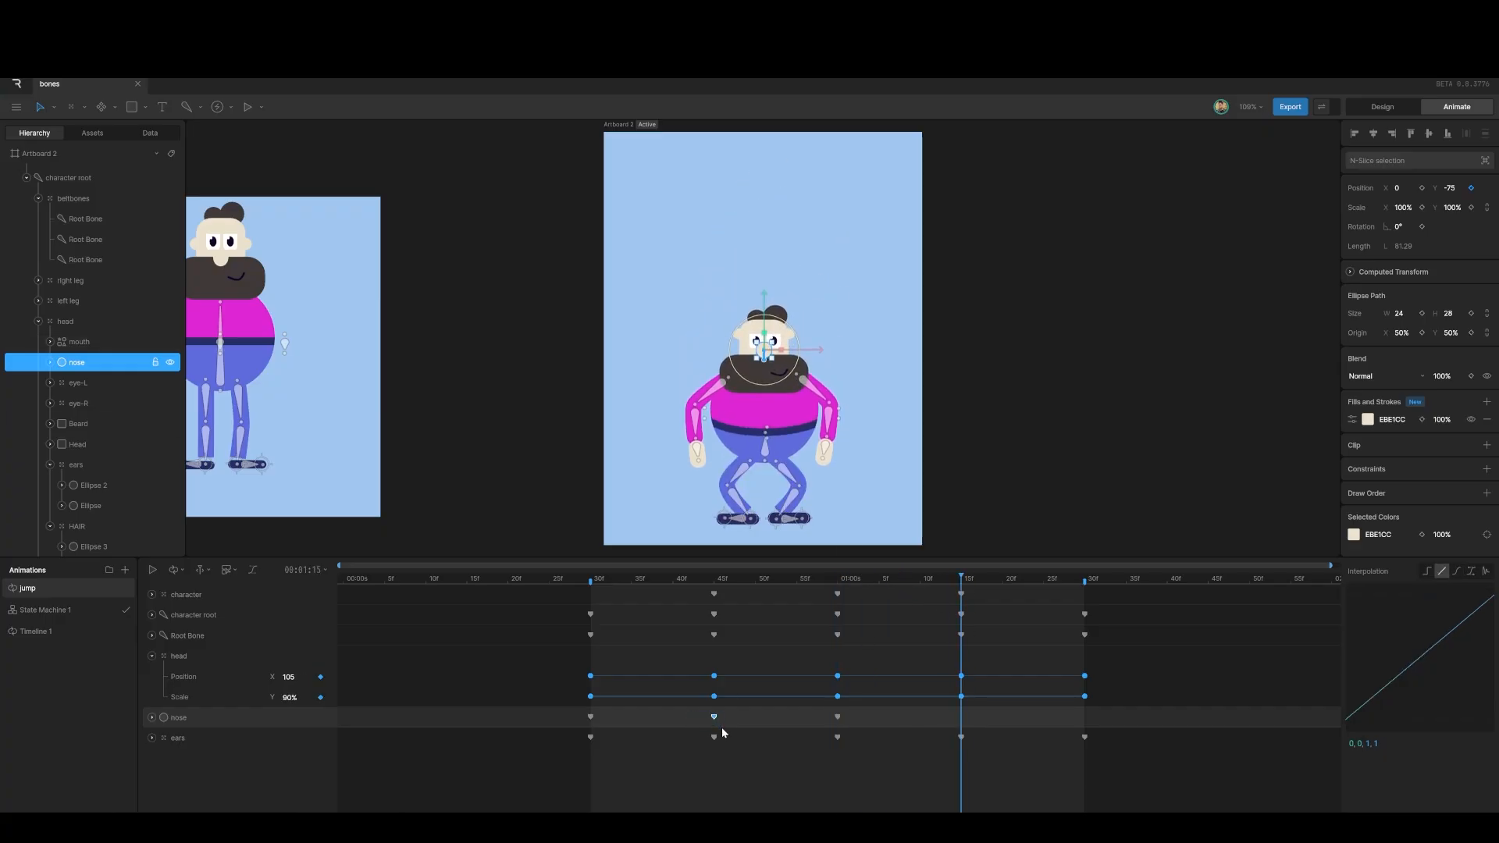
key(ctrl+v)
drag(963, 581, 1084, 593)
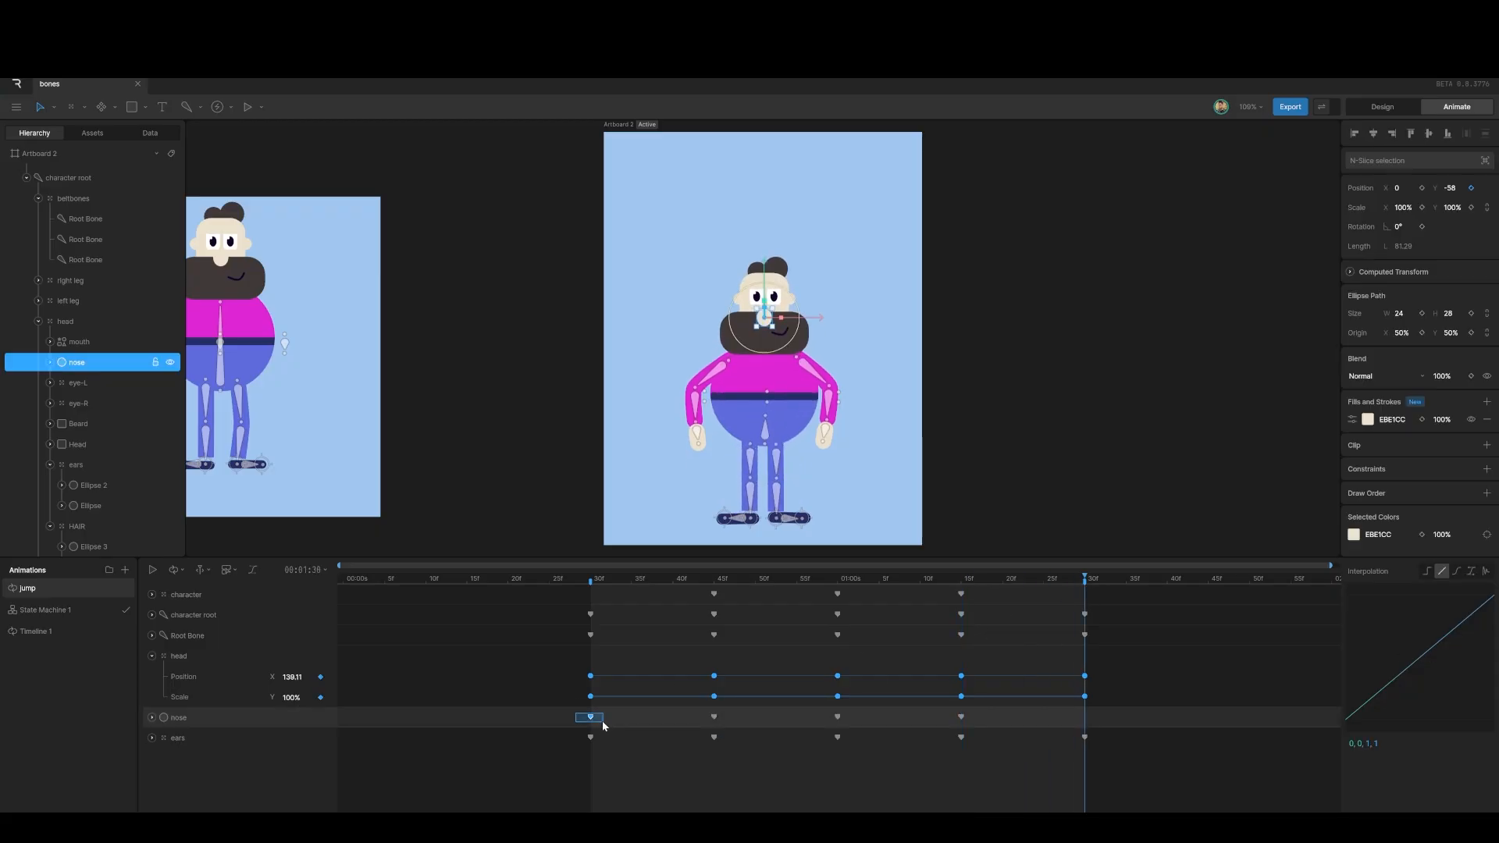
key(ctrl+v)
Step: Ease all five nose keys cubic, preview the loop, and return to 30f
drag(565, 715, 1093, 725)
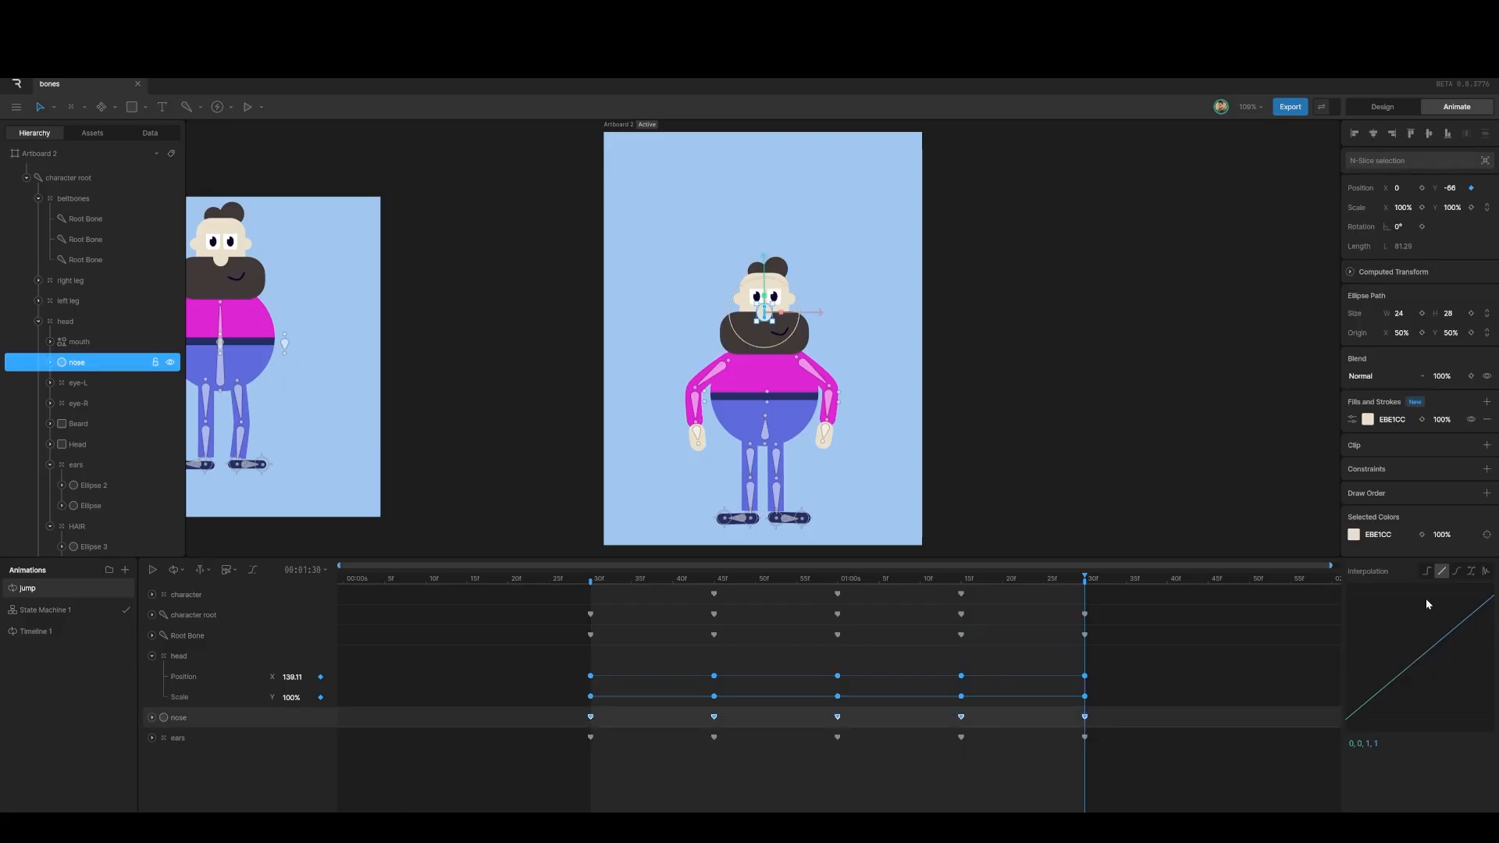
click(1457, 574)
key(space)
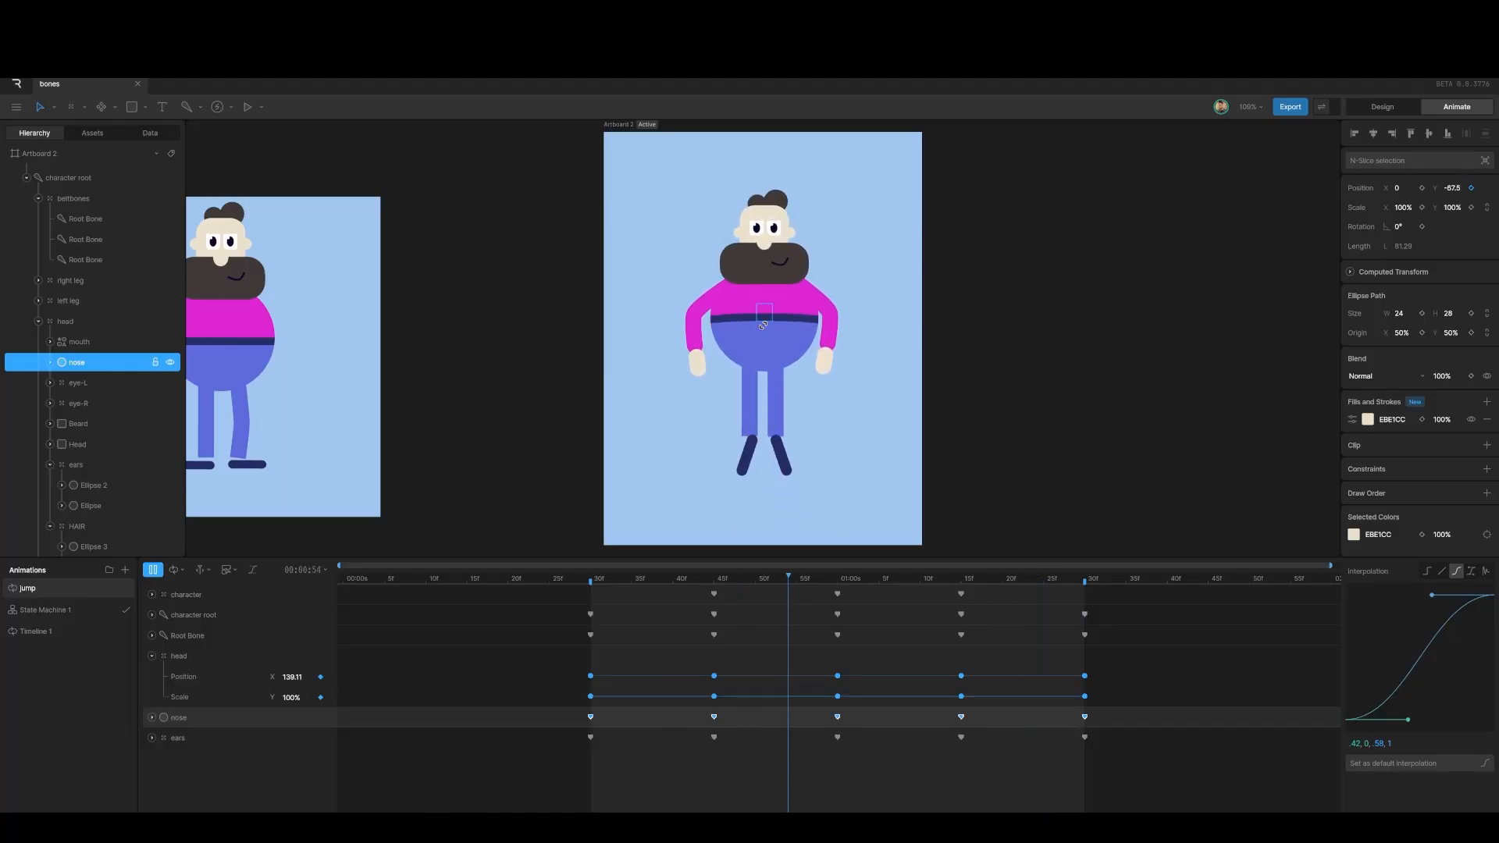
key(space)
drag(906, 582, 591, 586)
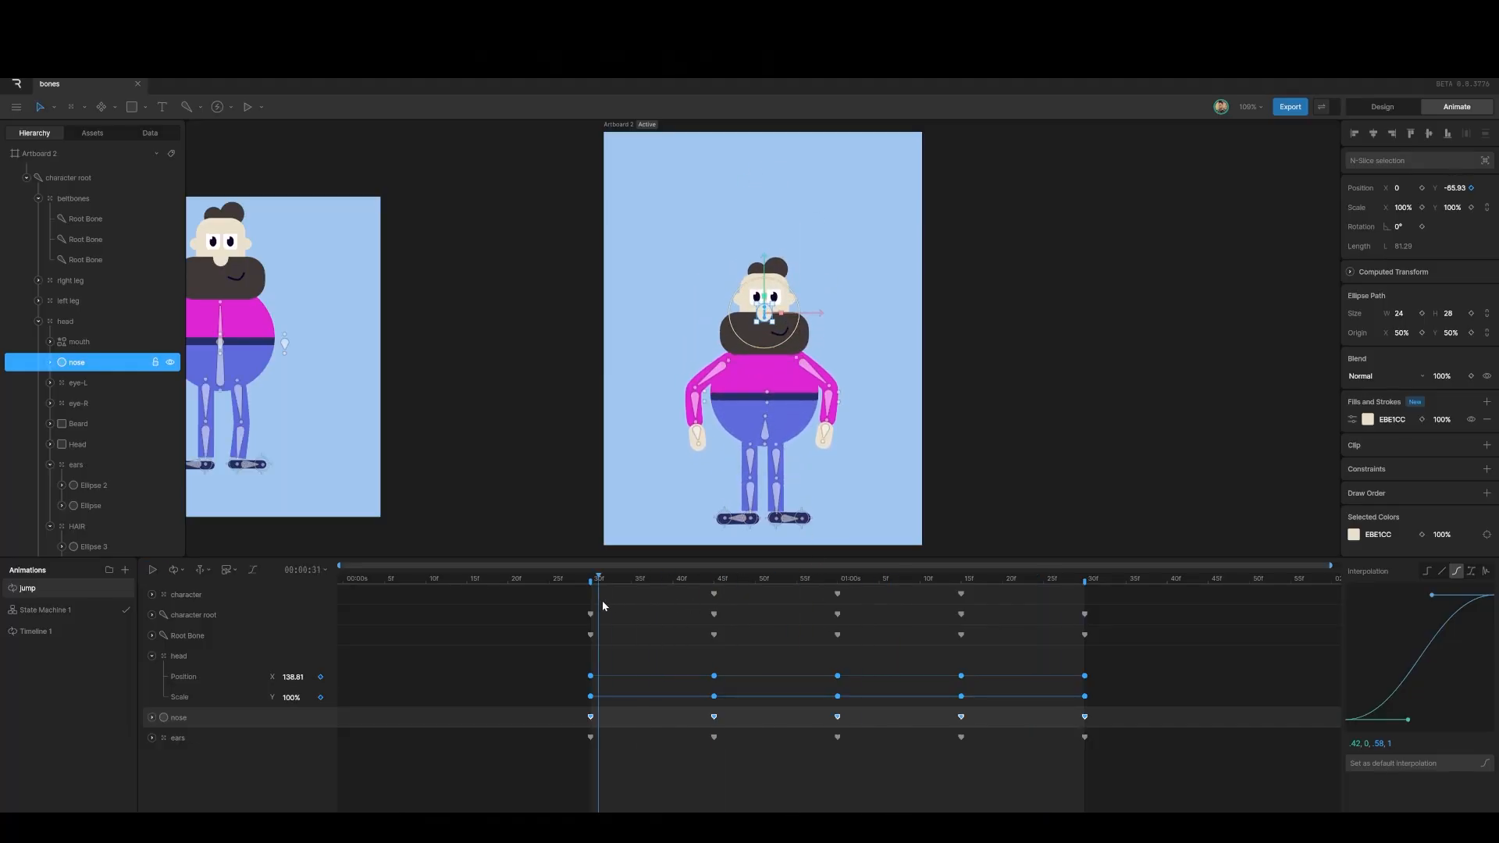
Step: Add the hair to the selection and key it at 30f, nudged up at 45f and down at 01:00
shift+click(777, 270)
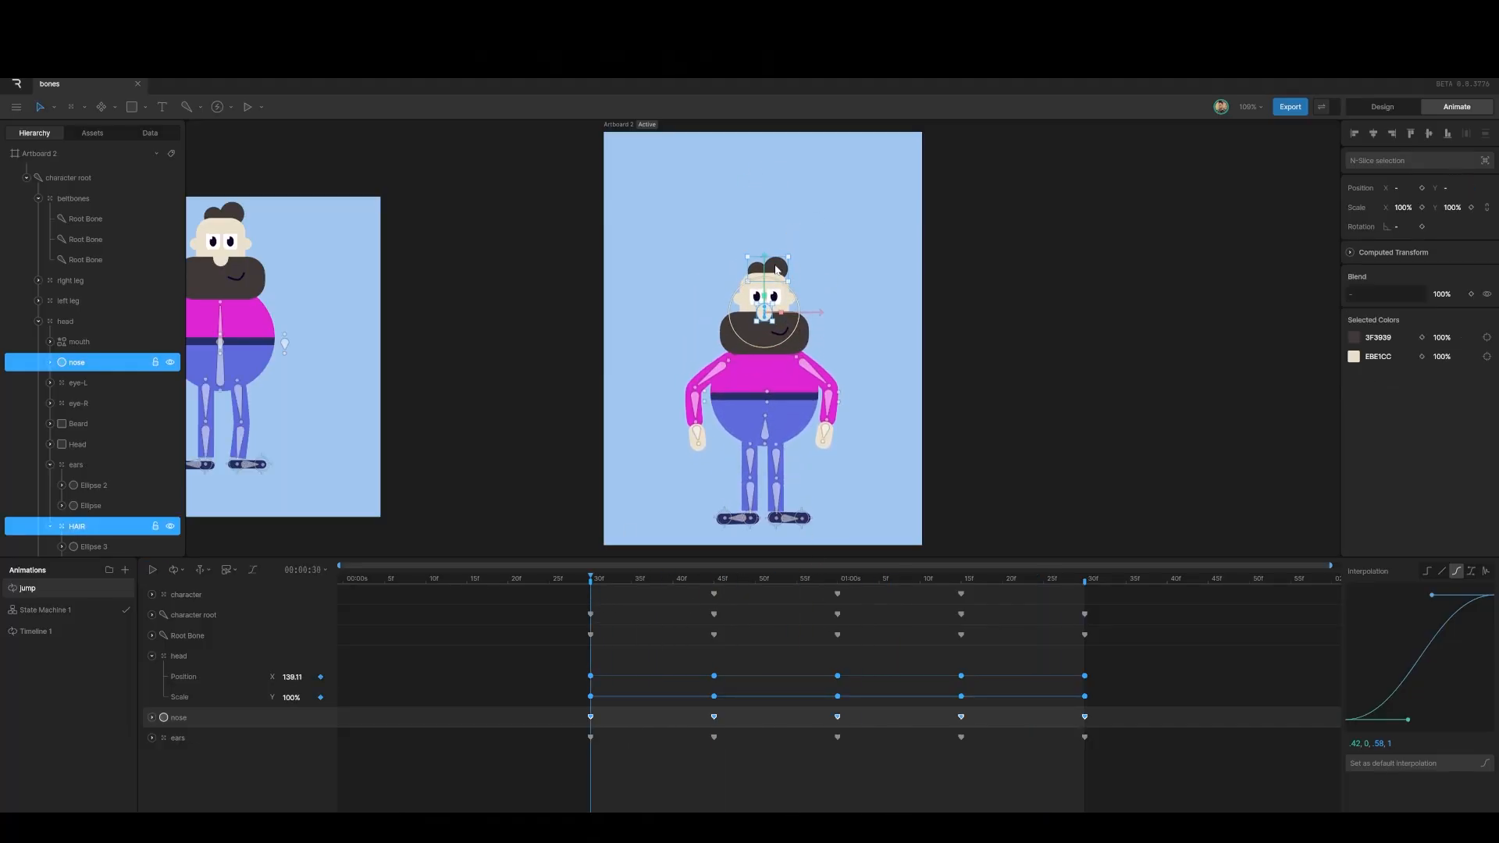
key(Up)
key(Up)
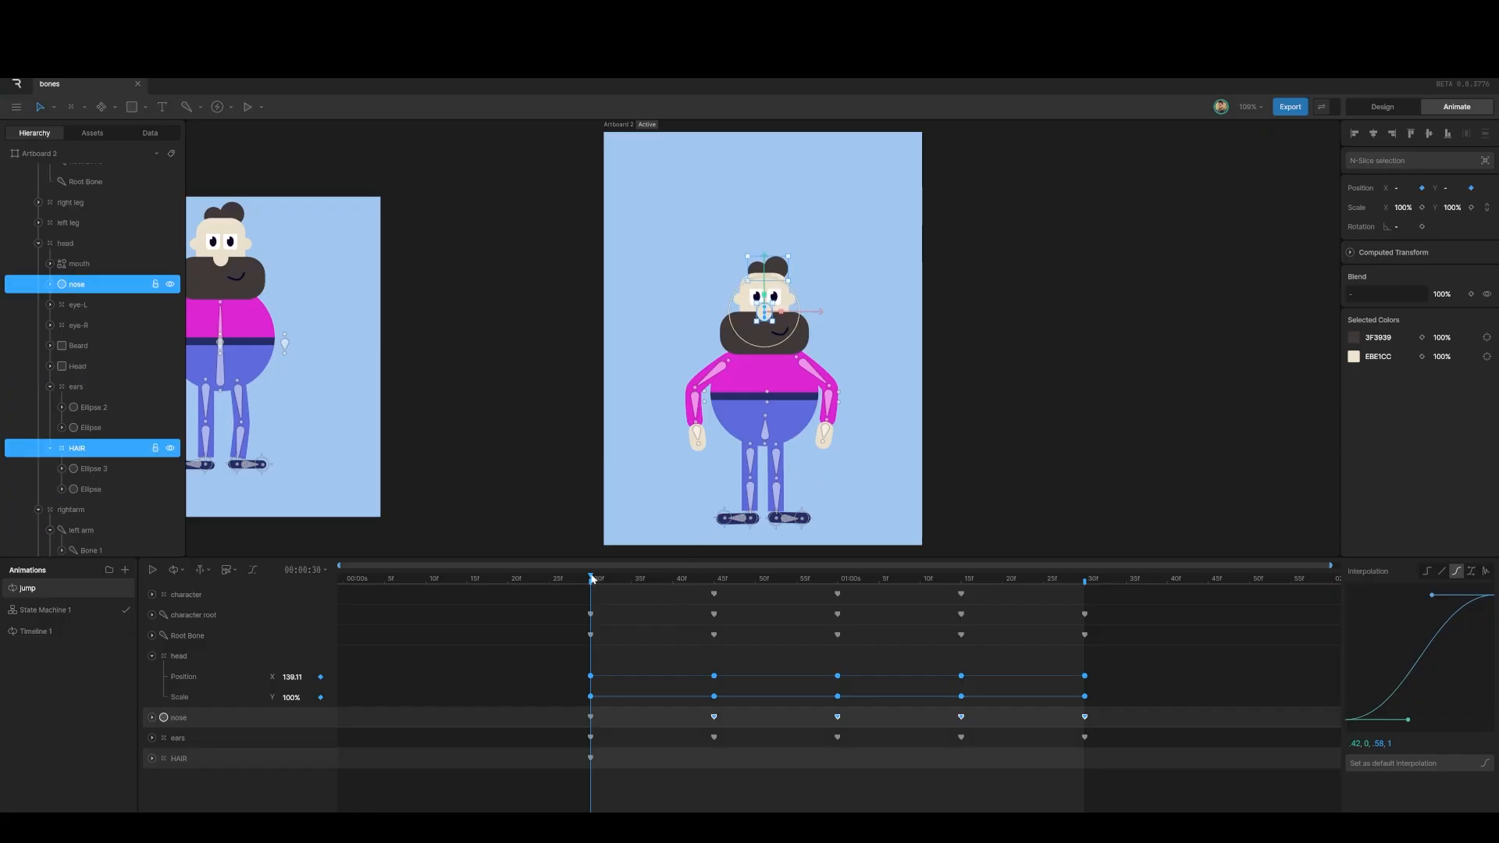
drag(592, 578, 717, 601)
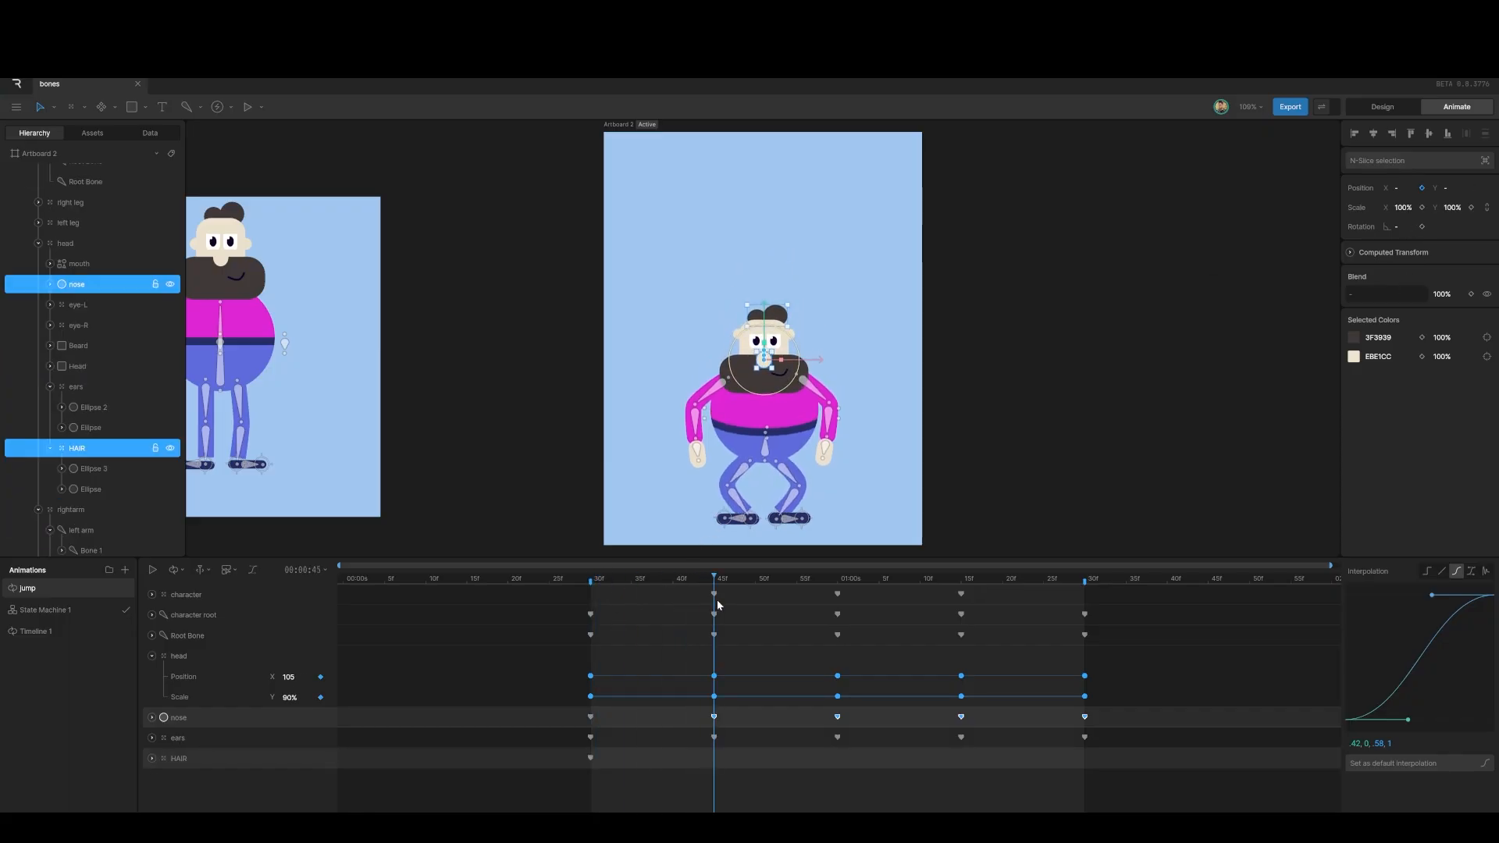
key(Up)
key(Up)
key(Up)
key(Up)
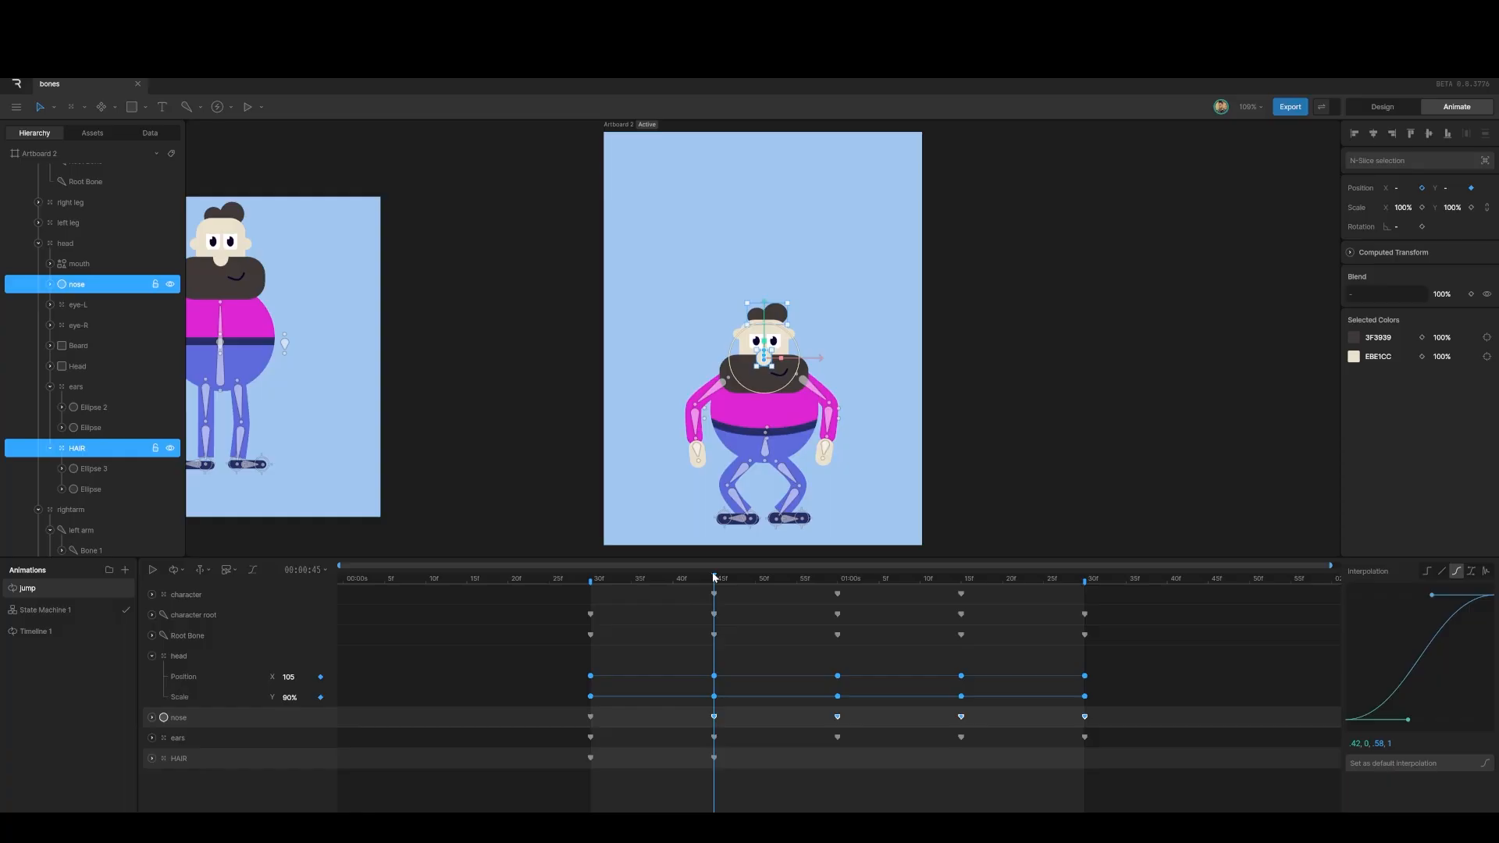
drag(715, 578, 837, 598)
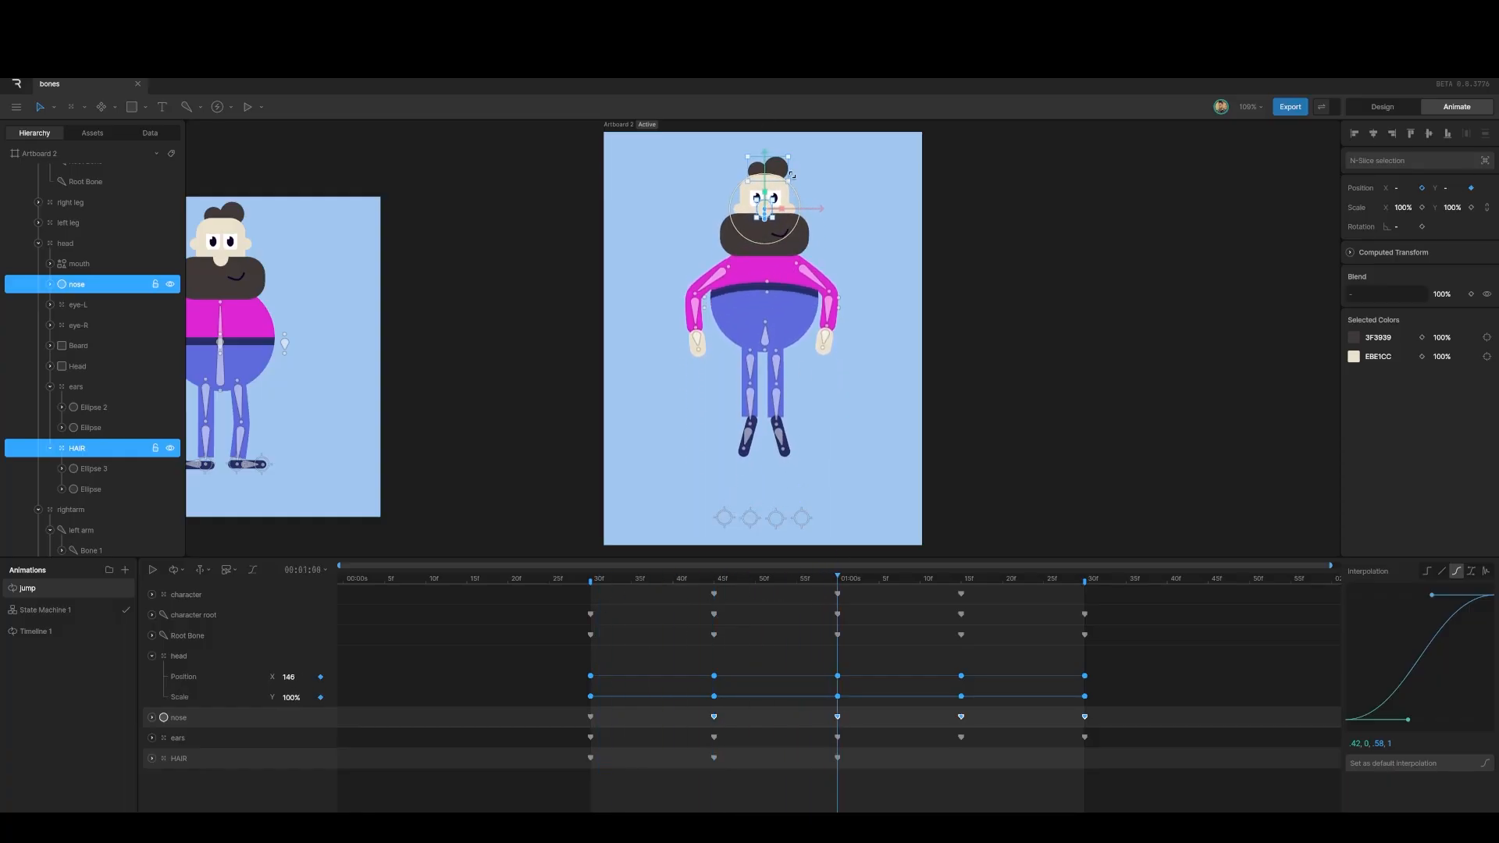
key(Down)
key(Down)
key(Down)
key(Down)
key(Down)
key(Down)
key(Down)
key(Down)
key(Down)
key(Down)
key(Down)
key(Down)
key(Down)
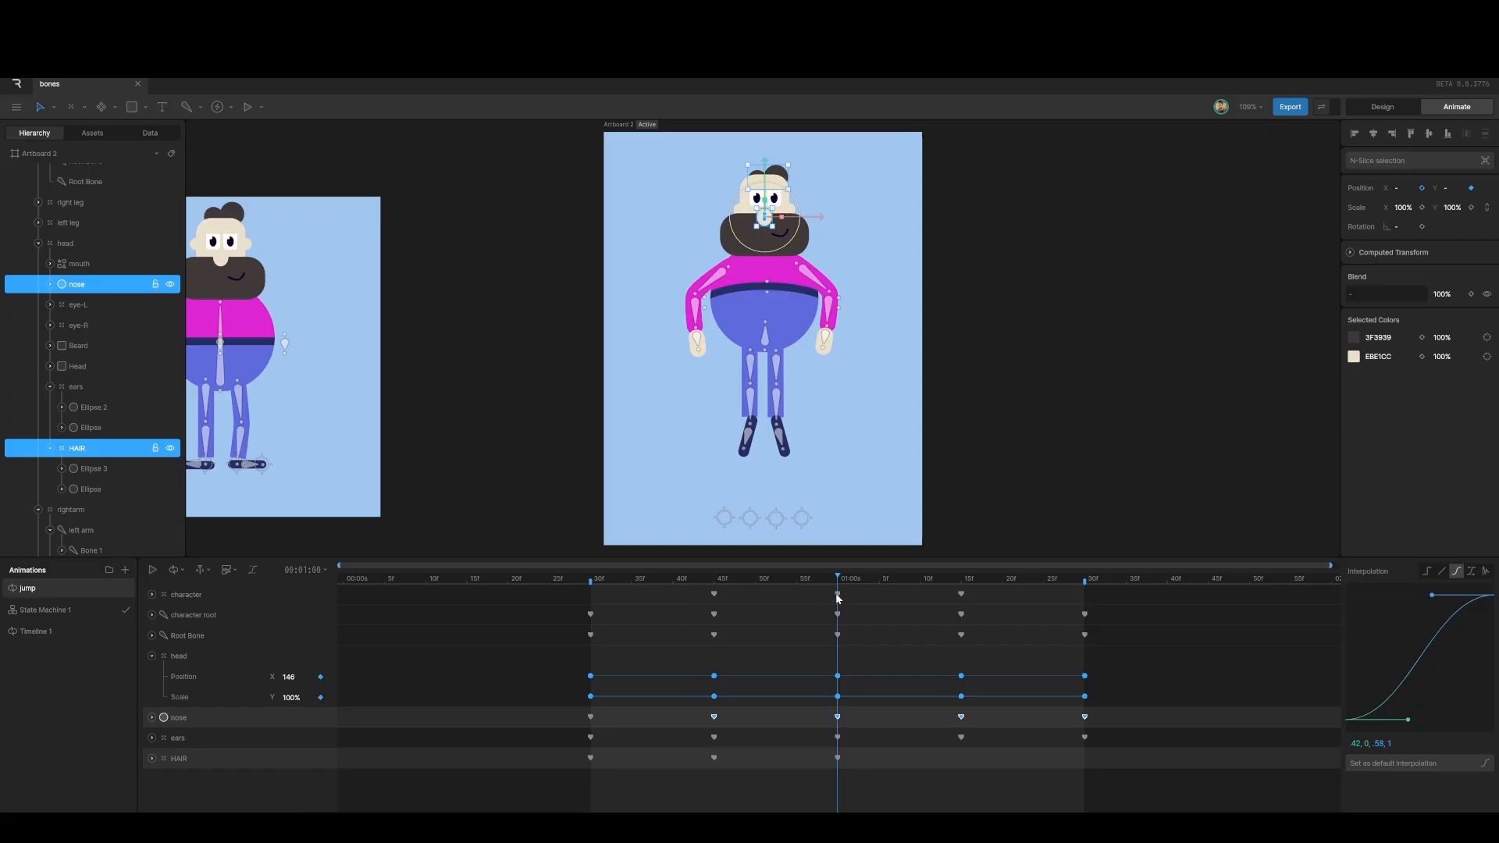
Step: Reuse the hair's 45f and 30f keys at 01:15 and 01:30, ease them cubic, and play
drag(838, 578, 962, 597)
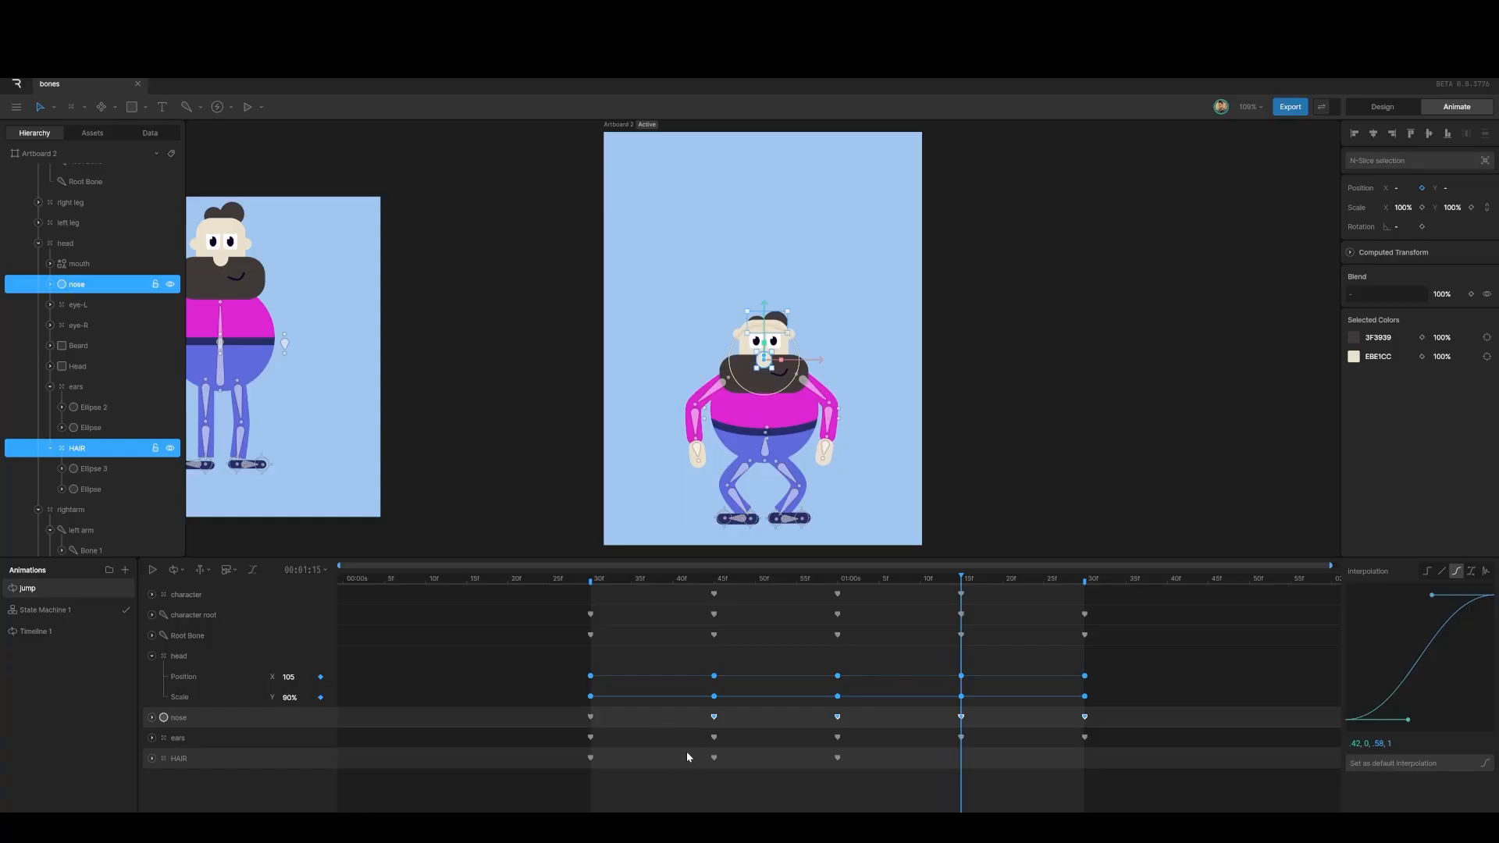
drag(687, 757, 722, 765)
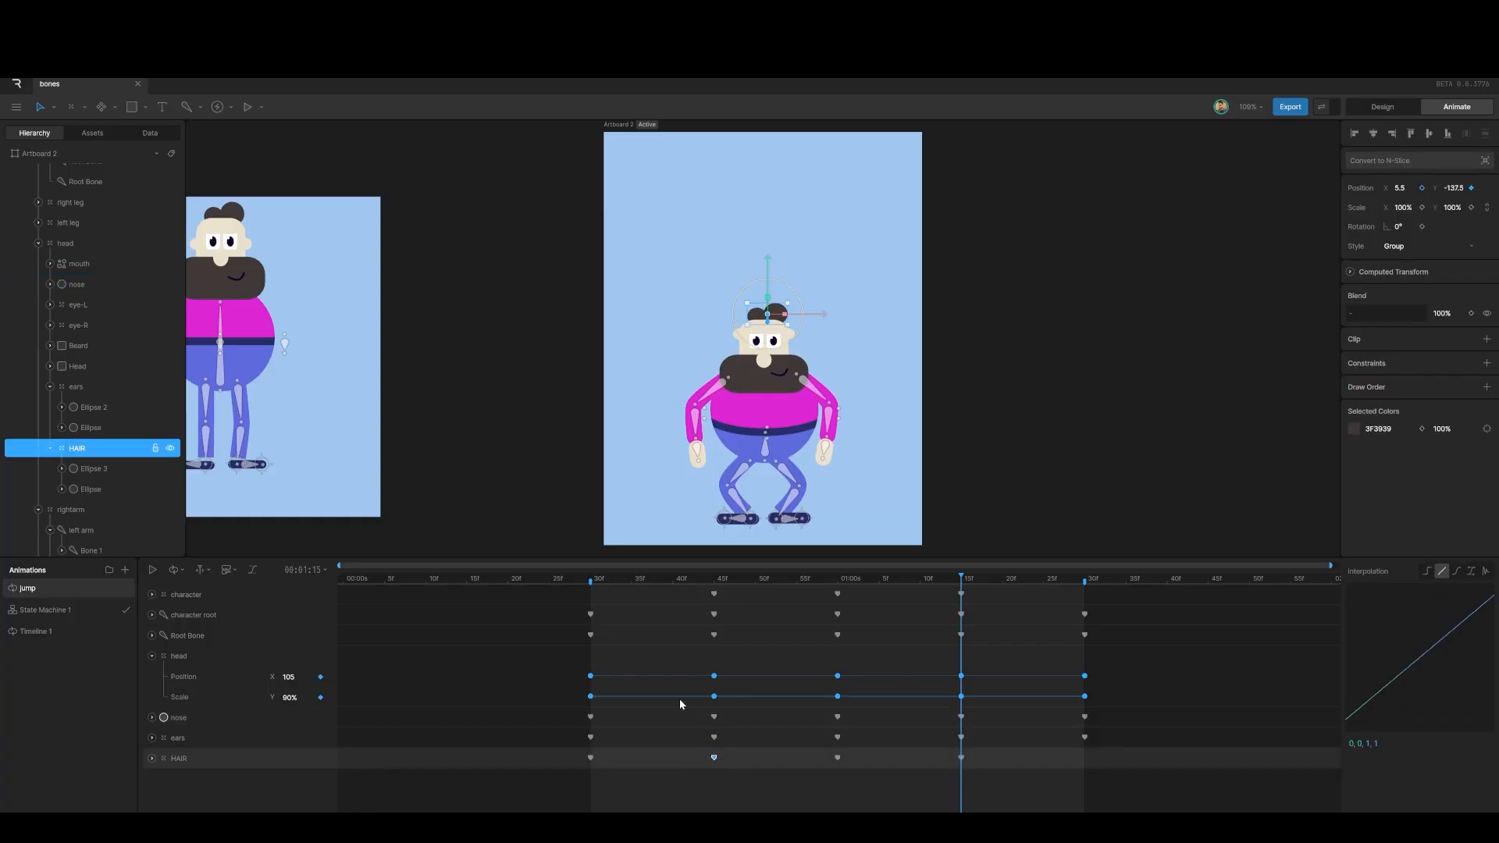
drag(955, 579, 1085, 608)
drag(576, 756, 1093, 777)
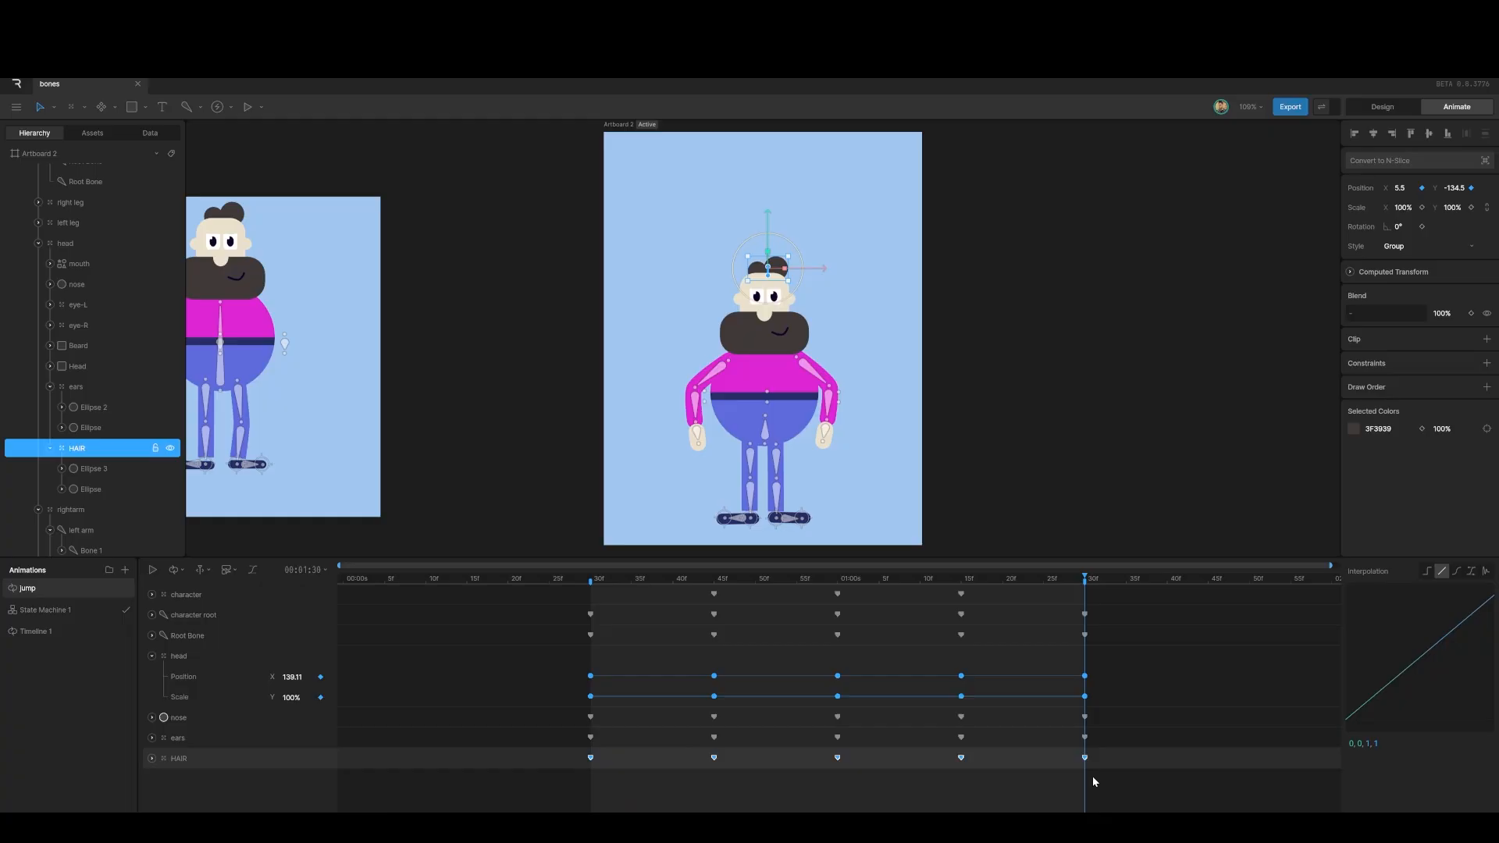
click(1457, 571)
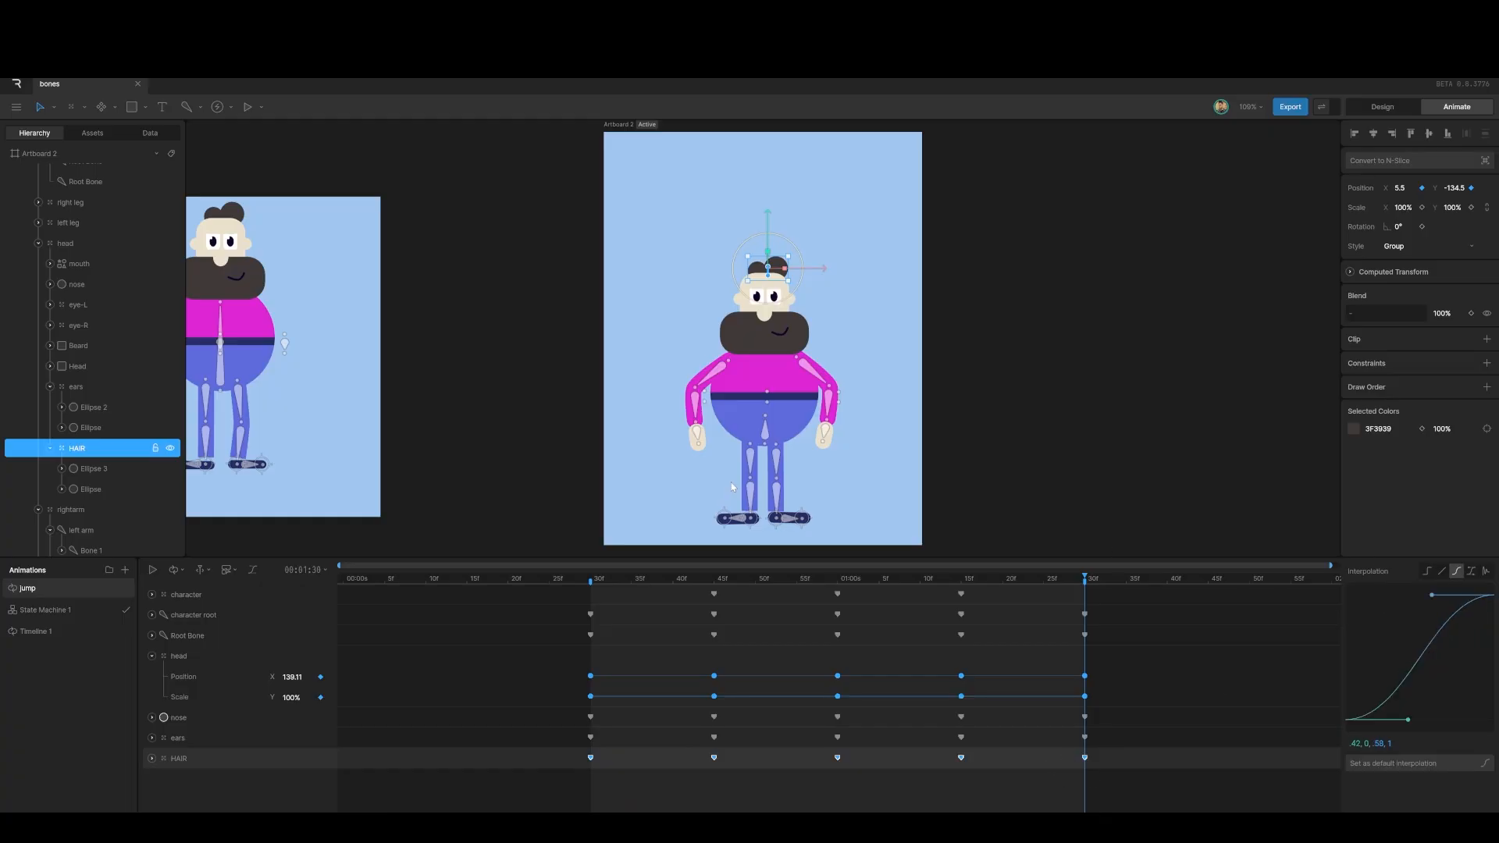
key(space)
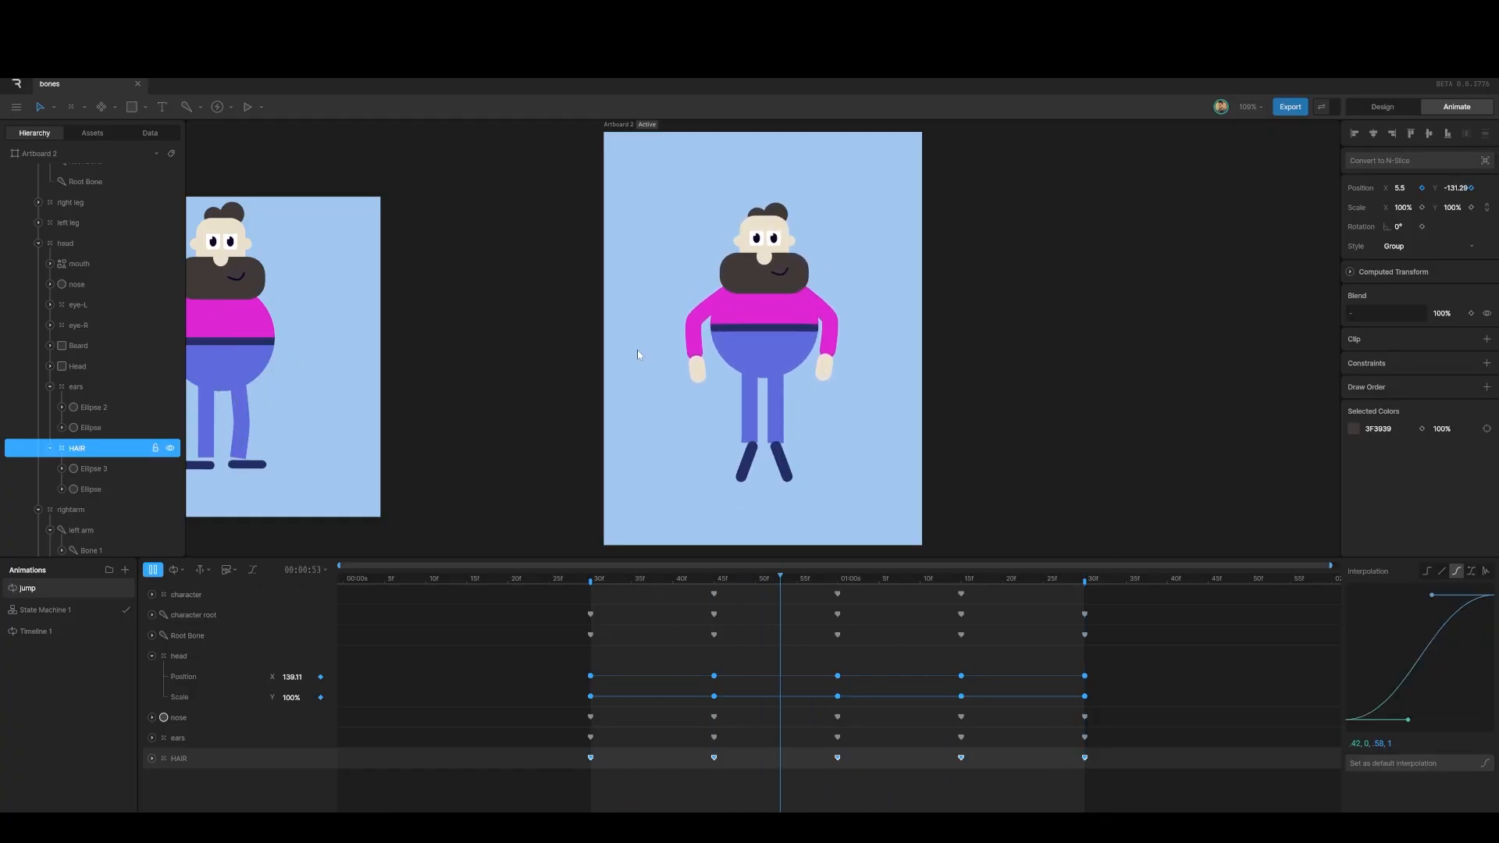